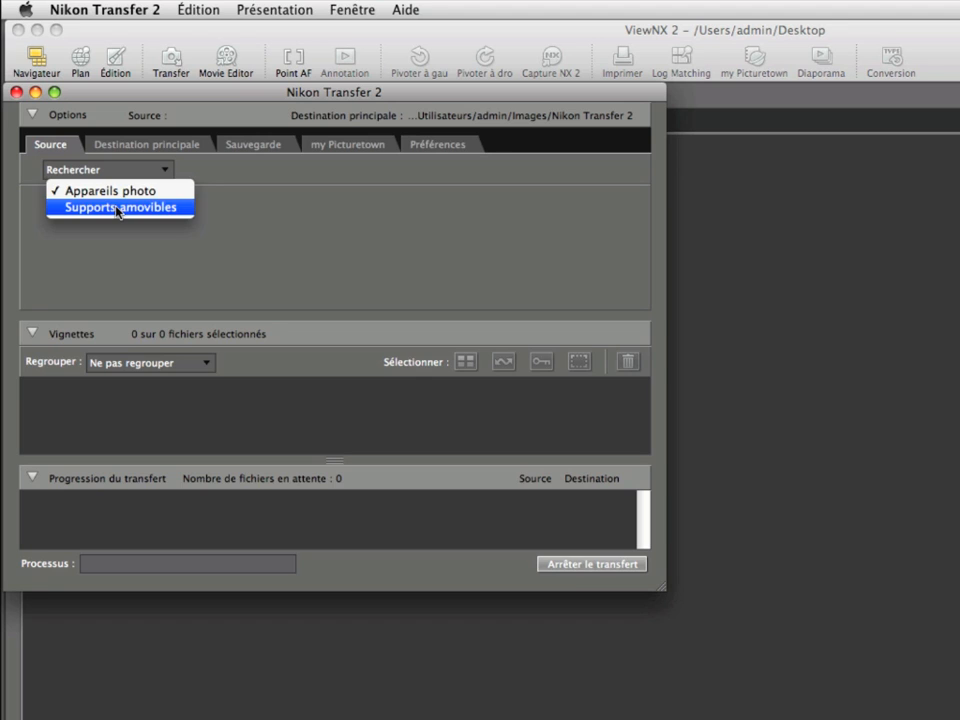
- Review Nikon Transfer 2's primary destination, backup, my Picturetown and preferences options
{"action": "left_click", "coordinate": [147, 146]}
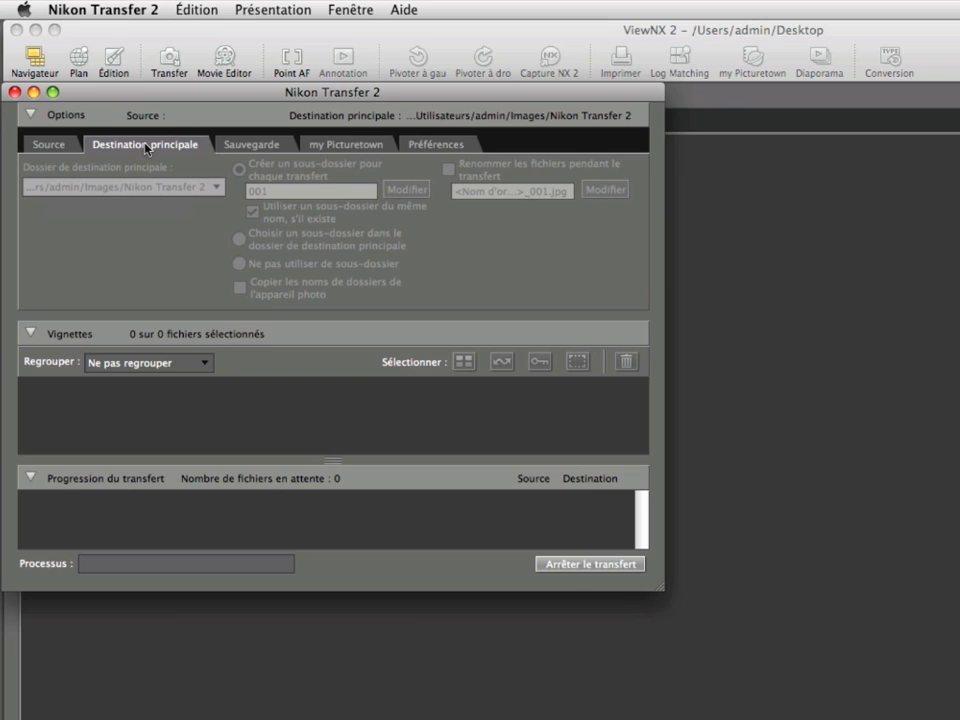
{"action": "left_click", "coordinate": [250, 148]}
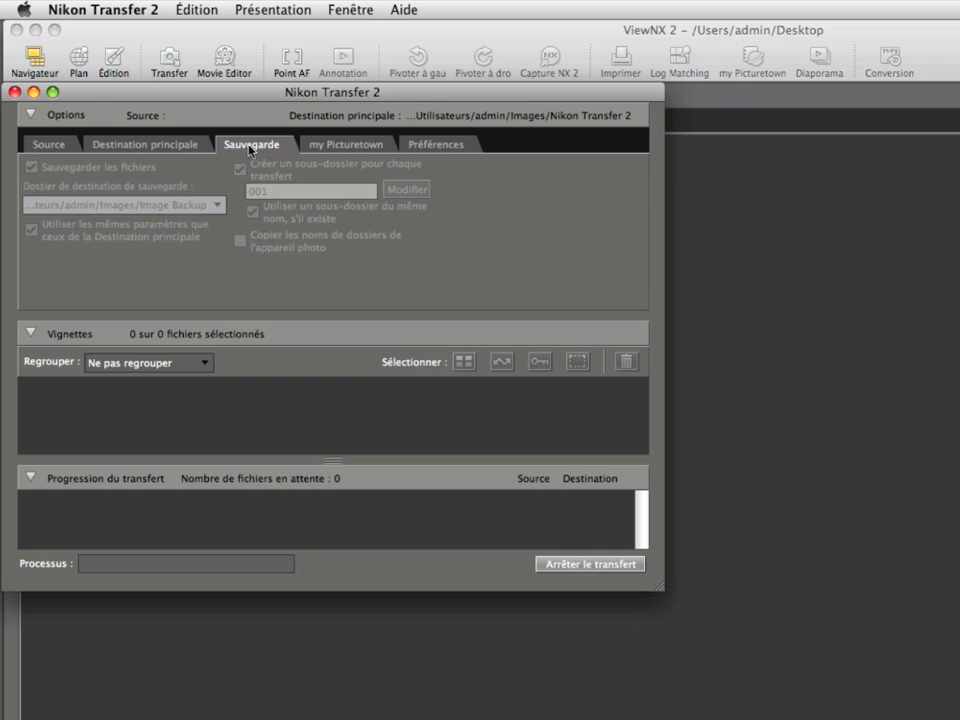
{"action": "left_click", "coordinate": [338, 150]}
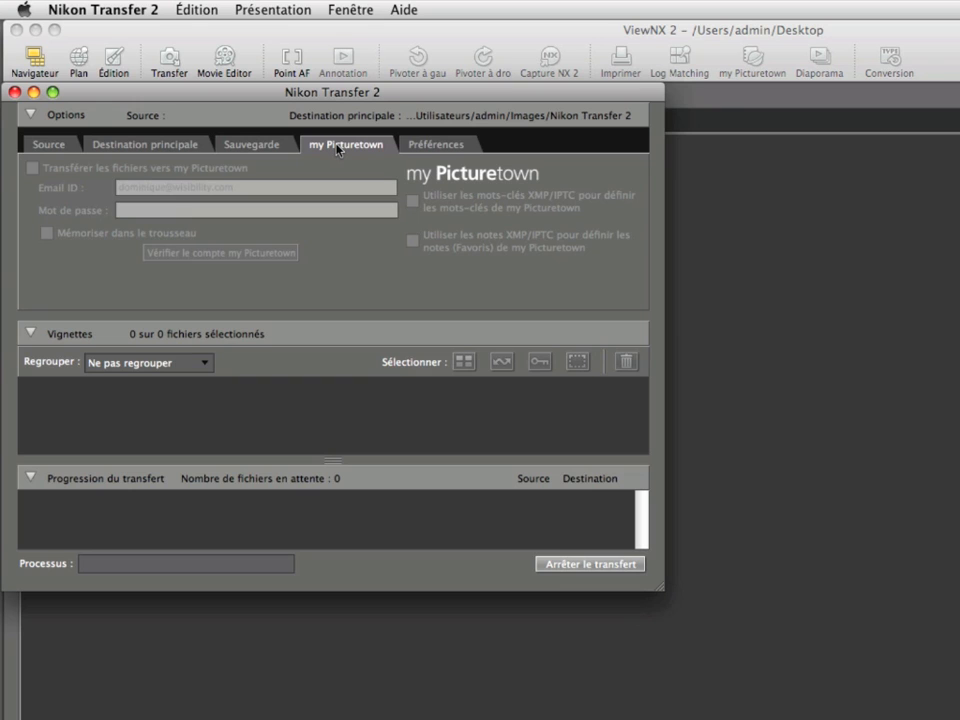
{"action": "left_click", "coordinate": [436, 145]}
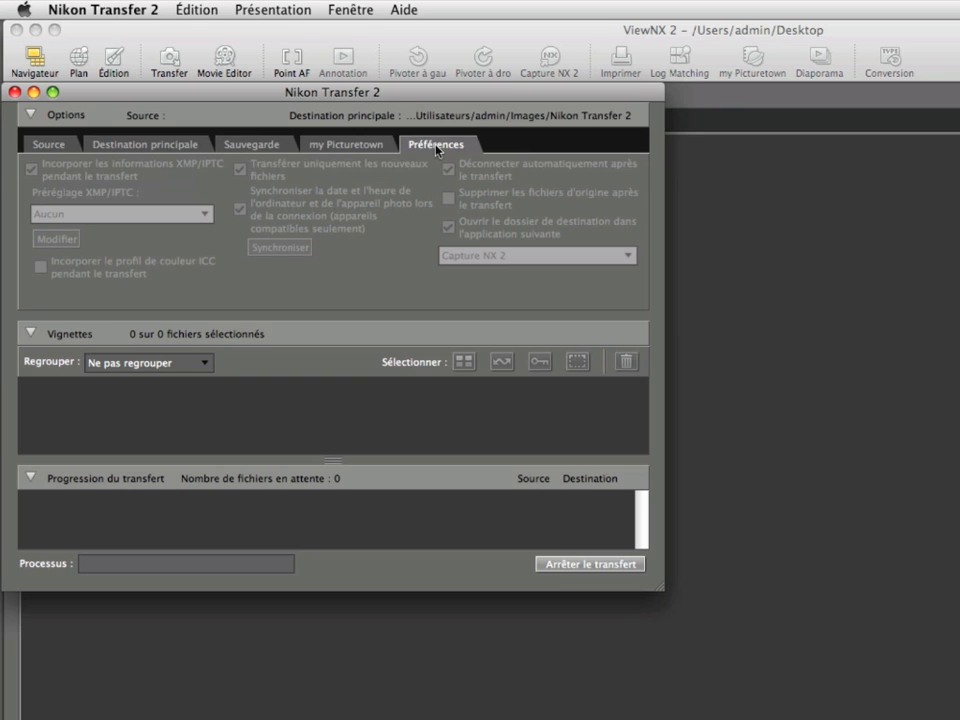
{"action": "left_click", "coordinate": [608, 565]}
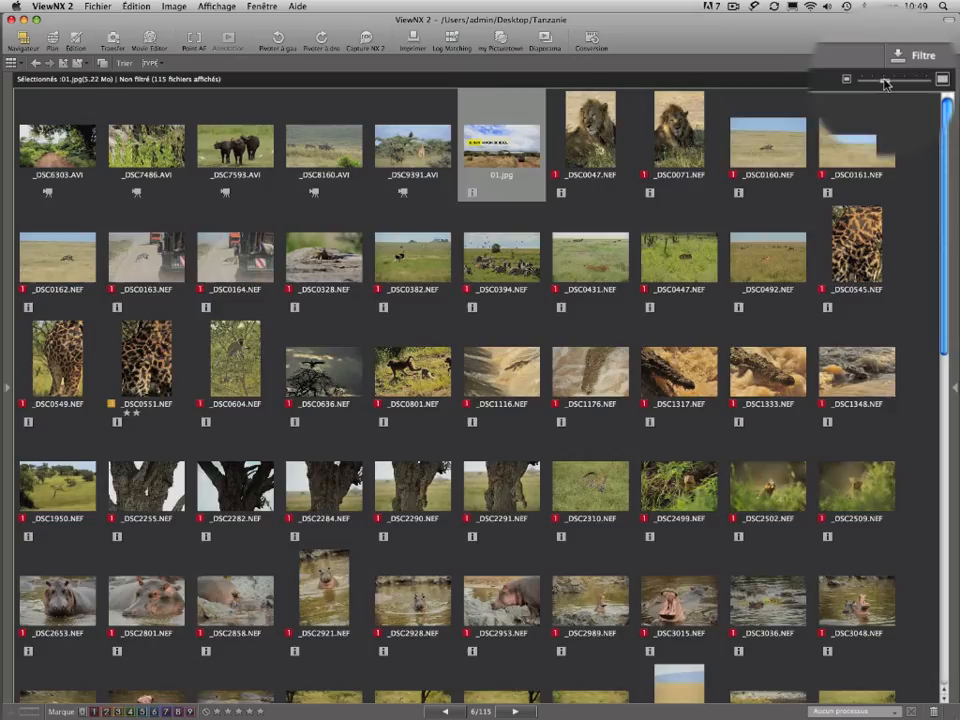
- Enlarge the thumbnails slightly, and play part of the buffalo clip _DSC7593.AVI full screen before returning to the thumbnails
{"action": "left_click_drag", "start_coordinate": [884, 81], "coordinate": [903, 81]}
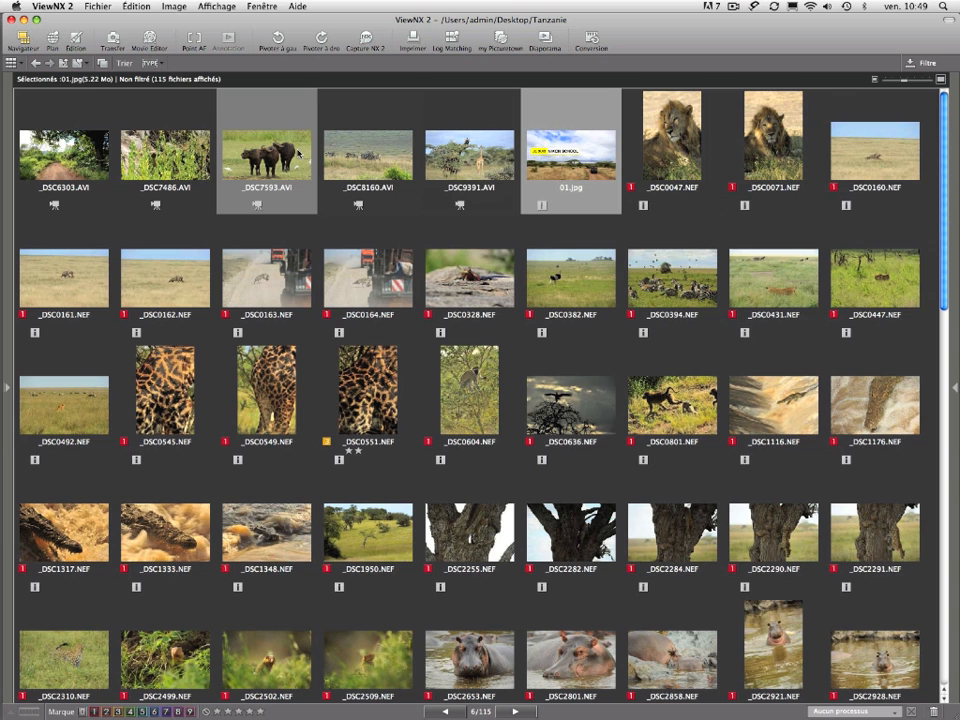
{"action": "double_click", "coordinate": [268, 157]}
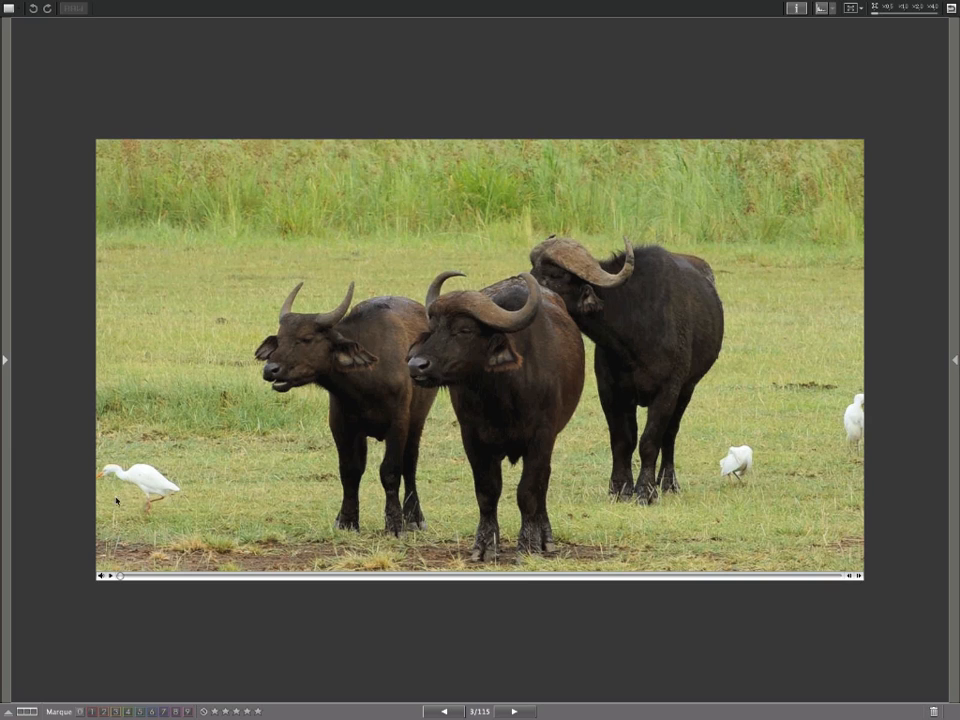
{"action": "left_click", "coordinate": [111, 577]}
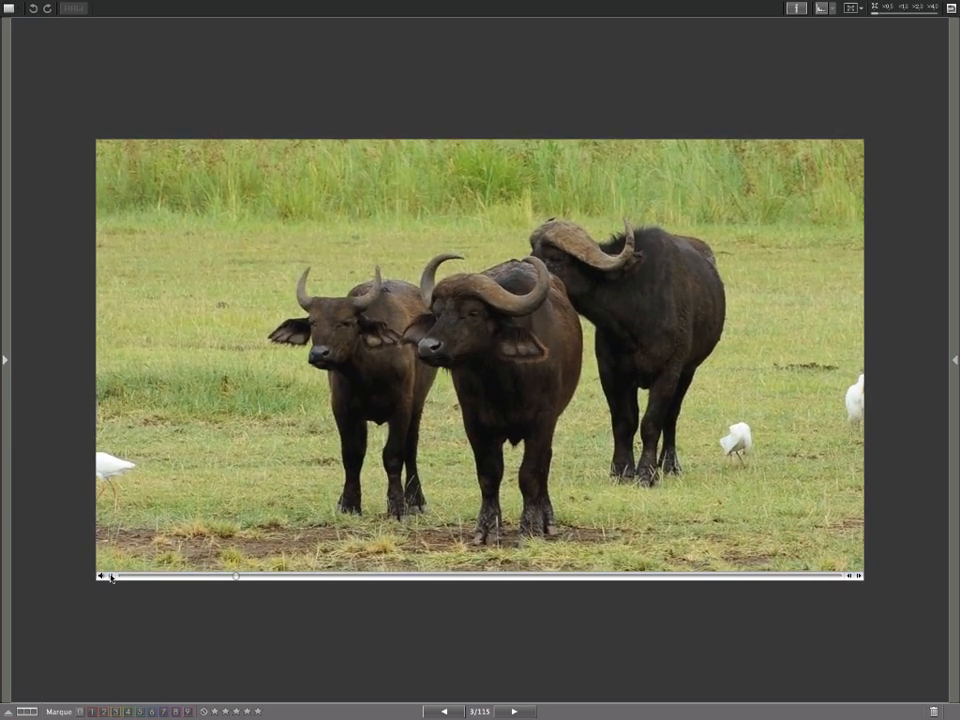
{"action": "left_click", "coordinate": [111, 576]}
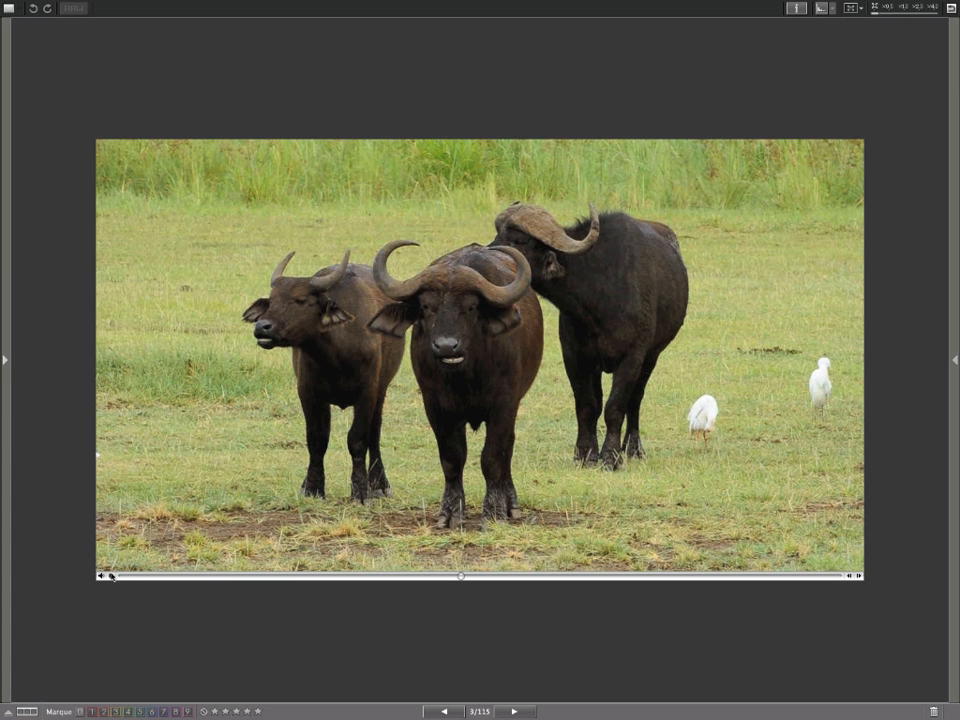
{"action": "key", "text": "Escape"}
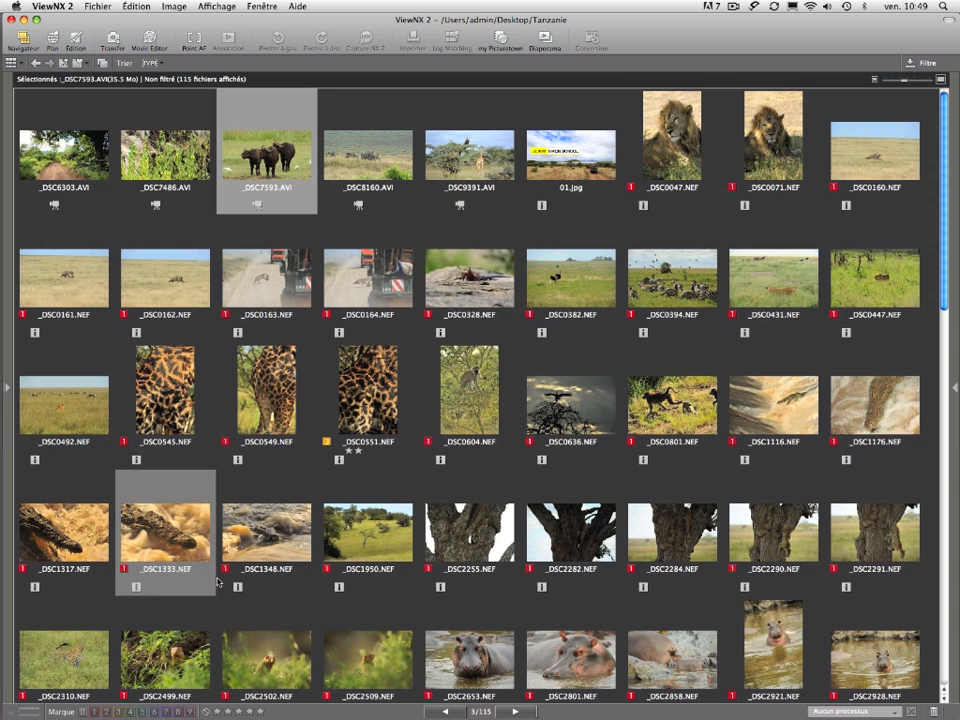
- View the zebra photo _DSC0394.NEF full screen and return to the thumbnails
{"action": "double_click", "coordinate": [670, 290]}
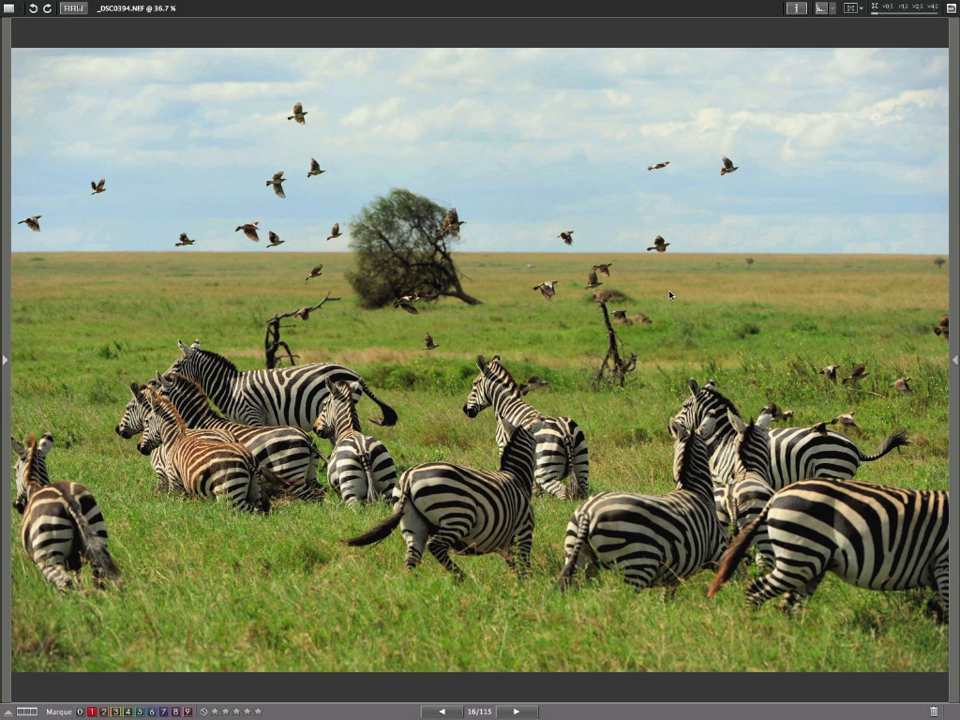
{"action": "double_click", "coordinate": [669, 295]}
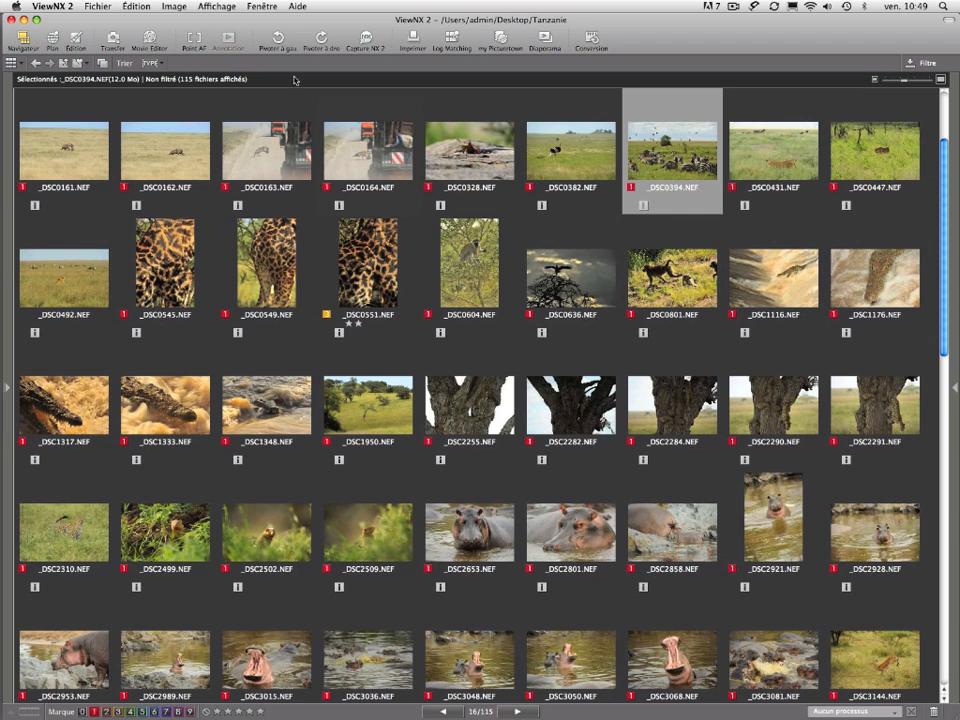
- Display the folder's photos as a list, and switch to the image viewer layout for the zebra photo
{"action": "left_click", "coordinate": [11, 63]}
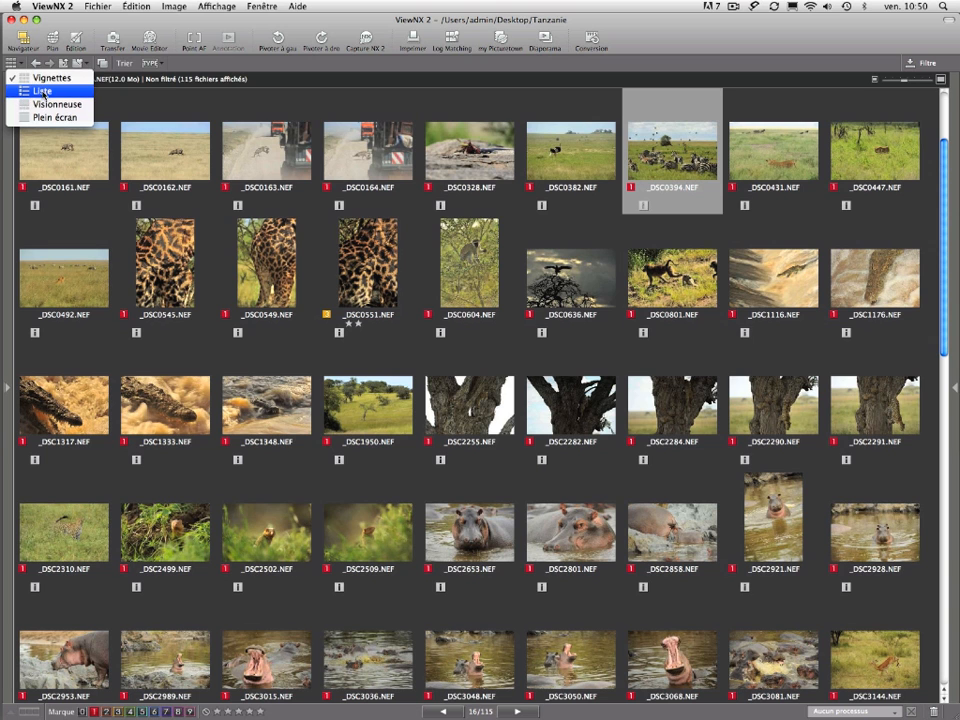
{"action": "left_click", "coordinate": [42, 90]}
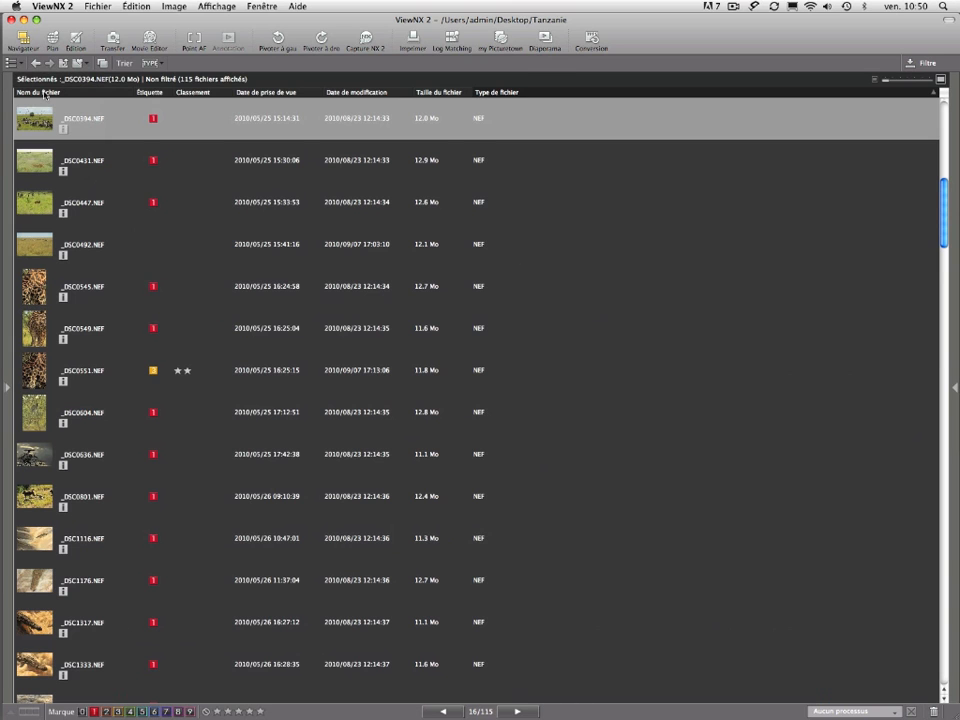
{"action": "left_click", "coordinate": [11, 63]}
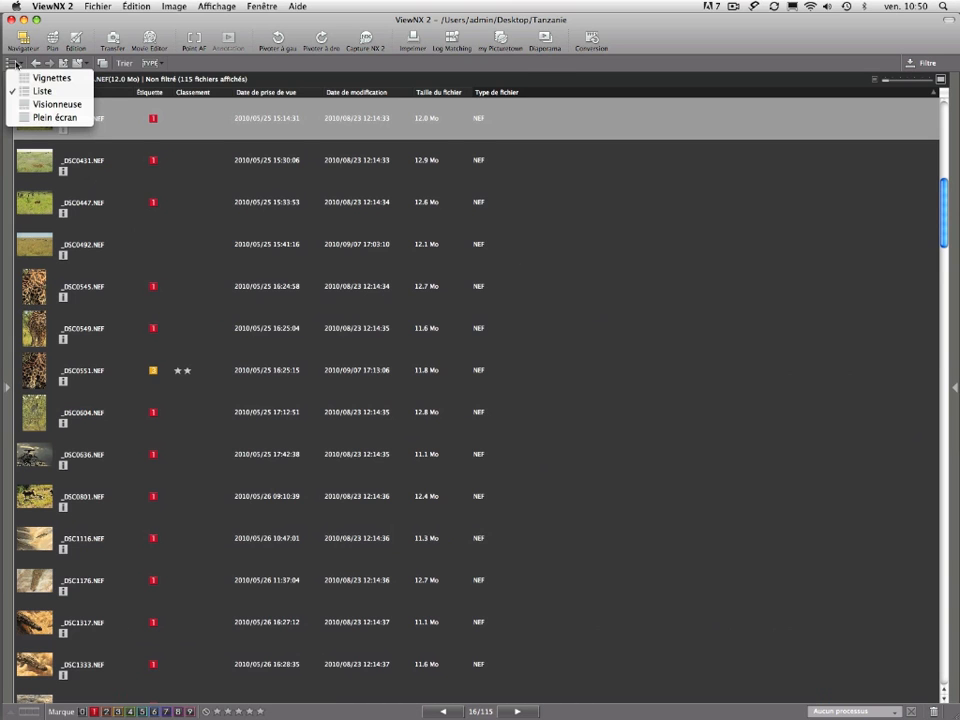
{"action": "left_click", "coordinate": [43, 104]}
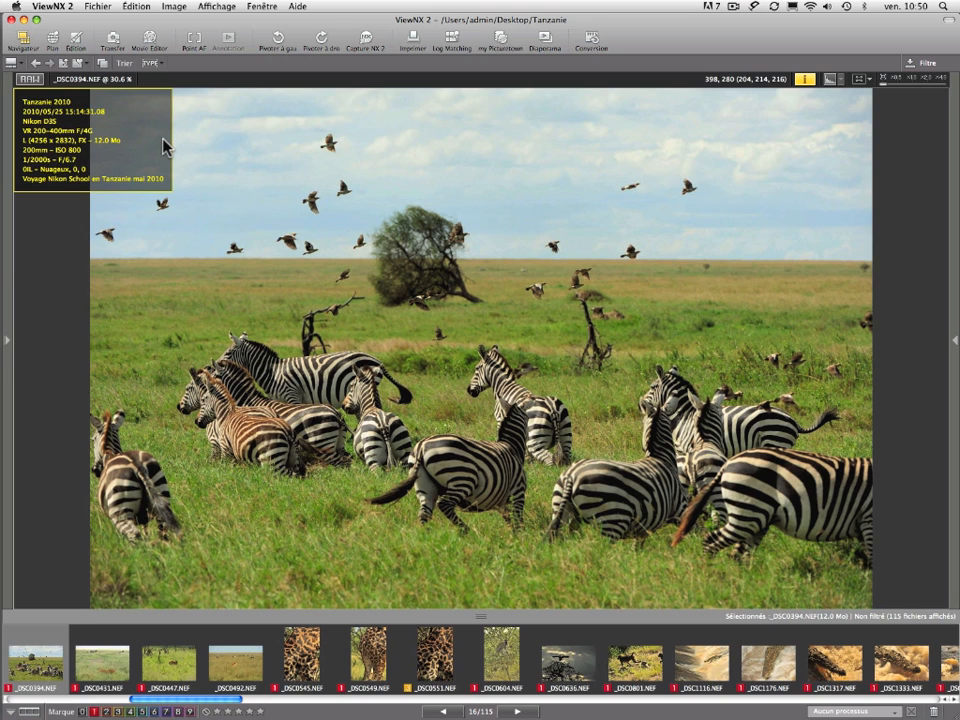
- Toggle the zebra photo's information overlay, and examine its RGB, separate R/V/B and luminosity histograms before hiding them
{"action": "left_click", "coordinate": [805, 80]}
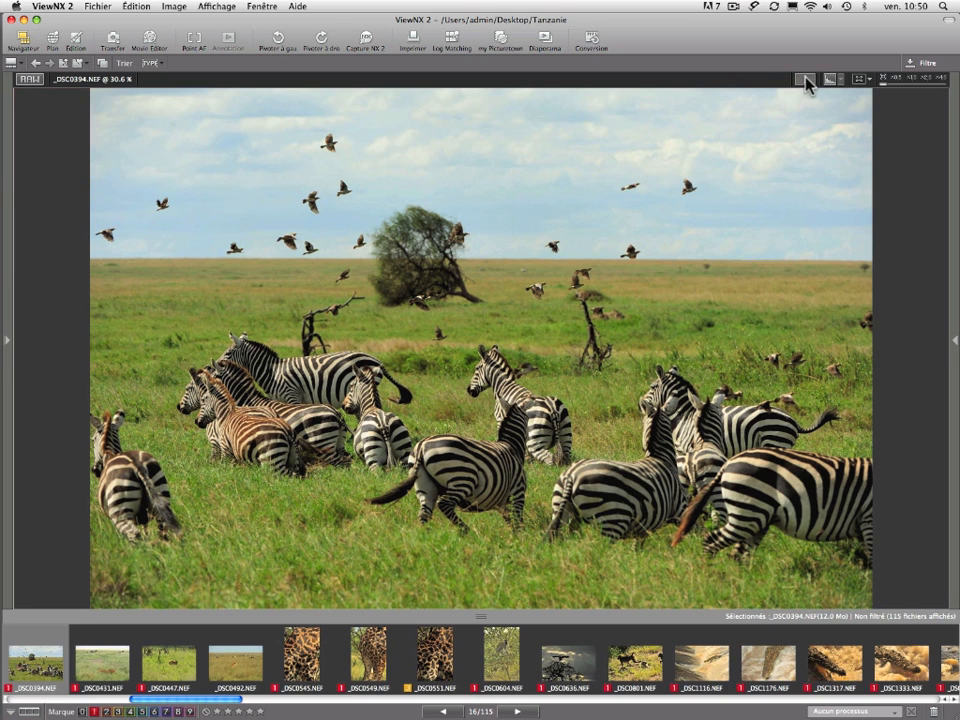
{"action": "left_click", "coordinate": [805, 80]}
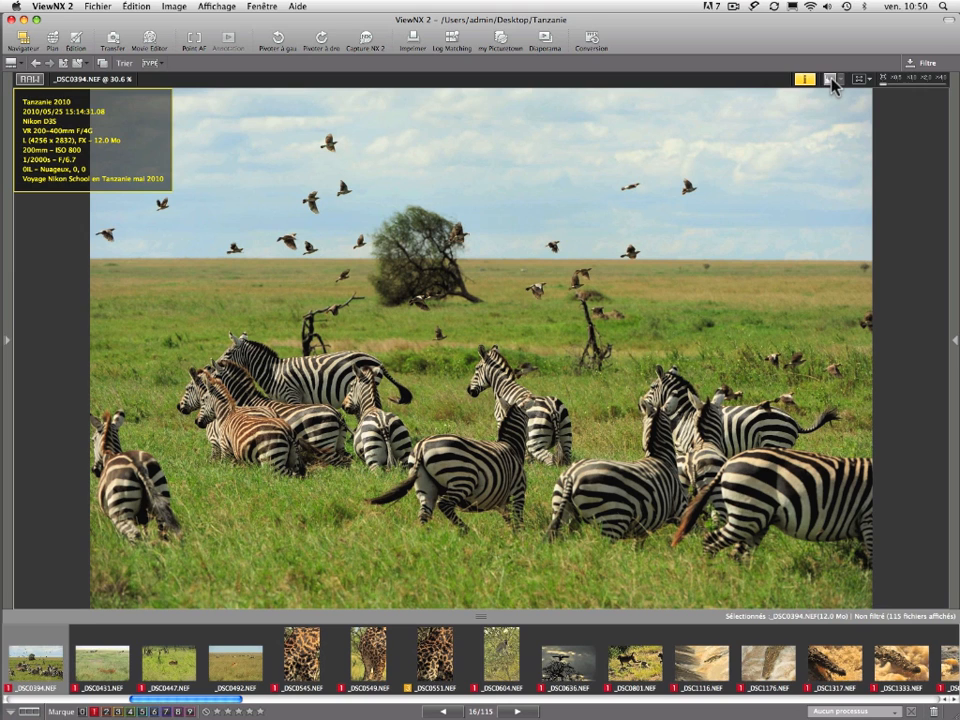
{"action": "left_click", "coordinate": [831, 80]}
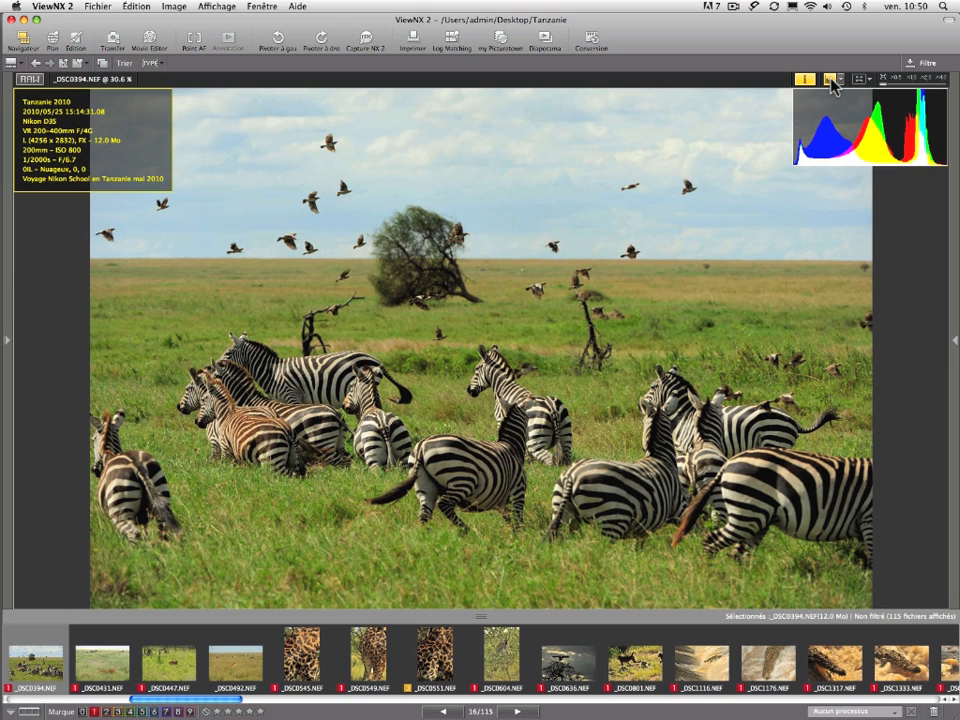
{"action": "left_click", "coordinate": [840, 80]}
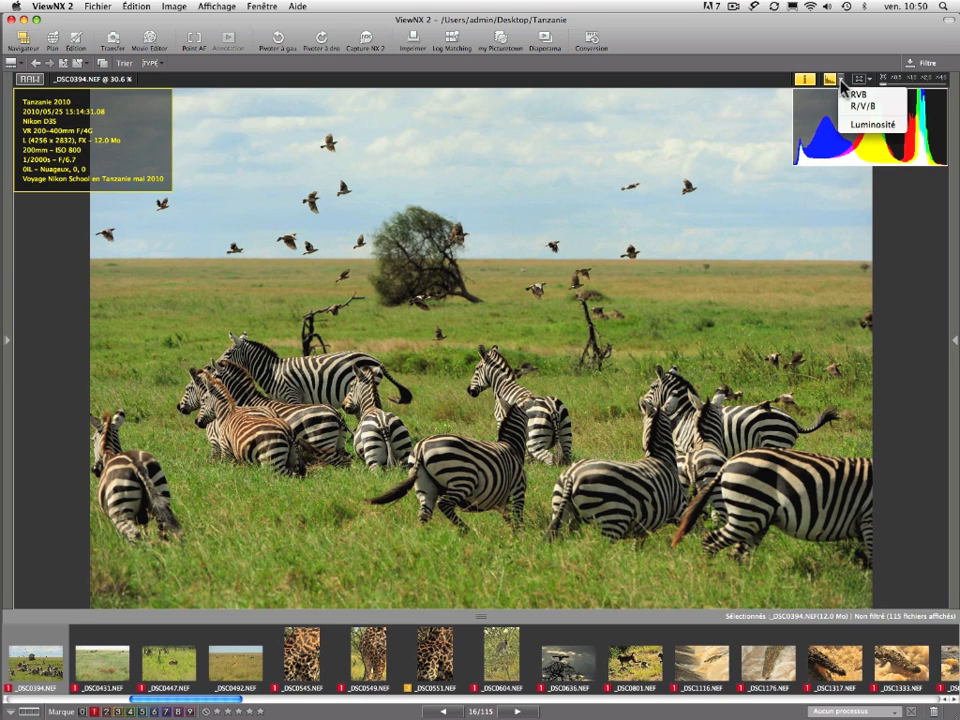
{"action": "left_click", "coordinate": [849, 106]}
{"action": "left_click", "coordinate": [841, 80]}
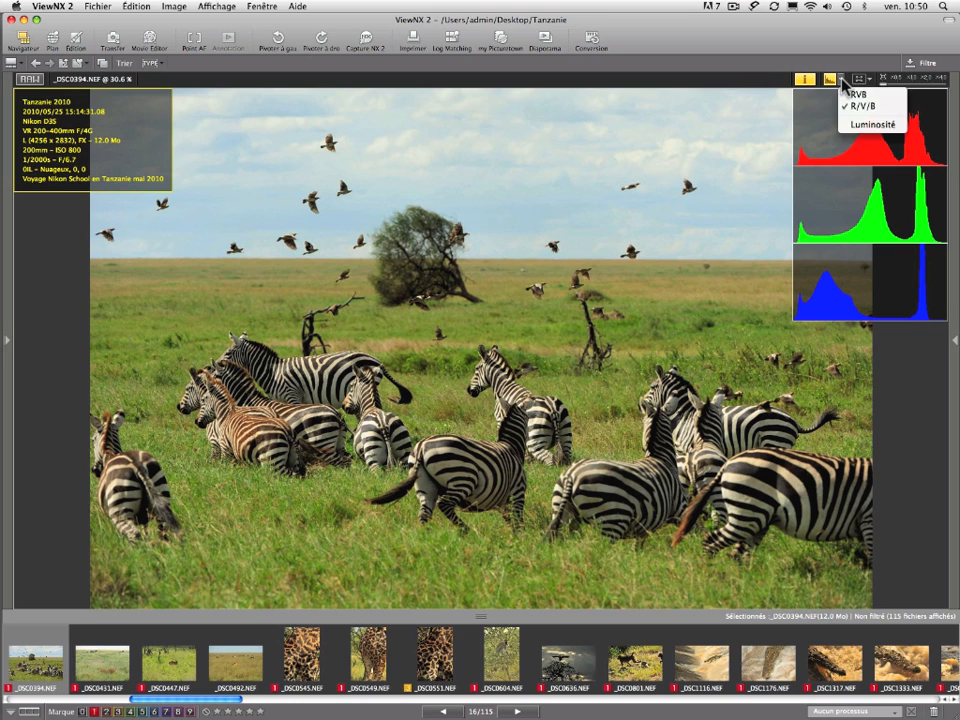
{"action": "left_click", "coordinate": [851, 124]}
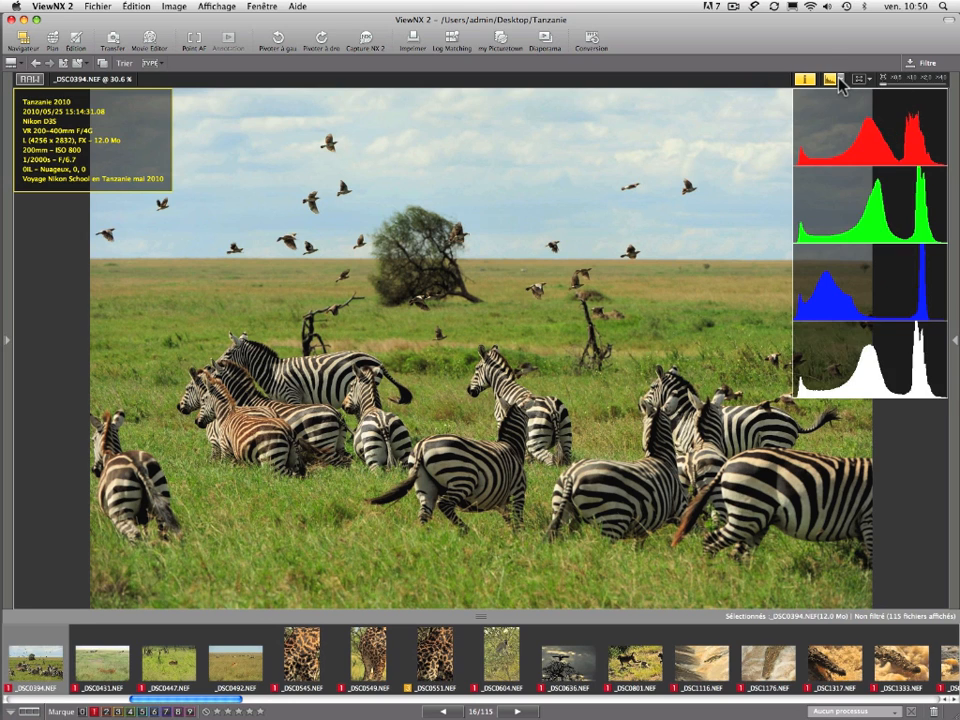
{"action": "left_click", "coordinate": [830, 79]}
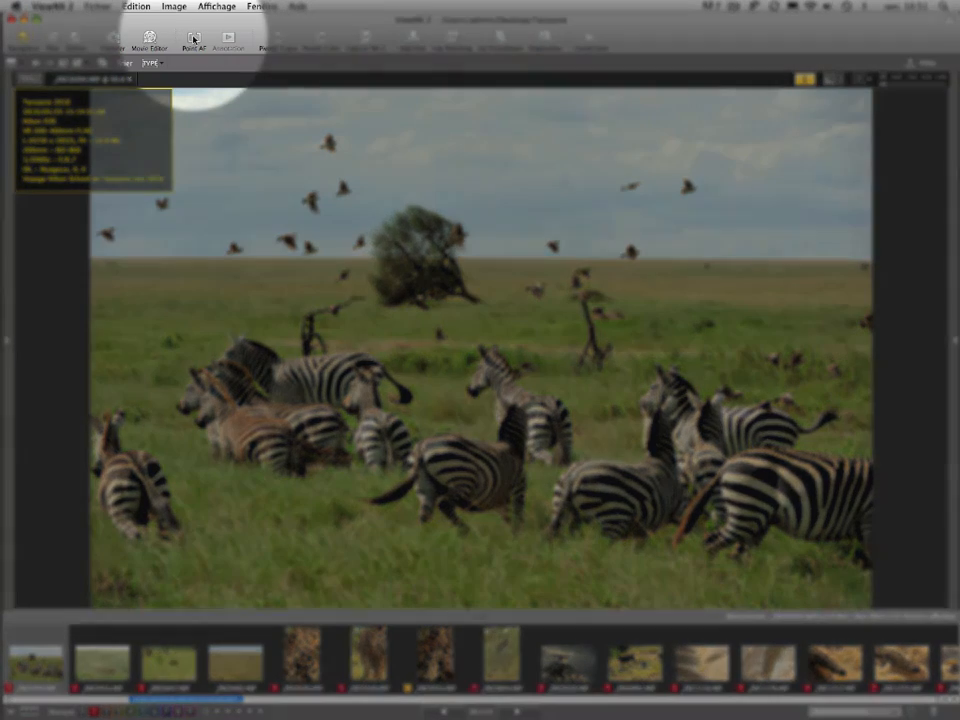
- Turn on the AF point display for the photos
{"action": "left_click", "coordinate": [194, 38]}
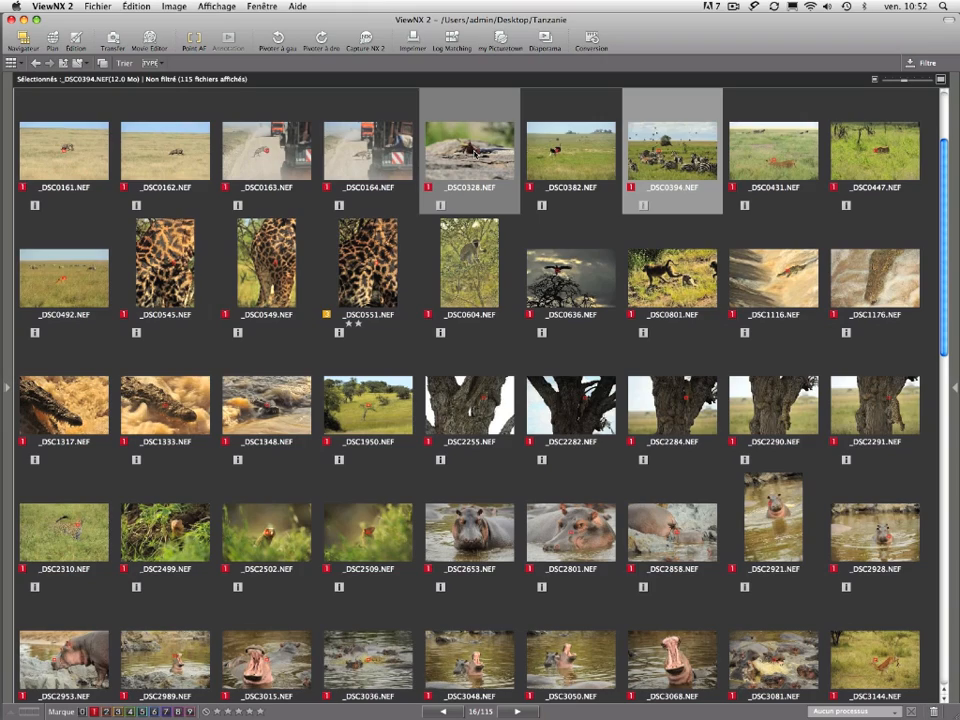
- Open the lizard photo _DSC0328.NEF full screen, inspect its head at 100% magnification, and return to the thumbnails
{"action": "double_click", "coordinate": [470, 150]}
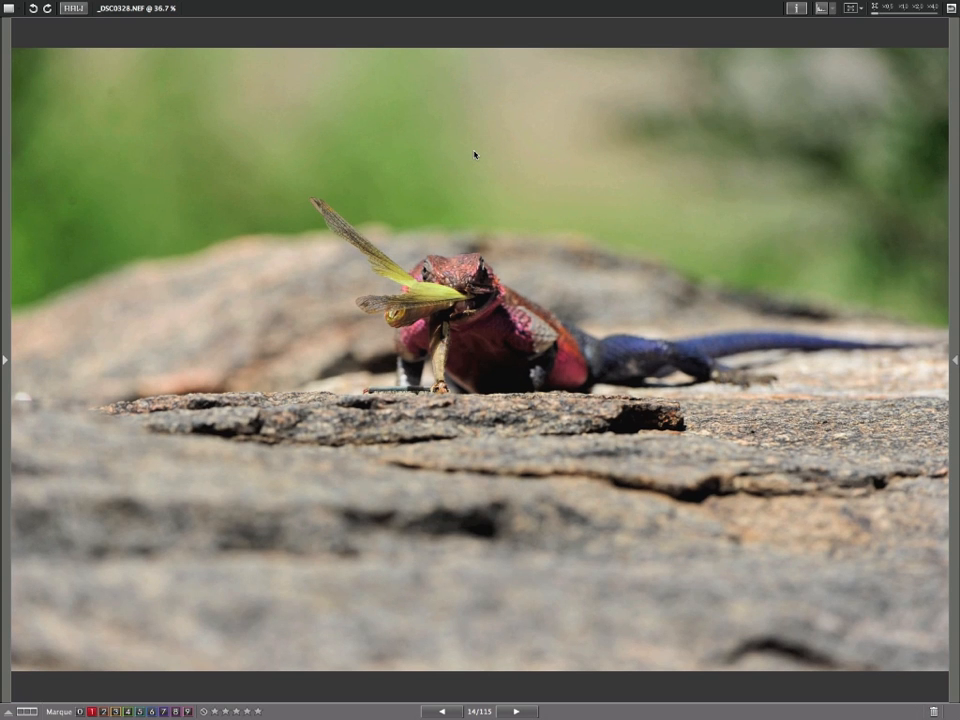
{"action": "left_click", "coordinate": [475, 155], "text": "shift"}
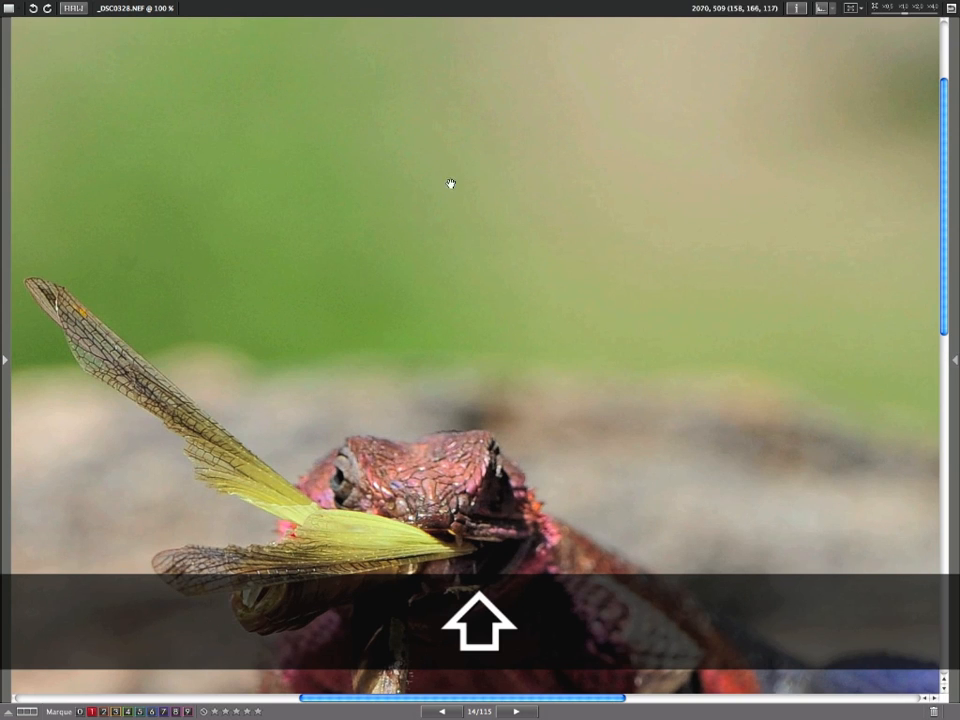
{"action": "left_click_drag", "start_coordinate": [418, 474], "coordinate": [435, 284]}
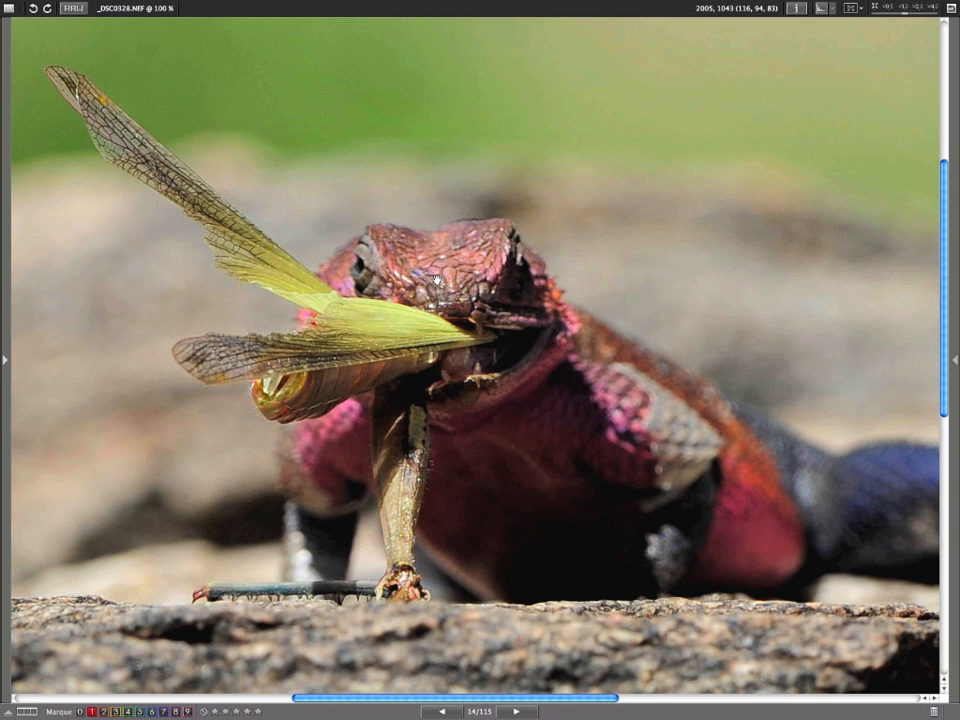
{"action": "key", "text": "shift"}
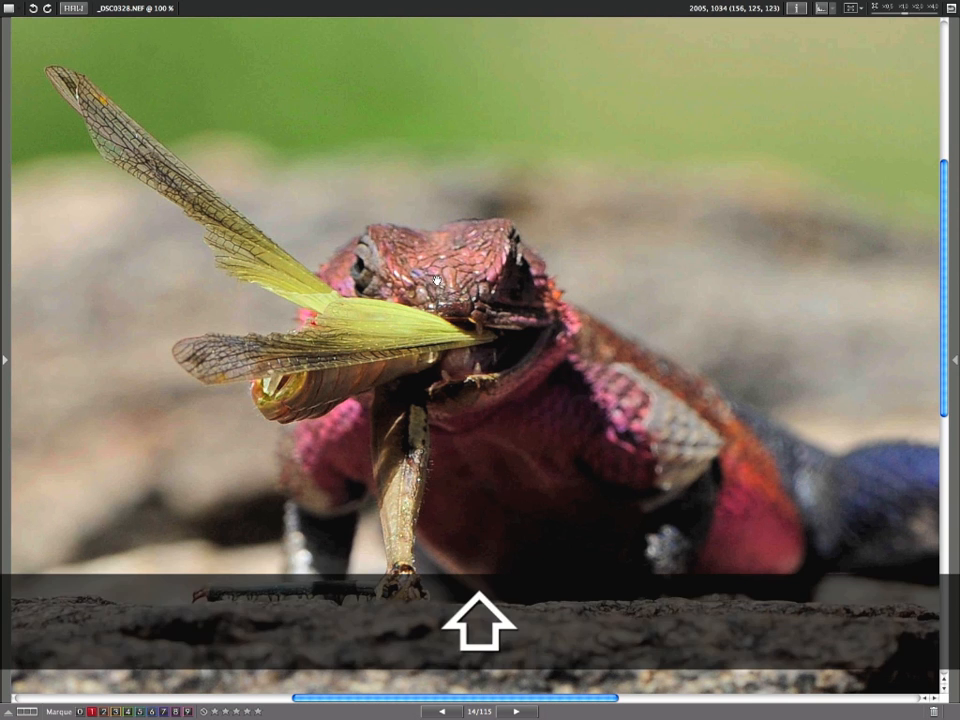
{"action": "key", "text": "shift"}
{"action": "key", "text": "shift"}
{"action": "key", "text": "shift"}
{"action": "key", "text": "shift"}
{"action": "key", "text": "shift"}
{"action": "key", "text": "shift"}
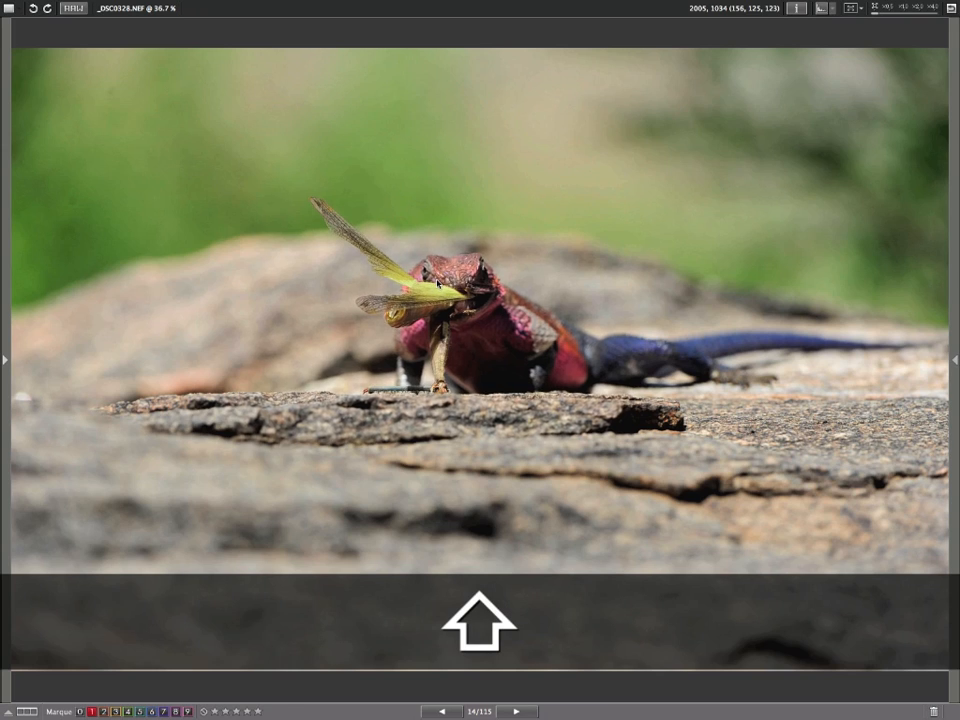
{"action": "key", "text": "Escape"}
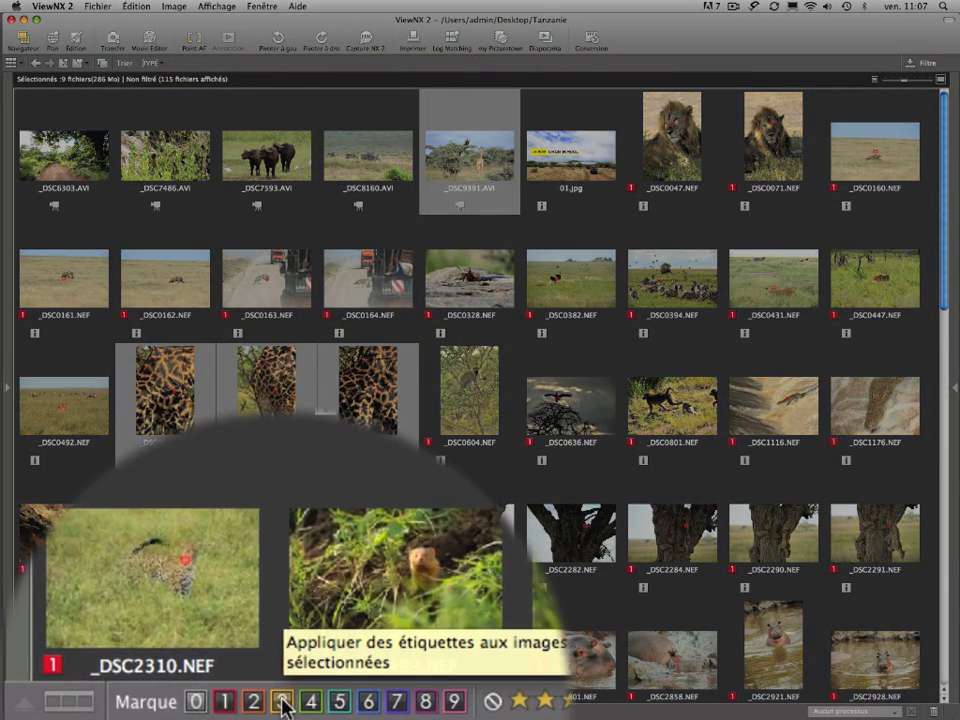
- Apply label 3 to the selected giraffe files and filter the thumbnails to show only images with label 3
{"action": "left_click", "coordinate": [118, 712]}
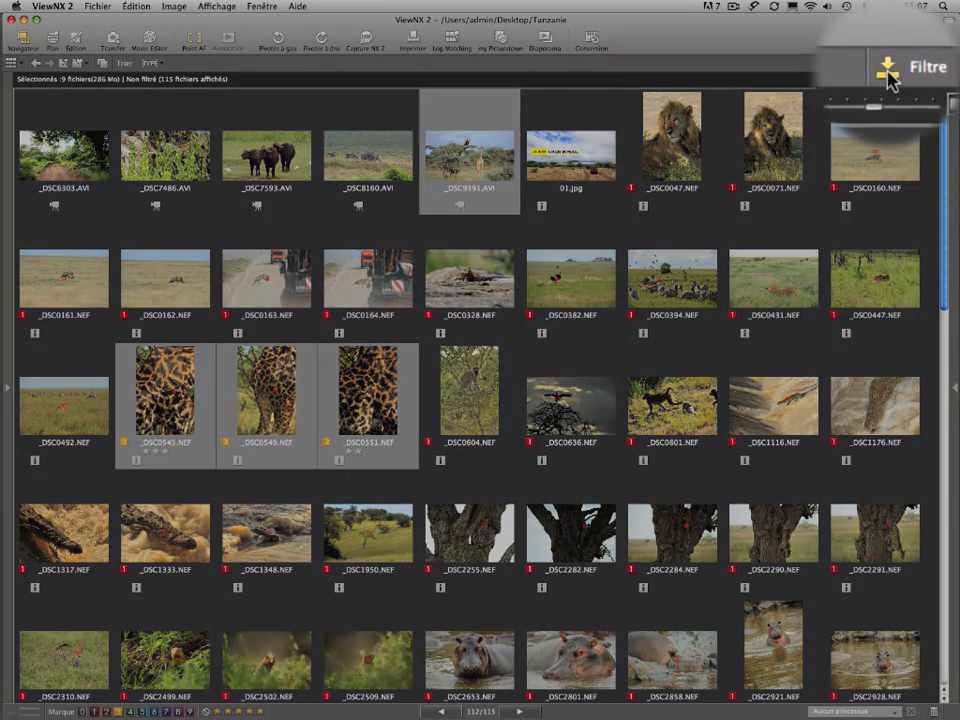
{"action": "left_click", "coordinate": [910, 66]}
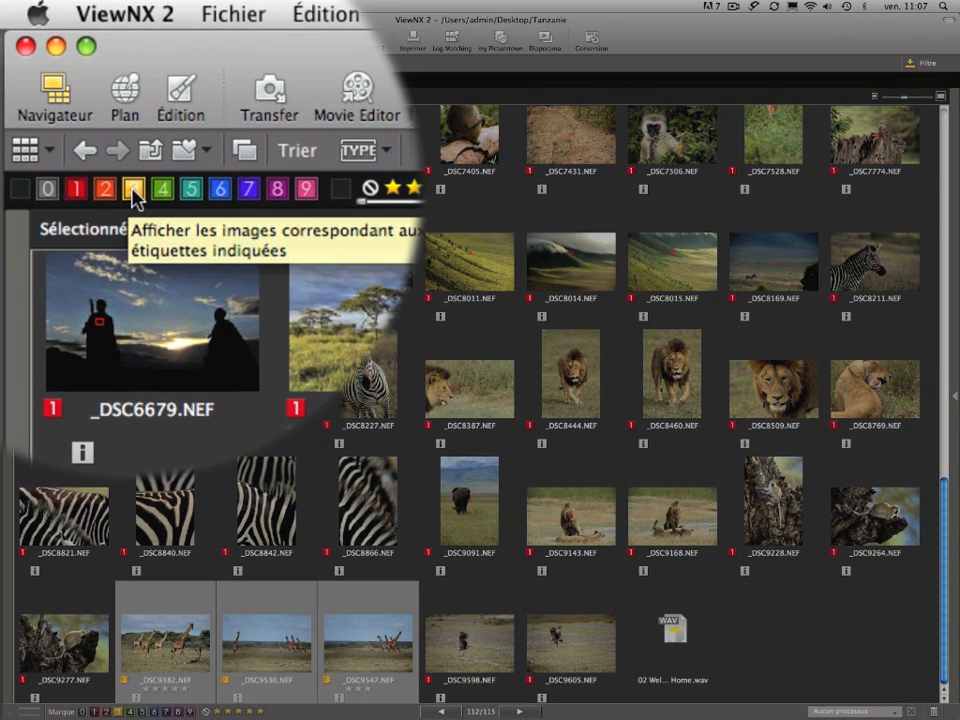
{"action": "left_click", "coordinate": [71, 101]}
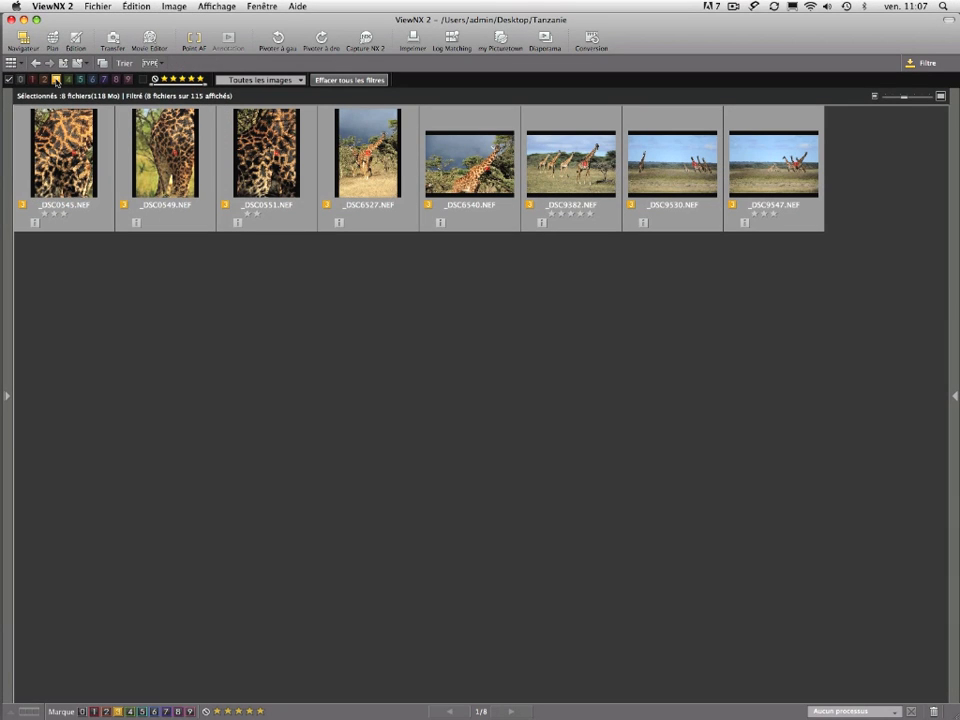
- Rate giraffe photo _DSC0549.NEF two stars and _DSC0551.NEF four stars
{"action": "left_click", "coordinate": [82, 220]}
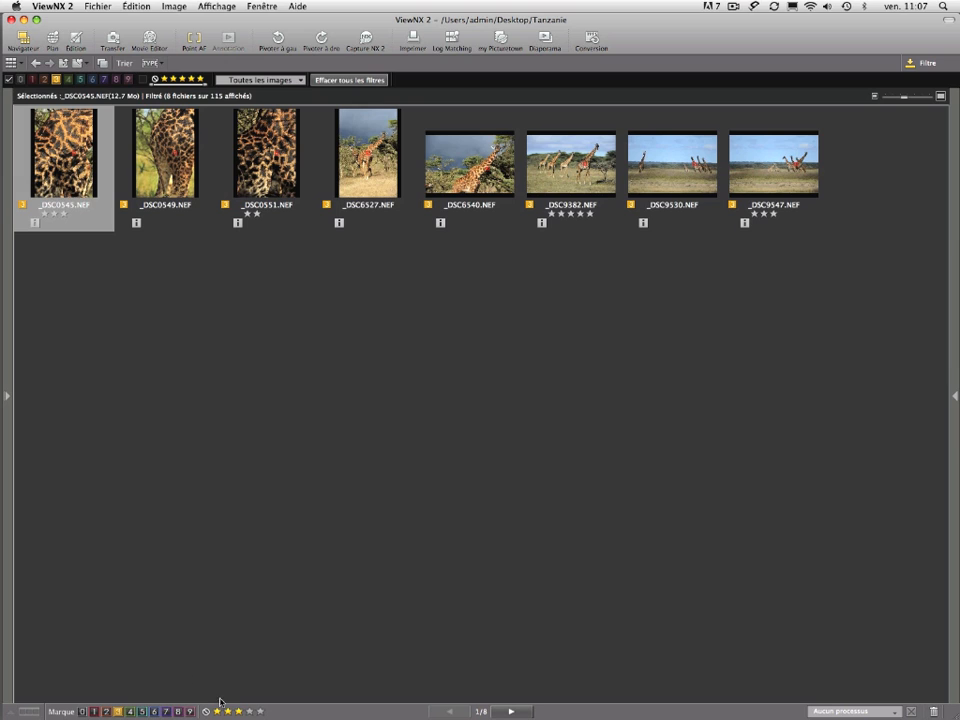
{"action": "left_click", "coordinate": [180, 193], "text": "shift"}
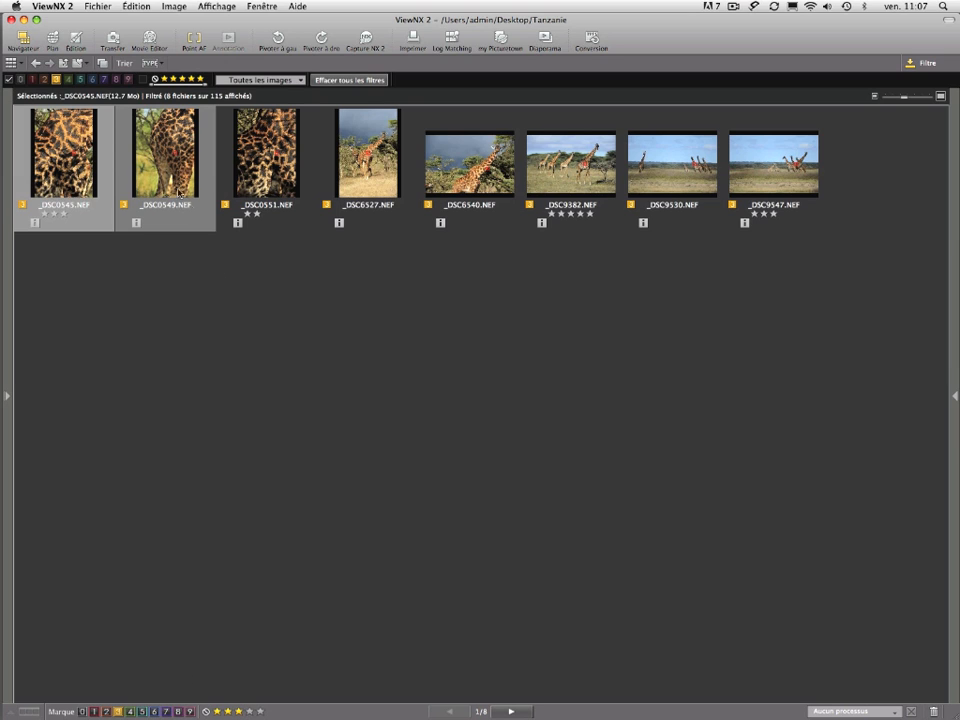
{"action": "left_click", "coordinate": [175, 185]}
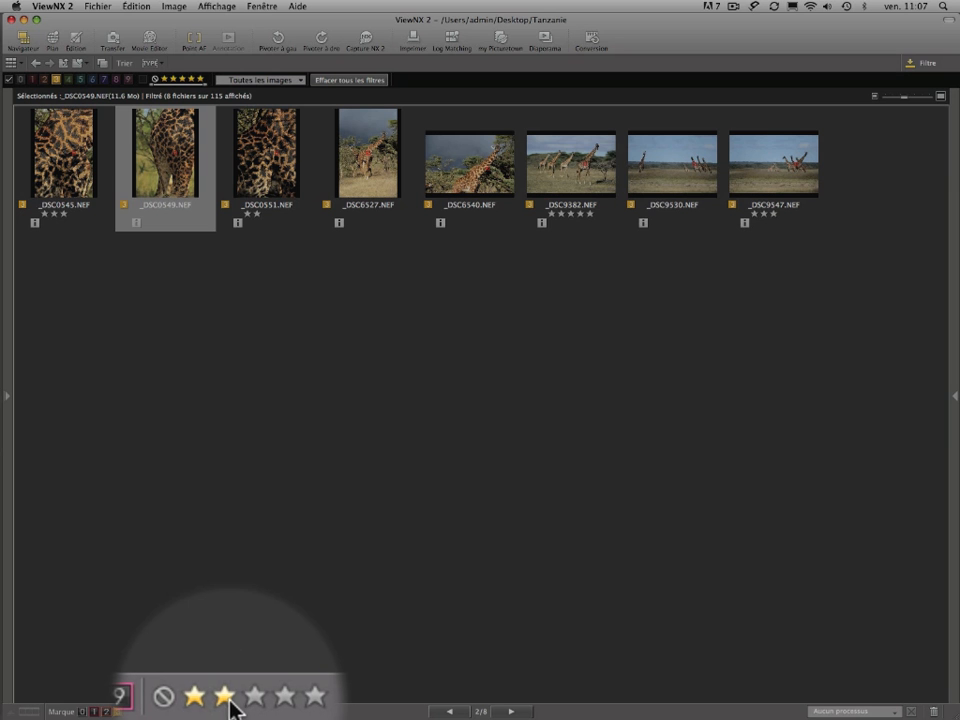
{"action": "left_click", "coordinate": [230, 706]}
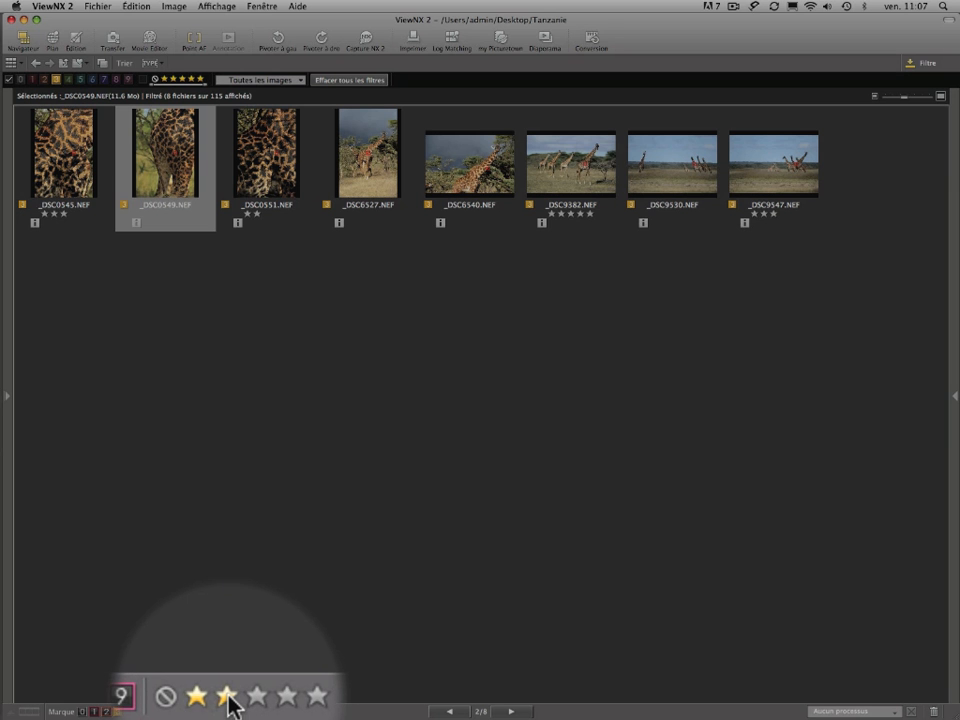
{"action": "left_click", "coordinate": [280, 170]}
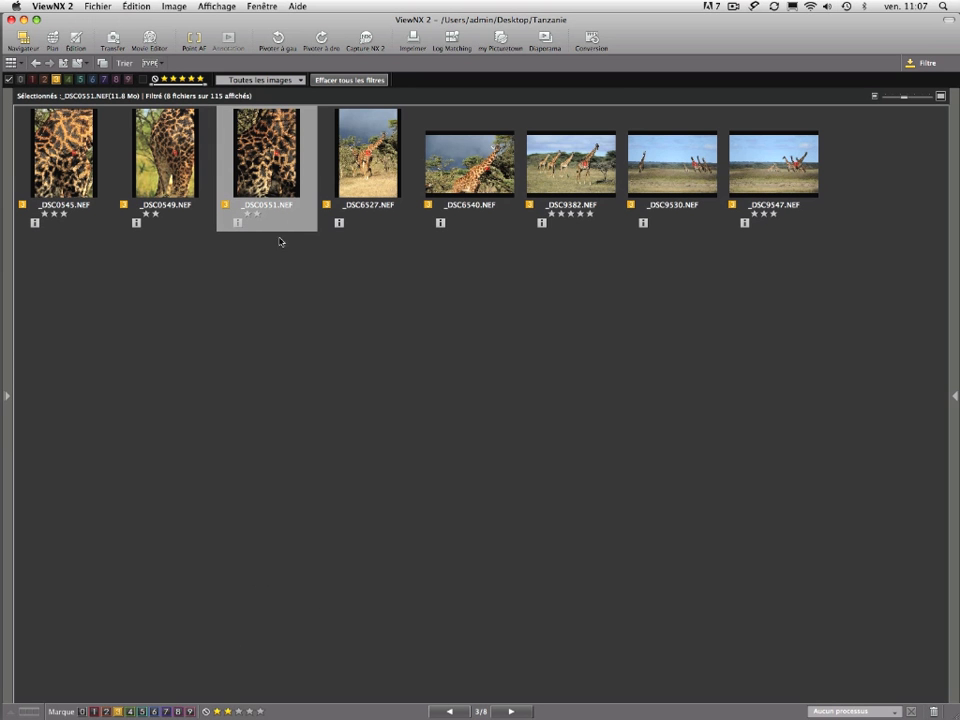
{"action": "left_click", "coordinate": [250, 711]}
- Rate _DSC6527.NEF five stars, _DSC9530.NEF three stars and _DSC6540.NEF two stars
{"action": "left_click", "coordinate": [367, 160]}
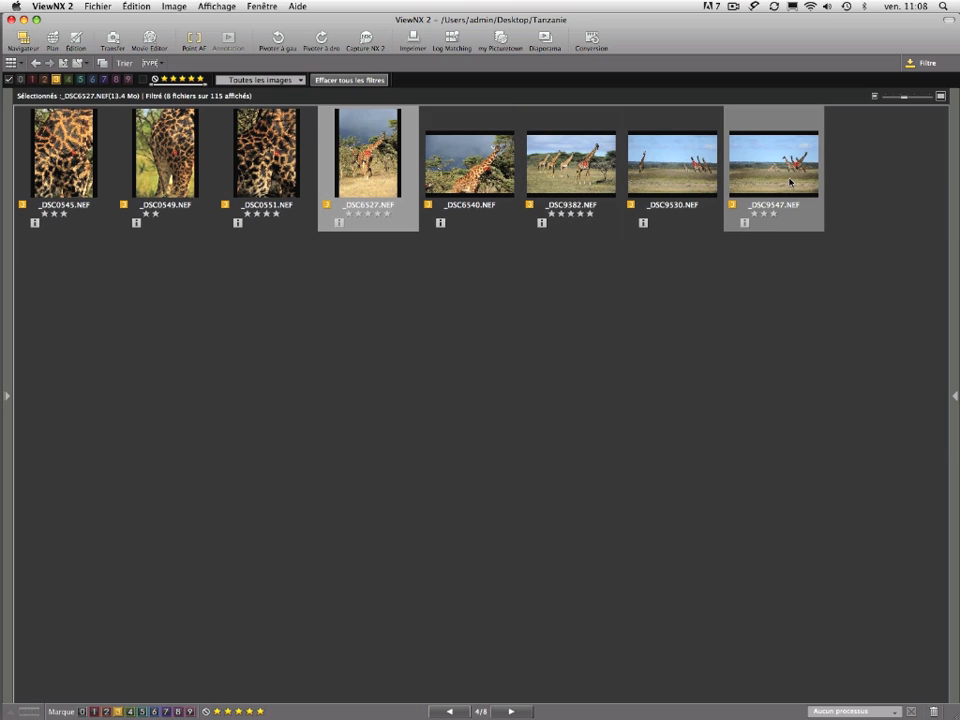
{"action": "left_click", "coordinate": [672, 190]}
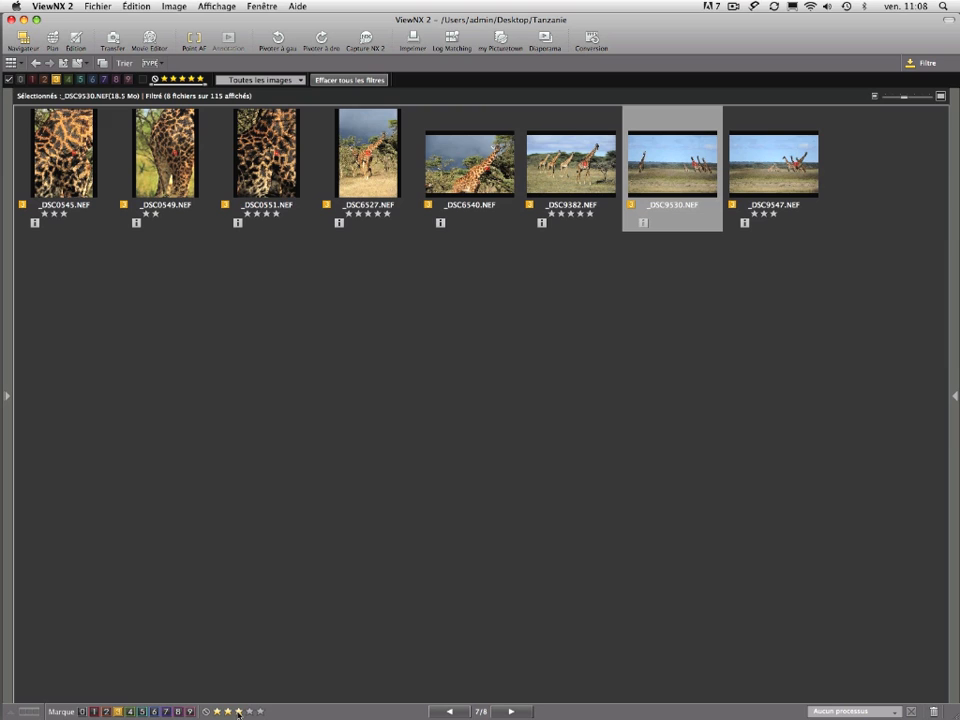
{"action": "left_click", "coordinate": [458, 220]}
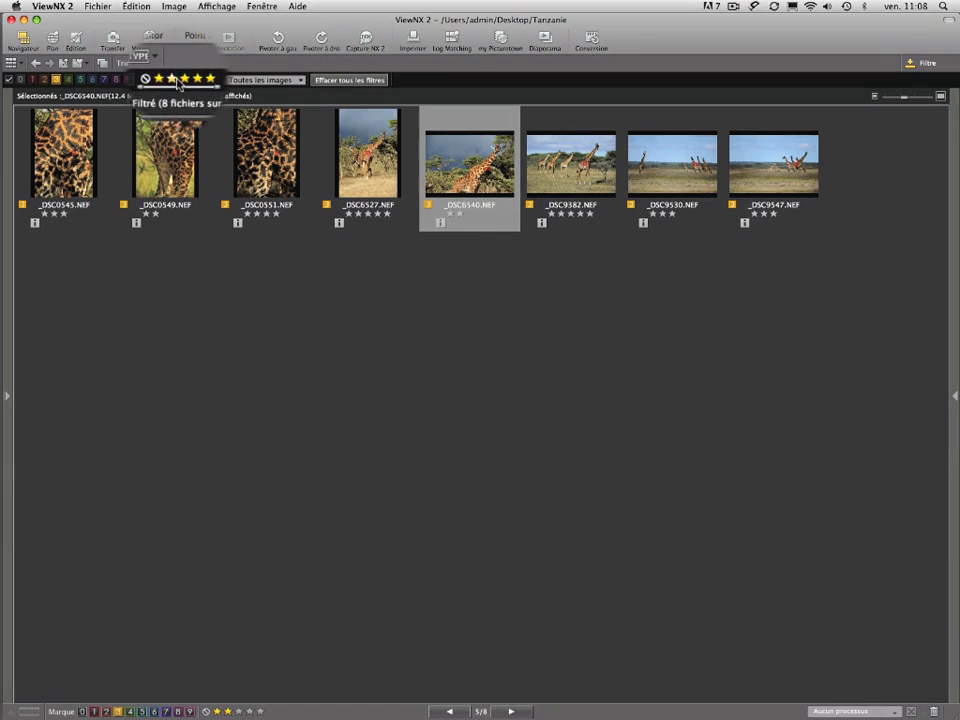
- Filter the label 3 photos by three stars and by five stars, and clear the rating and label filters to show all images
{"action": "left_click", "coordinate": [183, 80]}
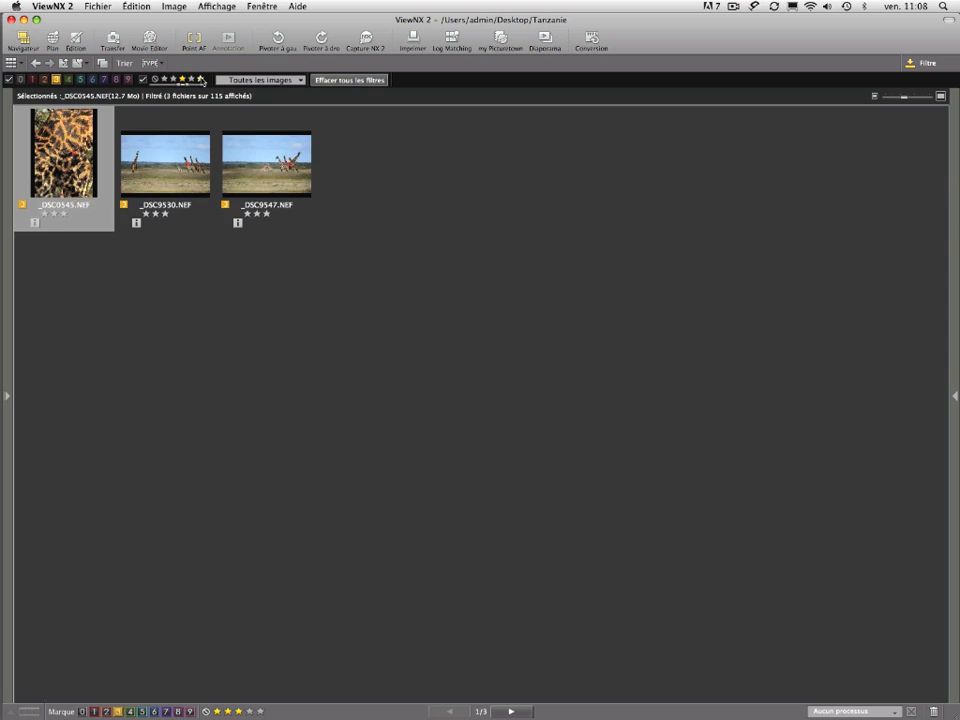
{"action": "left_click", "coordinate": [200, 79]}
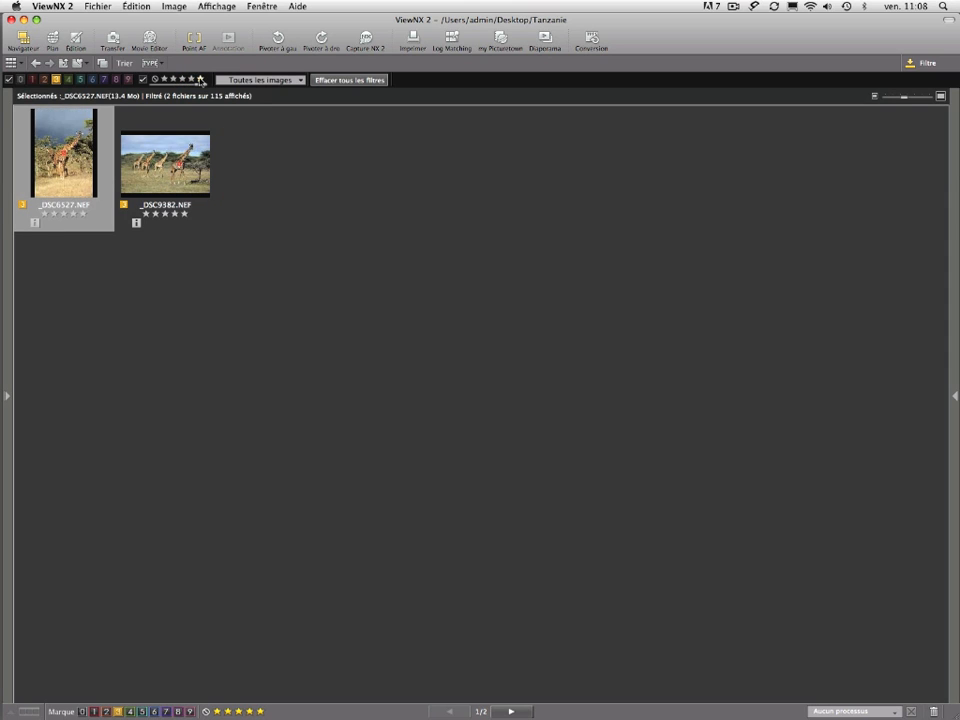
{"action": "left_click", "coordinate": [20, 80]}
{"action": "left_click", "coordinate": [143, 80]}
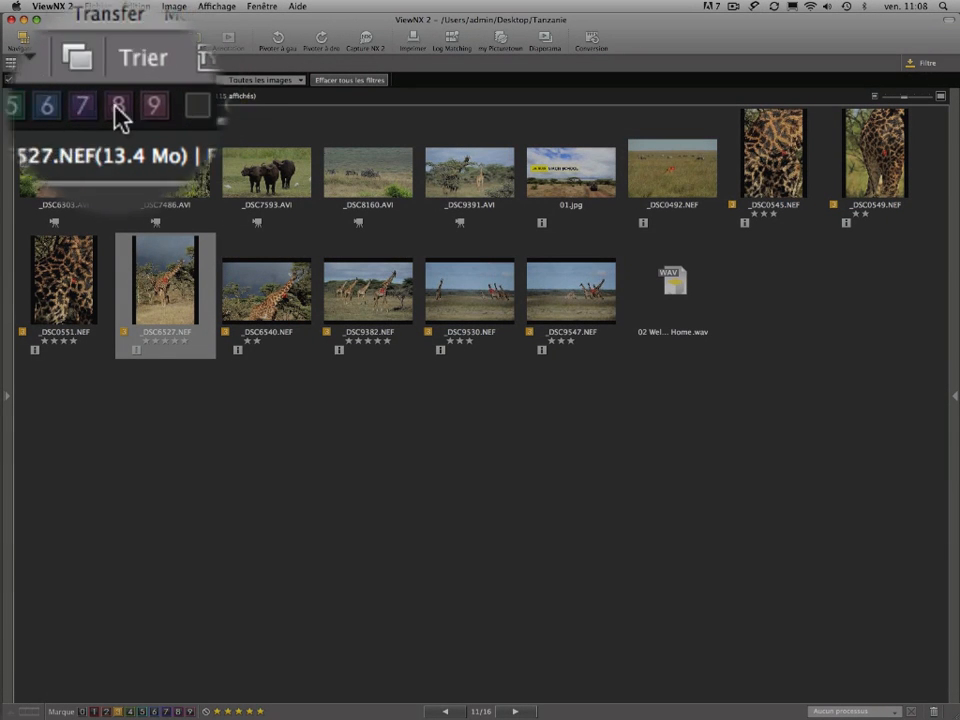
{"action": "left_click", "coordinate": [20, 79]}
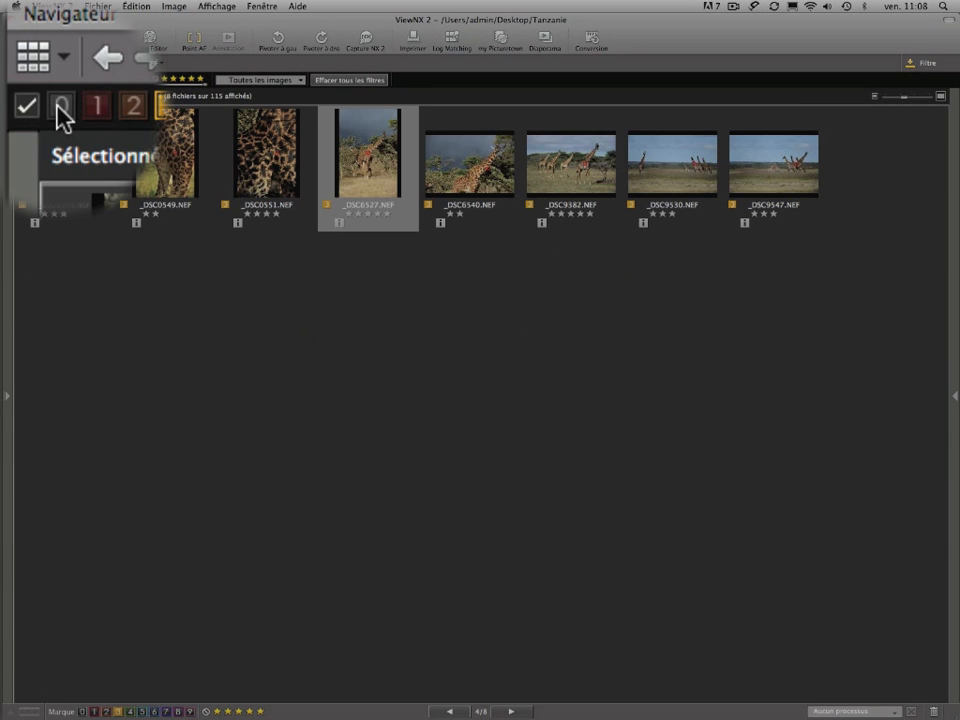
{"action": "left_click", "coordinate": [16, 79]}
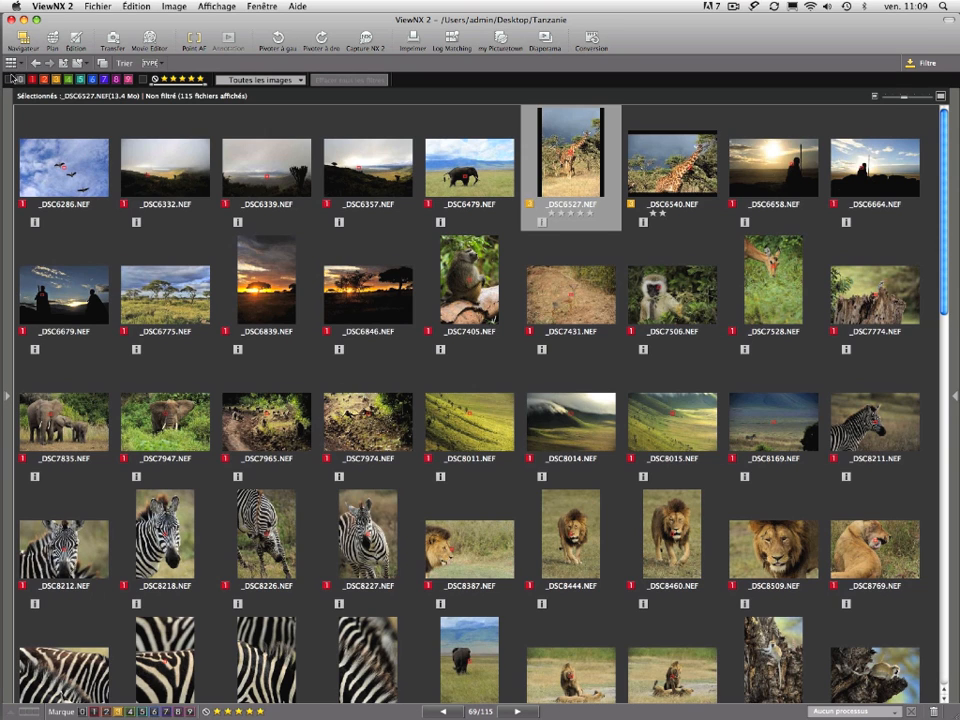
- Set the thumbnail sort order to ABC and review the file, camera, exposure, description and contact metadata of giraffe photo _DSC9382.NEF
{"action": "left_click", "coordinate": [154, 63]}
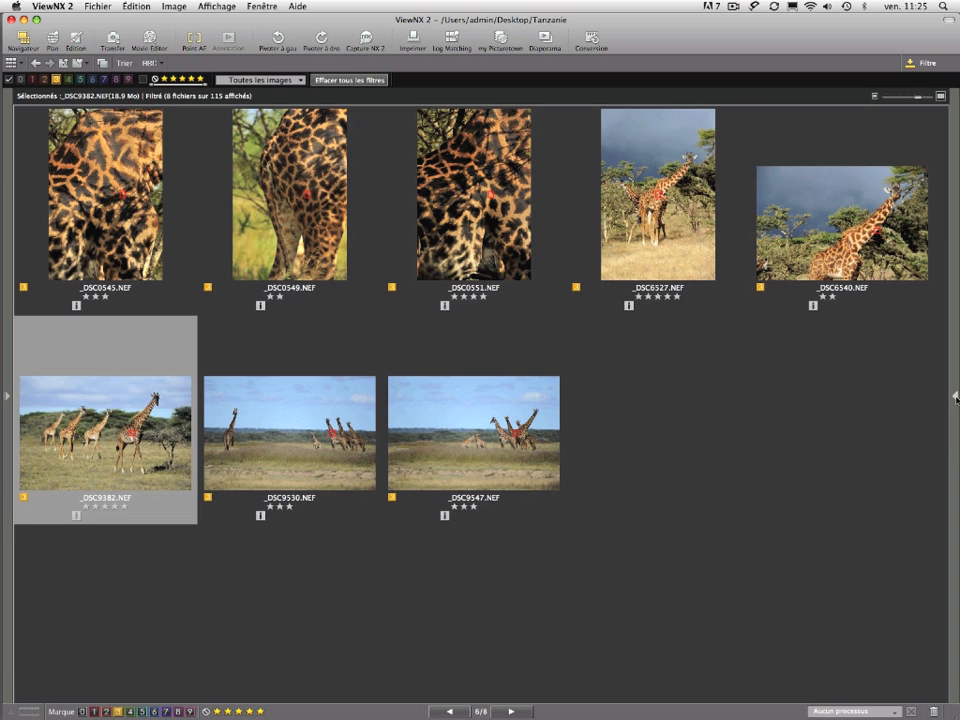
{"action": "left_click", "coordinate": [955, 396]}
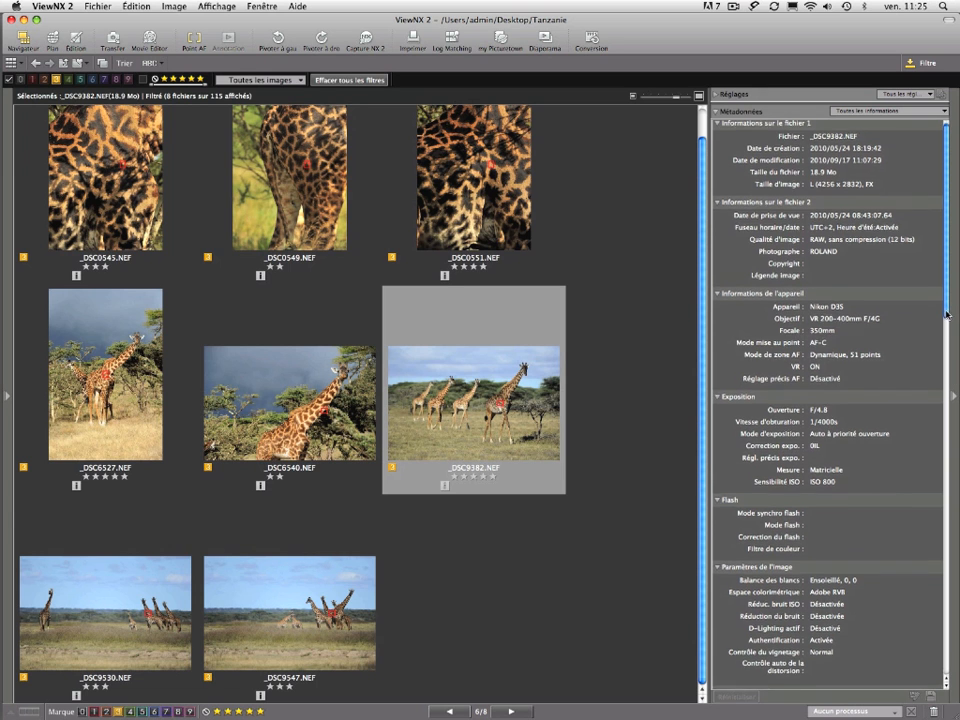
{"action": "scroll", "coordinate": [944, 462], "scroll_direction": "down", "scroll_amount": 8}
{"action": "scroll", "coordinate": [944, 462], "scroll_direction": "down", "scroll_amount": 10}
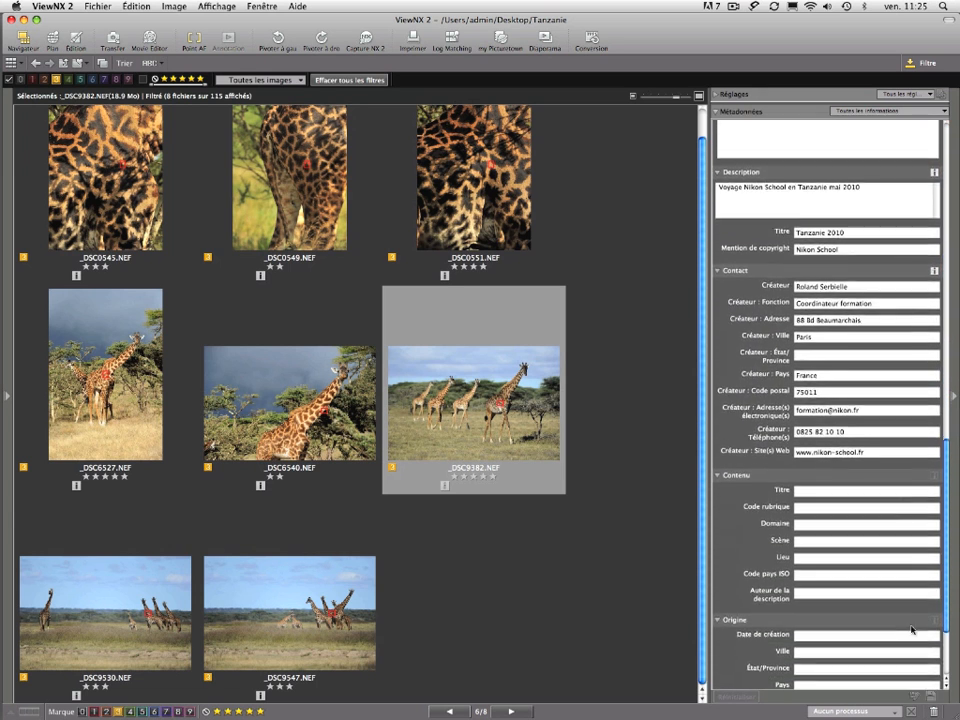
{"action": "scroll", "coordinate": [910, 645], "scroll_direction": "up", "scroll_amount": 1}
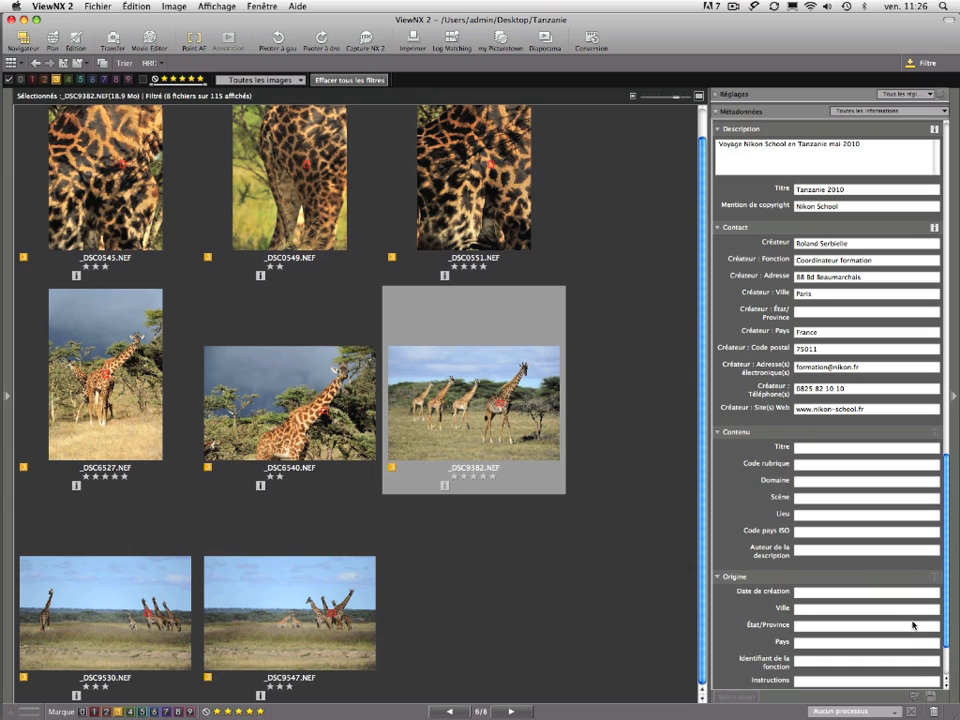
- Select _DSC6540.NEF, expand its Réglages adjustments and collapse the Métadonnées section
{"action": "key", "text": "Left"}
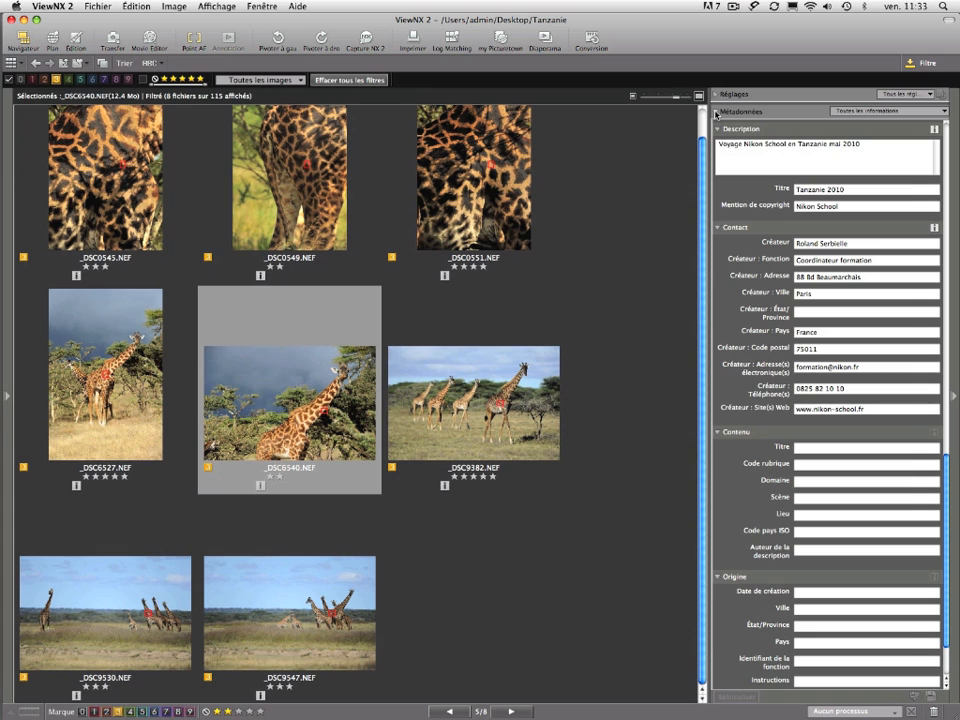
{"action": "left_click", "coordinate": [717, 94]}
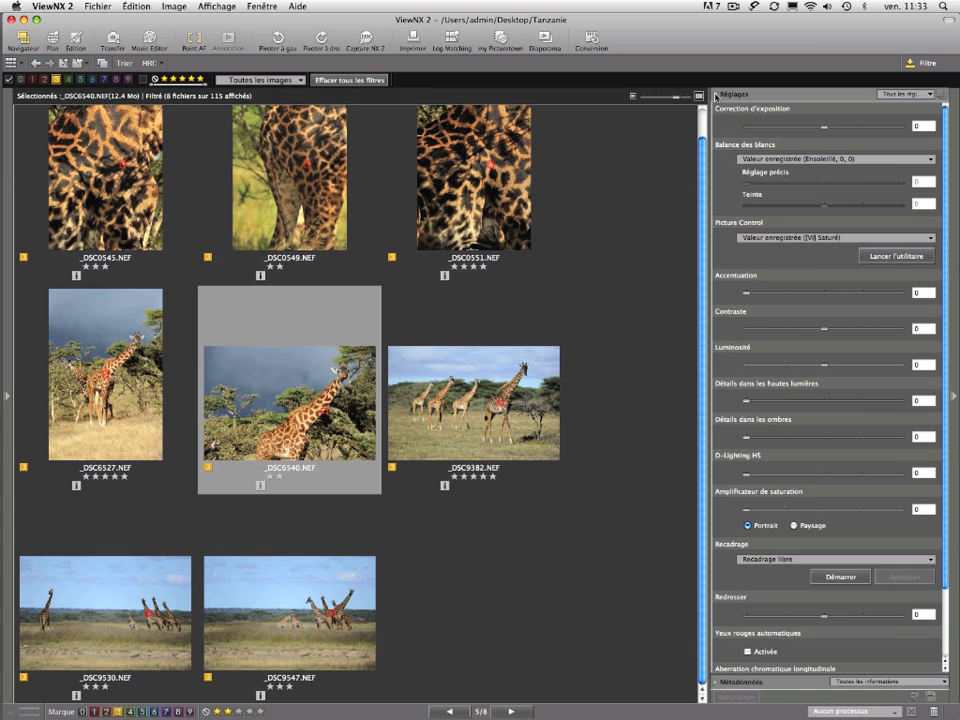
{"action": "left_click", "coordinate": [716, 95]}
{"action": "left_click", "coordinate": [715, 95]}
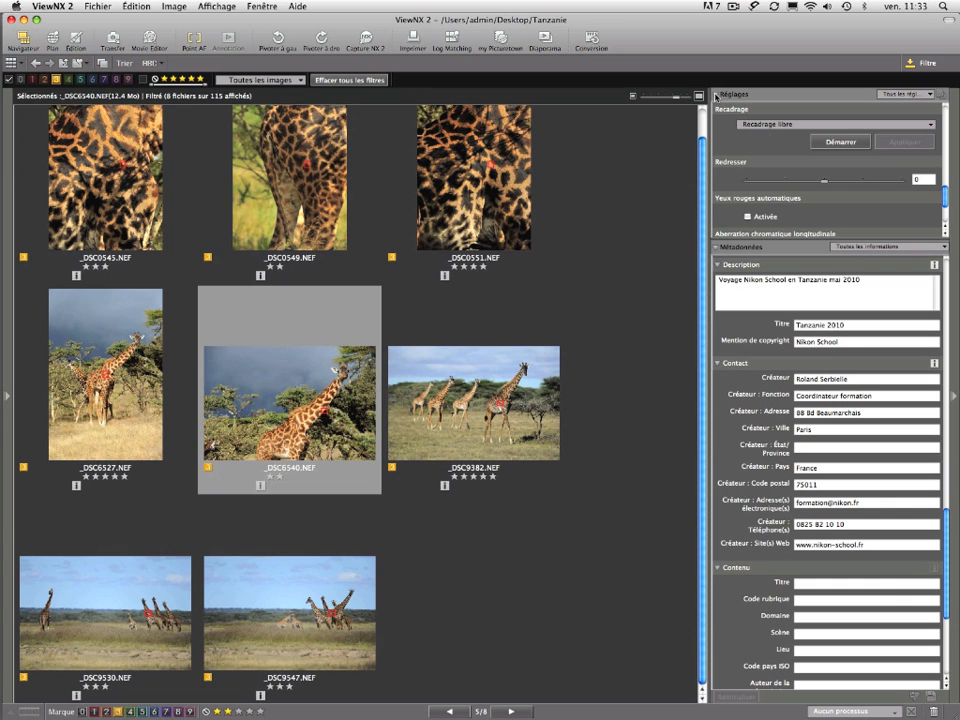
{"action": "left_click", "coordinate": [716, 247]}
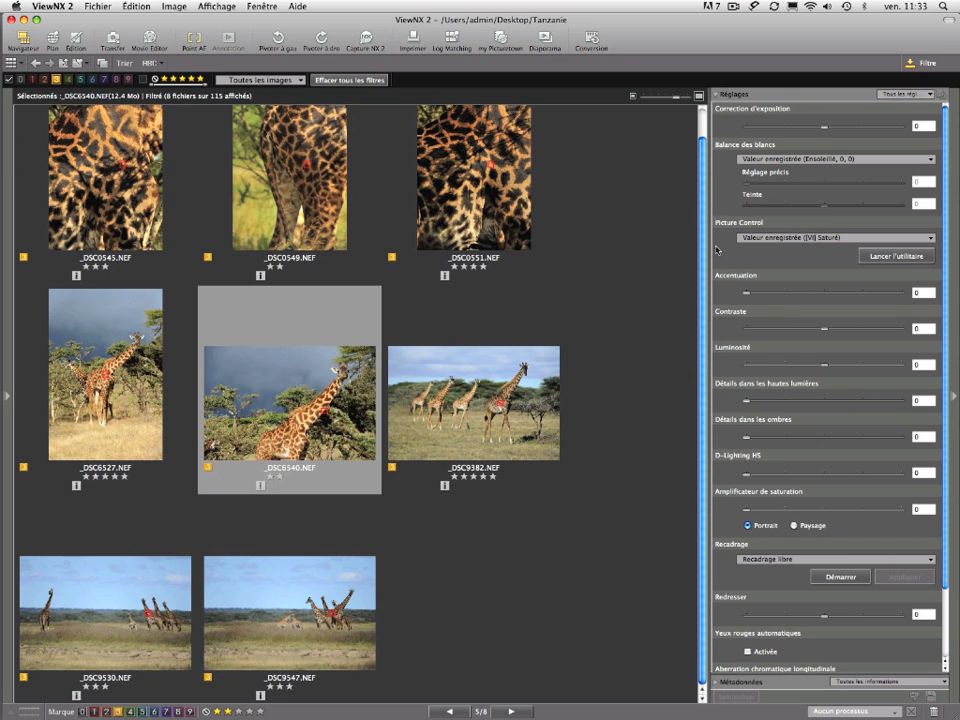
- View _DSC6540.NEF full screen with a wider side pane showing the Réglages adjustments and the Métadonnées section collapsed
{"action": "double_click", "coordinate": [295, 395]}
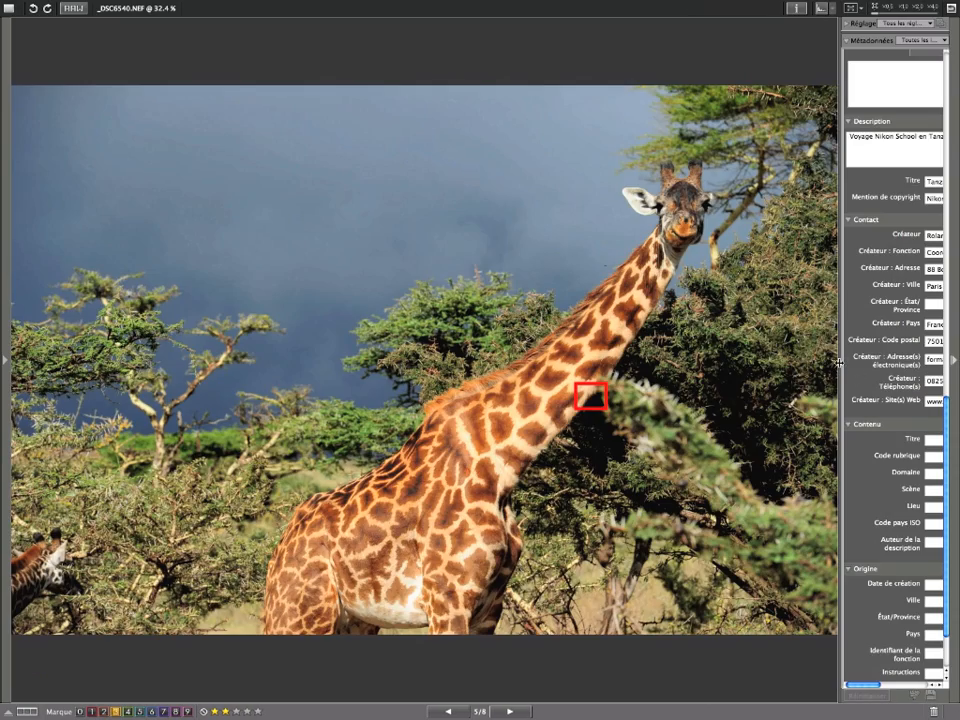
{"action": "left_click_drag", "start_coordinate": [848, 362], "coordinate": [695, 356]}
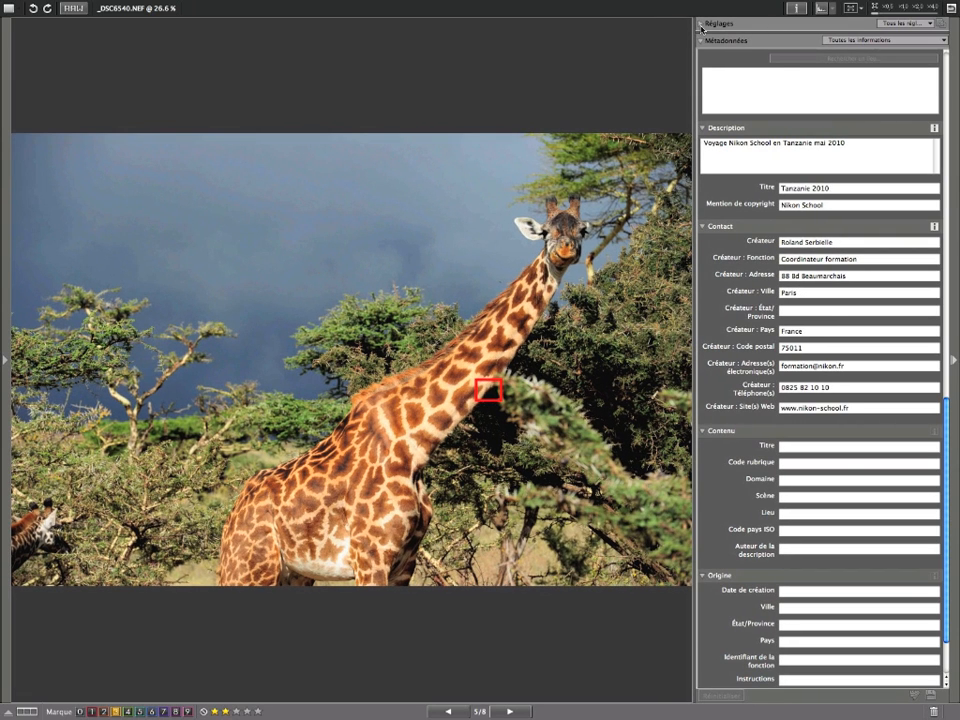
{"action": "left_click", "coordinate": [700, 27]}
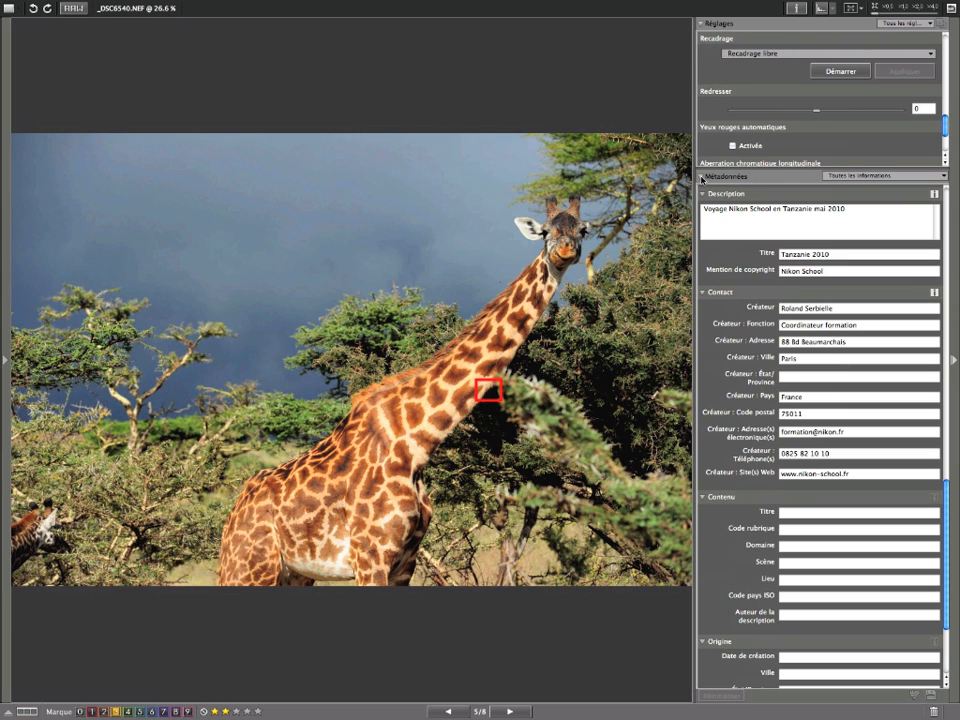
{"action": "left_click", "coordinate": [701, 178]}
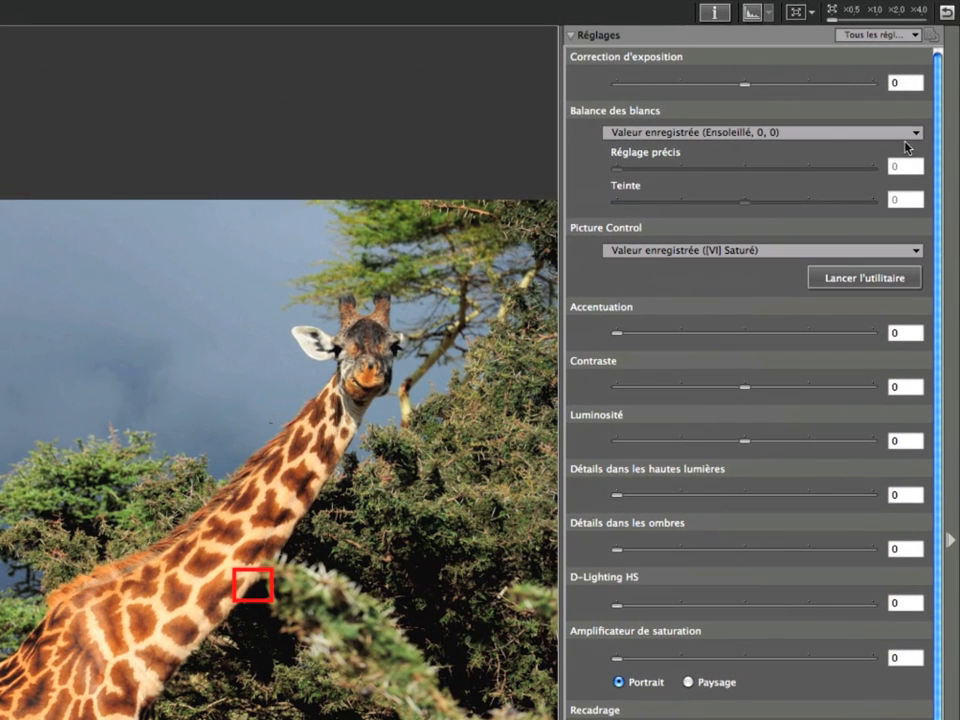
- Review the white balance options and the Recadrage format presets for _DSC6540.NEF, keeping Recadrage libre
{"action": "left_click", "coordinate": [917, 133]}
{"action": "left_click", "coordinate": [919, 139]}
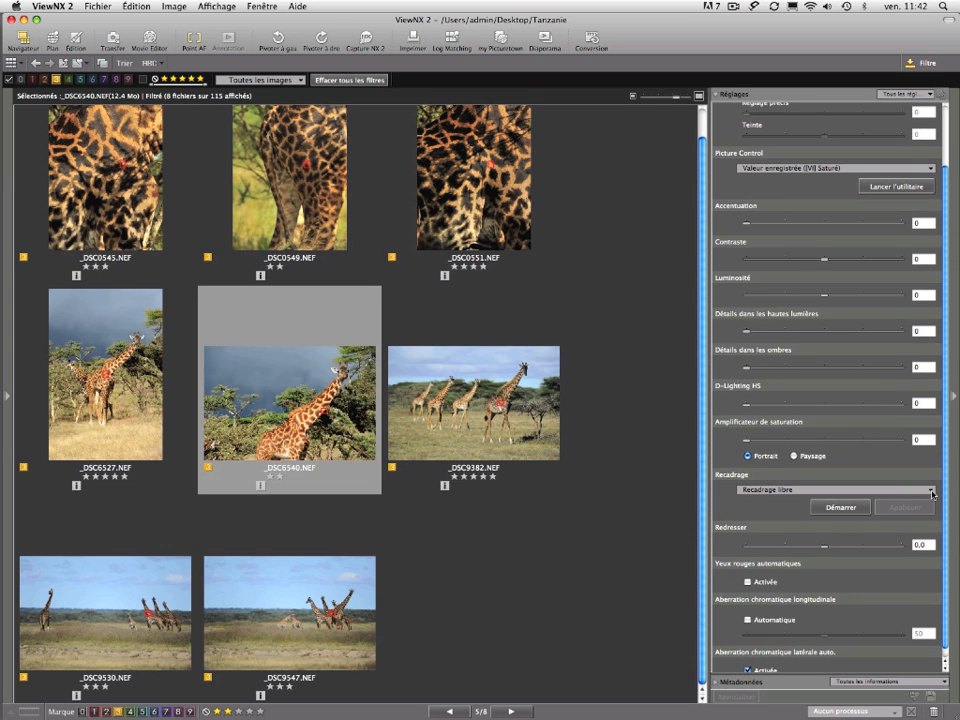
{"action": "left_click", "coordinate": [931, 490]}
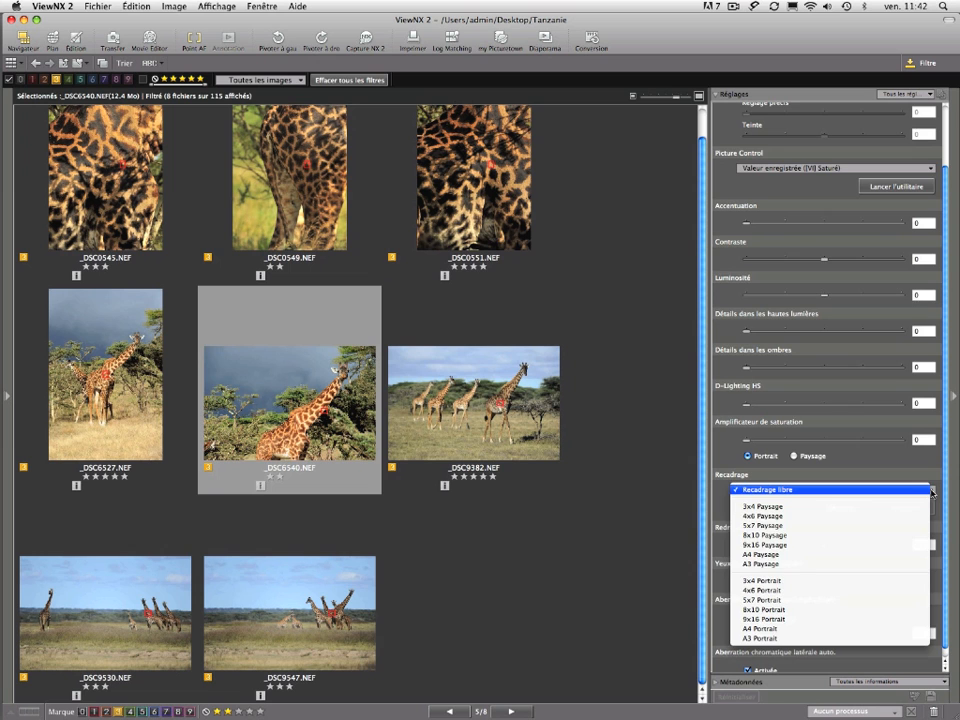
{"action": "left_click", "coordinate": [931, 490]}
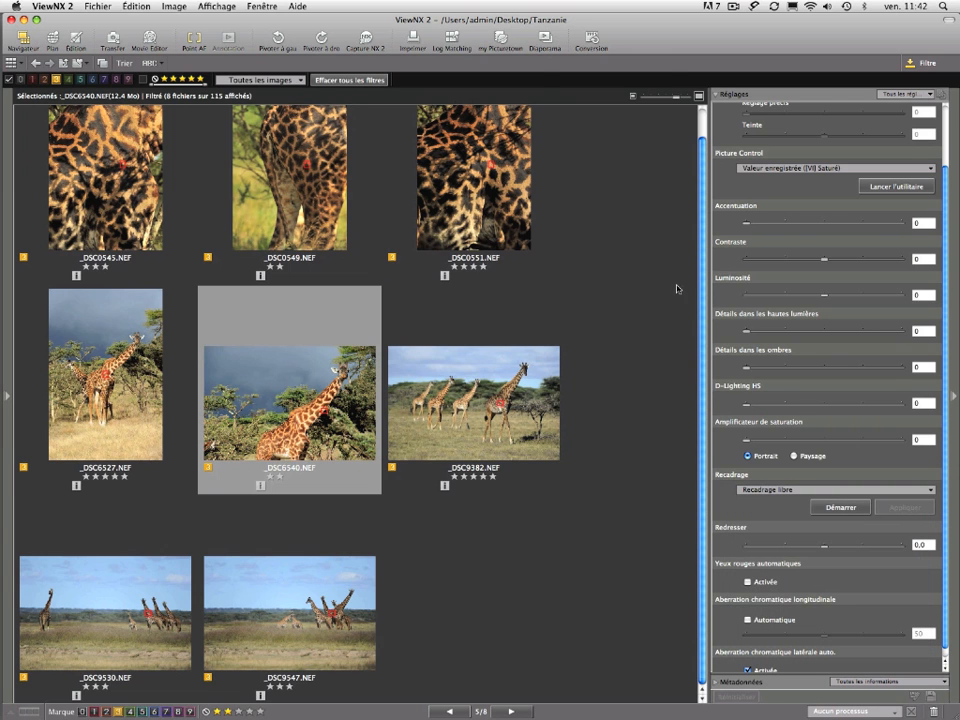
- Enlarge the thumbnails, select _DSC9530.NEF and straighten its horizon with a Redresser value of -1,3
{"action": "left_click_drag", "start_coordinate": [677, 100], "coordinate": [684, 97]}
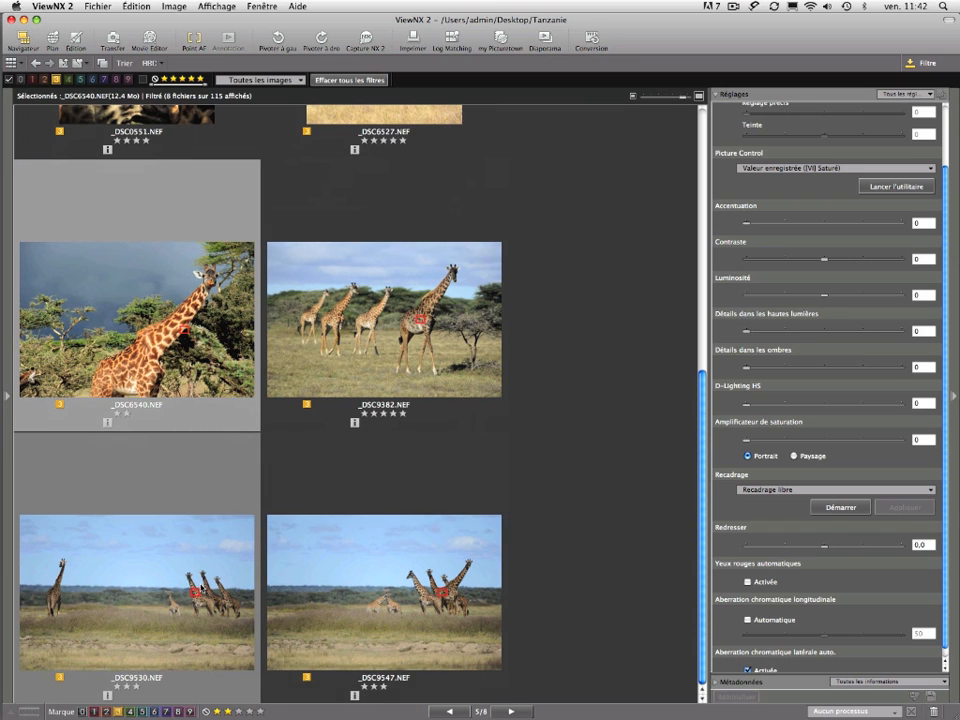
{"action": "left_click", "coordinate": [152, 442]}
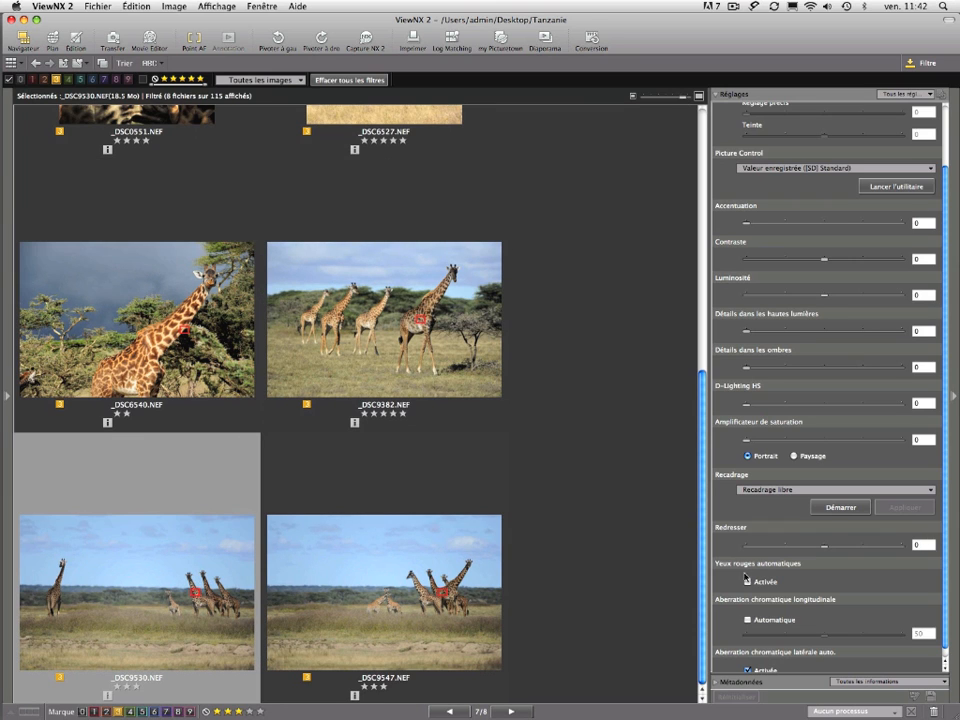
{"action": "left_click", "coordinate": [825, 545]}
{"action": "mouse_move", "coordinate": [825, 546]}
{"action": "left_mouse_down"}
{"action": "mouse_move", "coordinate": [880, 548]}
{"action": "mouse_move", "coordinate": [815, 545]}
{"action": "left_mouse_up"}
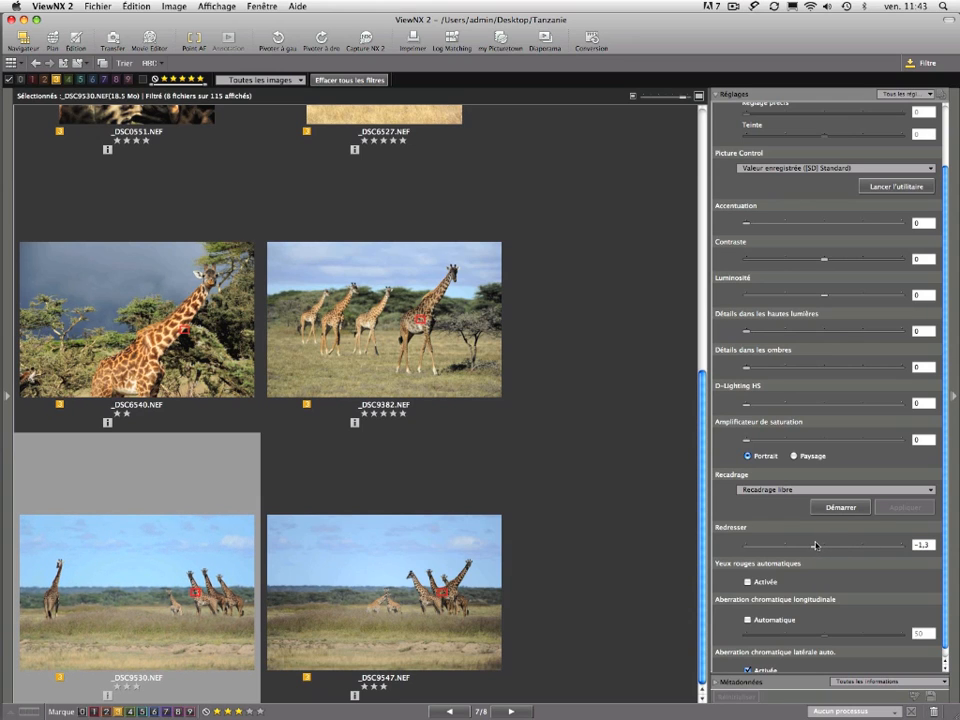
{"action": "scroll", "coordinate": [943, 618], "scroll_direction": "down", "scroll_amount": 1}
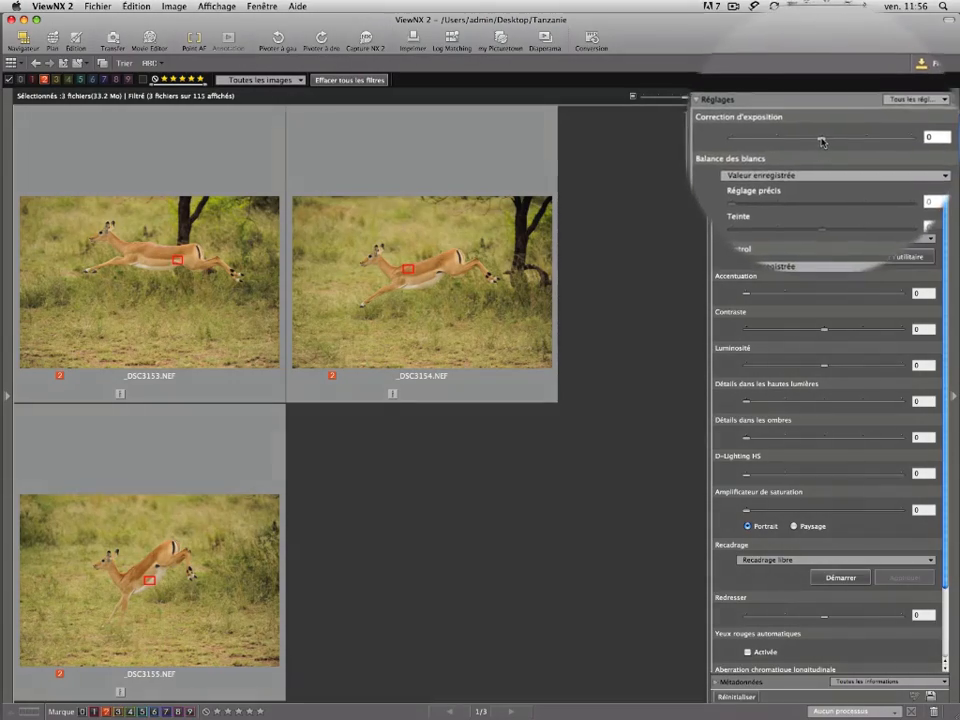
- Set the exposure correction of the three selected impala photos to -0,5 and their white balance to Calculer automatiquement
{"action": "left_click_drag", "start_coordinate": [792, 174], "coordinate": [805, 131]}
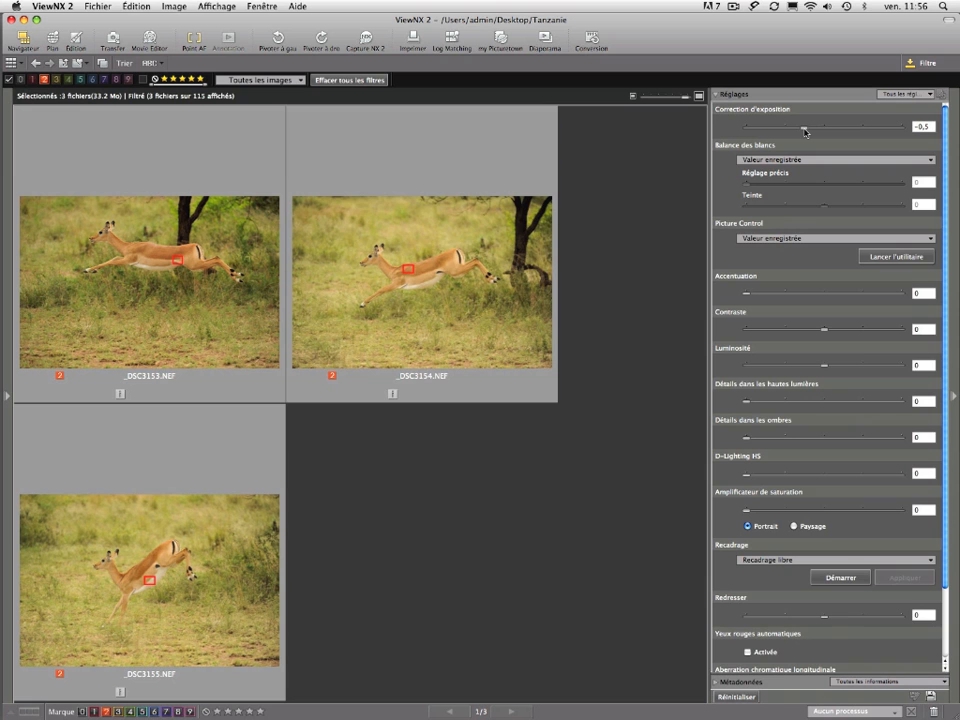
{"action": "left_click", "coordinate": [932, 162]}
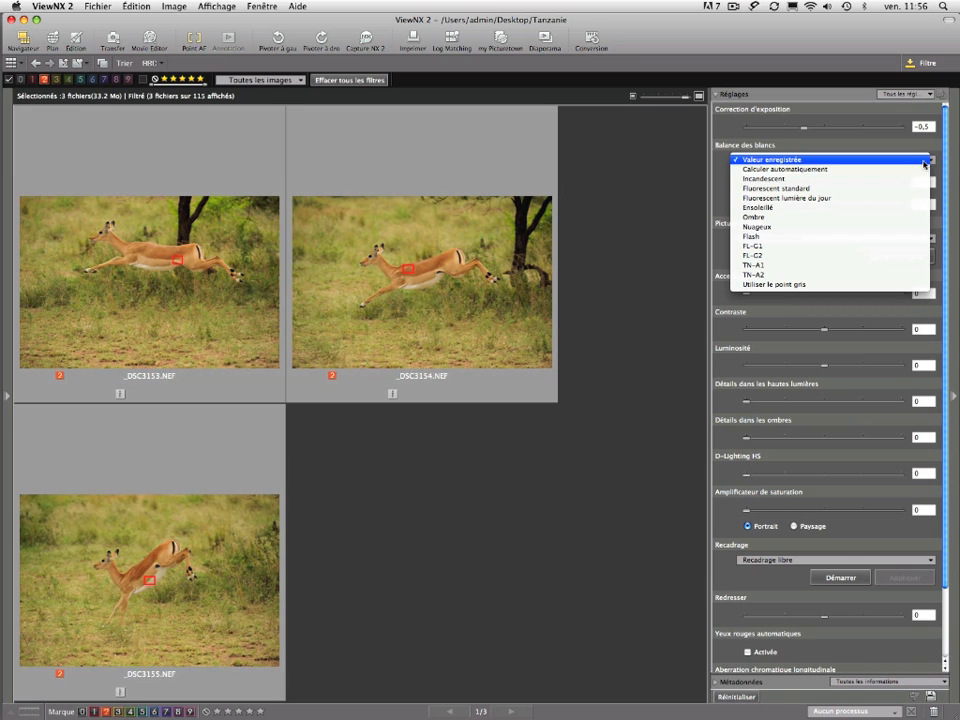
{"action": "left_click", "coordinate": [871, 170]}
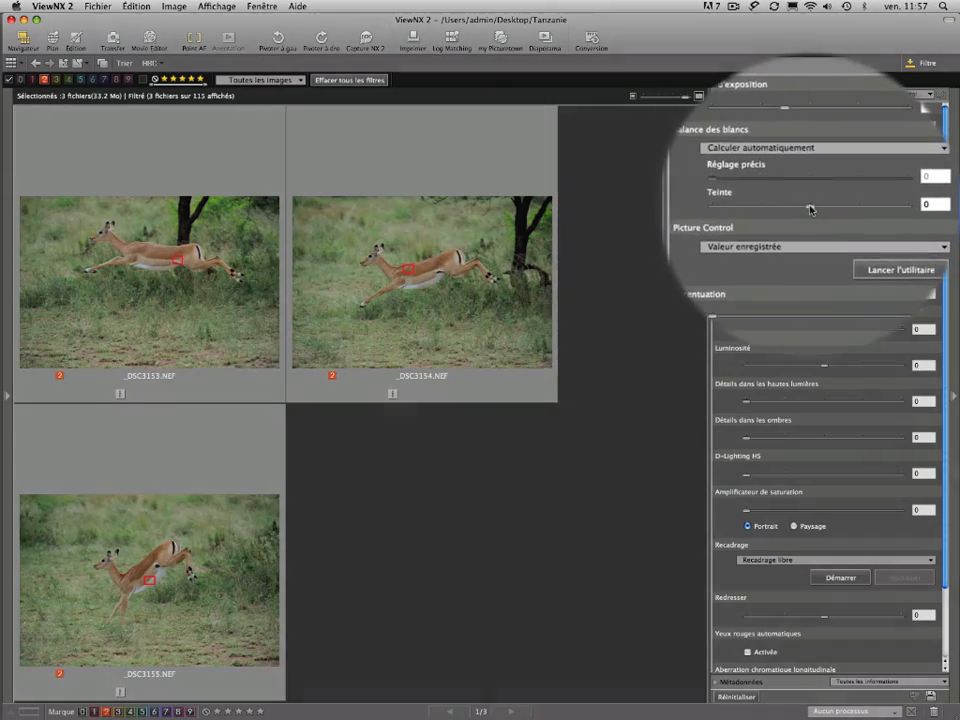
- Raise the white balance Teinte of the three selected impala photos slightly above its neutral value
{"action": "left_click_drag", "start_coordinate": [793, 208], "coordinate": [831, 209]}
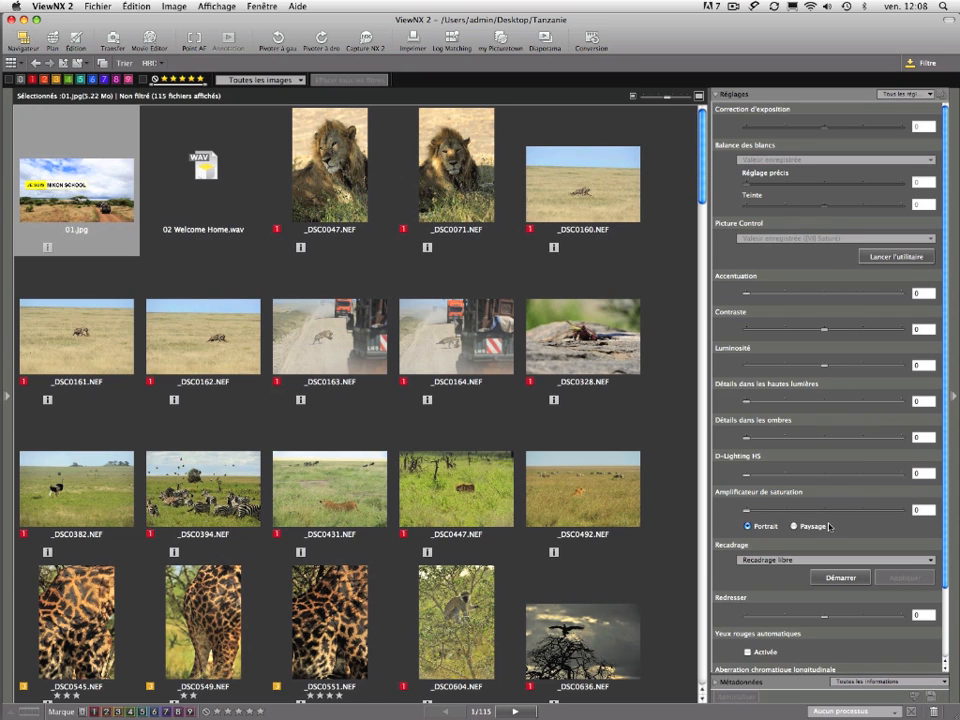
- View 01.jpg full screen, set its Amplificateur de saturation to 9 with the Paysage option, and save the modified image
{"action": "double_click", "coordinate": [91, 181]}
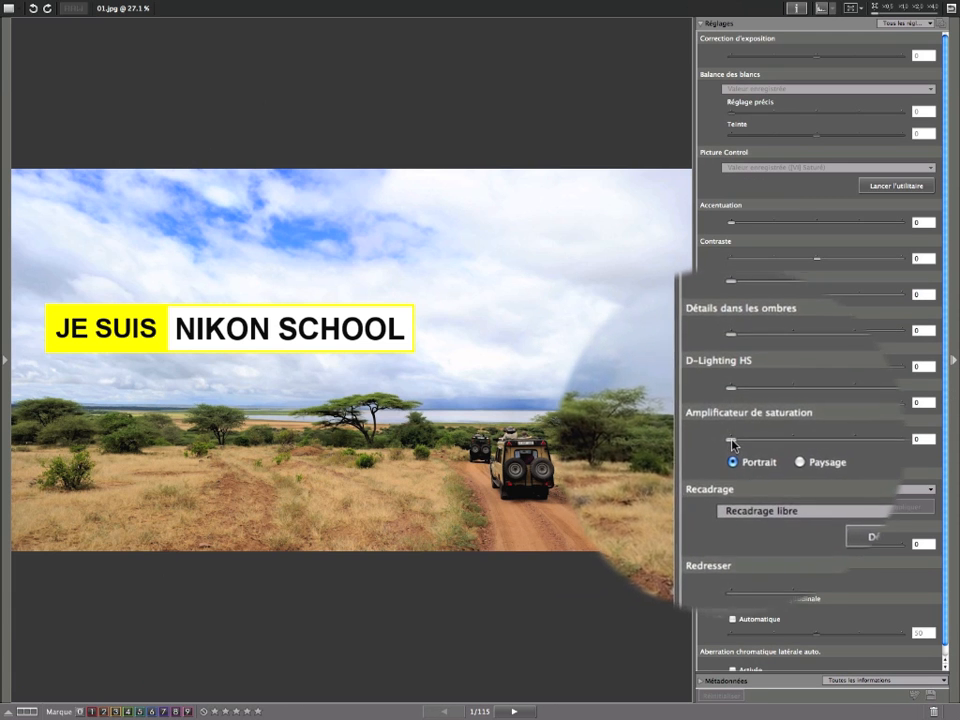
{"action": "left_click_drag", "start_coordinate": [733, 440], "coordinate": [748, 440]}
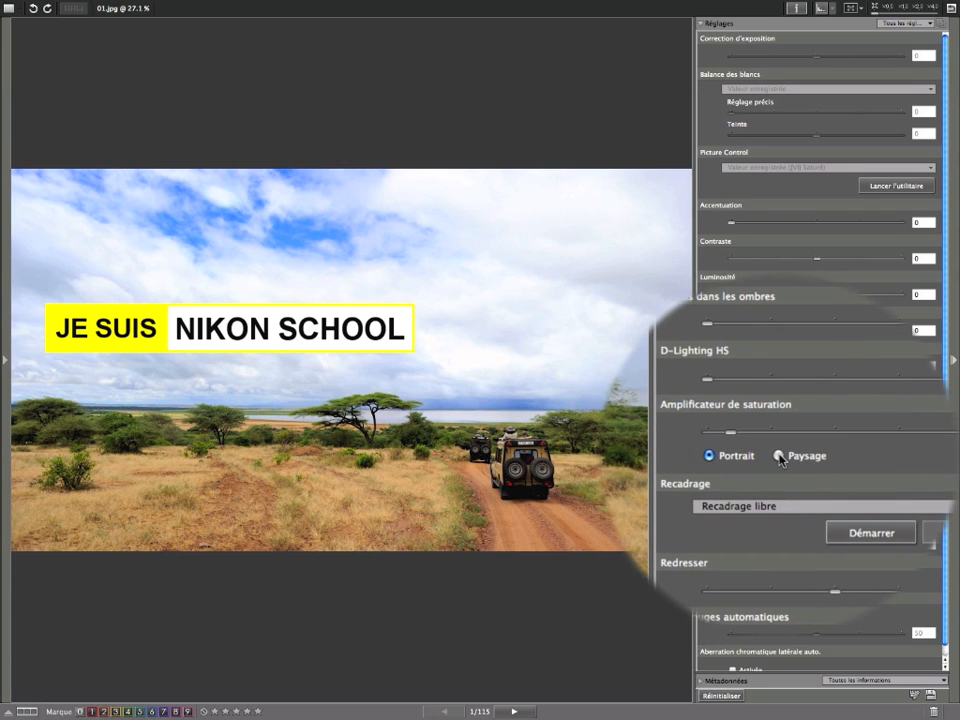
{"action": "left_click", "coordinate": [779, 457]}
{"action": "key", "text": "Escape"}
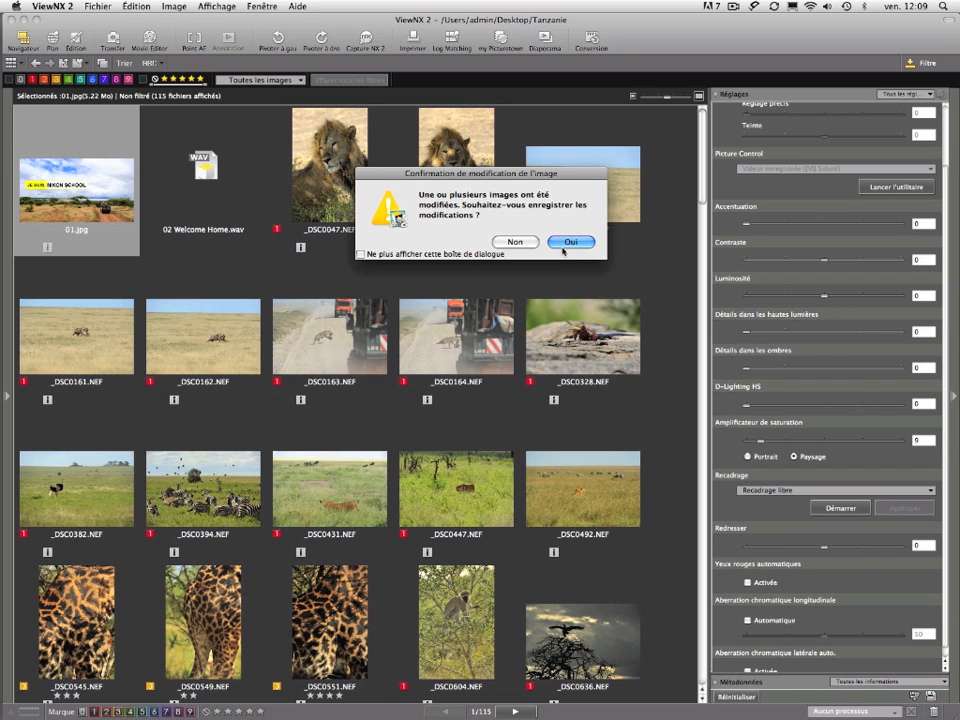
{"action": "left_click", "coordinate": [565, 245]}
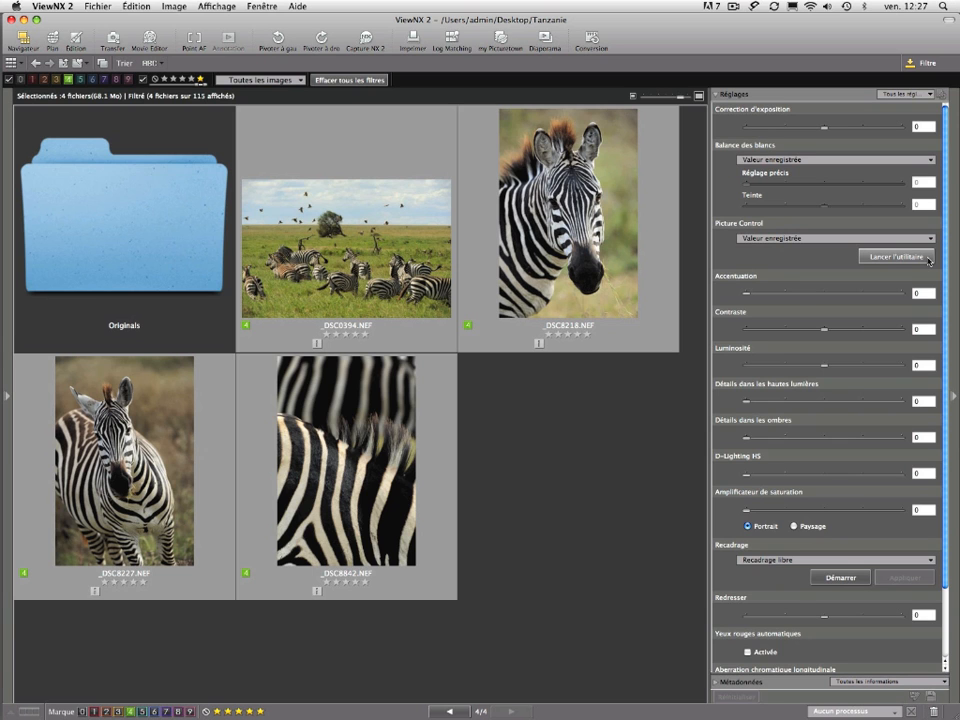
- Launch the Picture Control Utility for the four selected zebra photos and choose [MC] Monochrome with the Green filter
{"action": "left_click", "coordinate": [927, 257]}
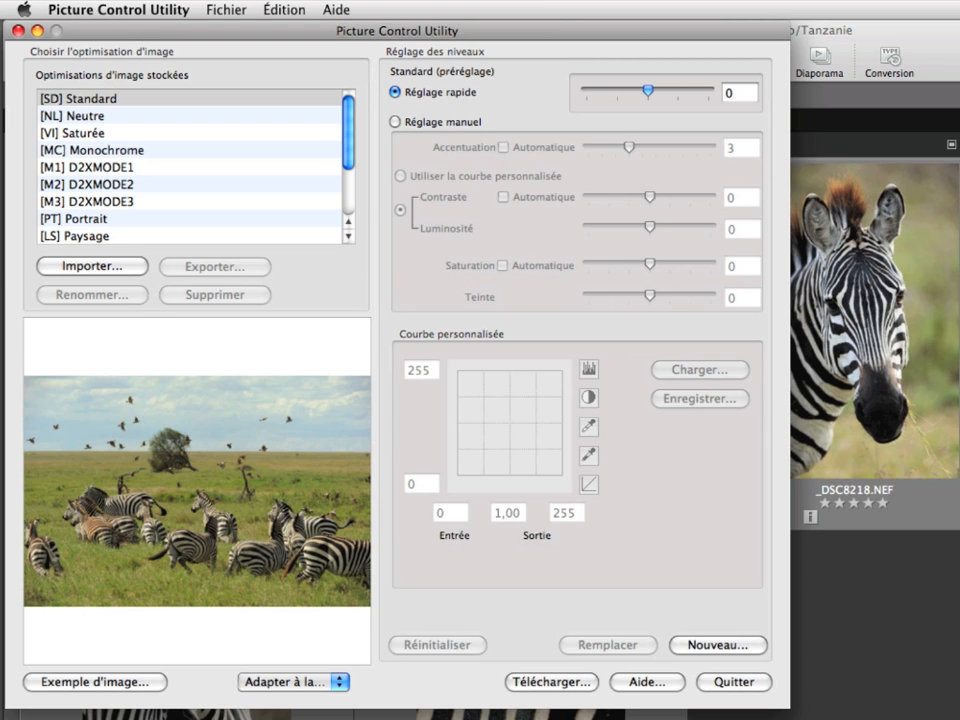
{"action": "left_click", "coordinate": [140, 150]}
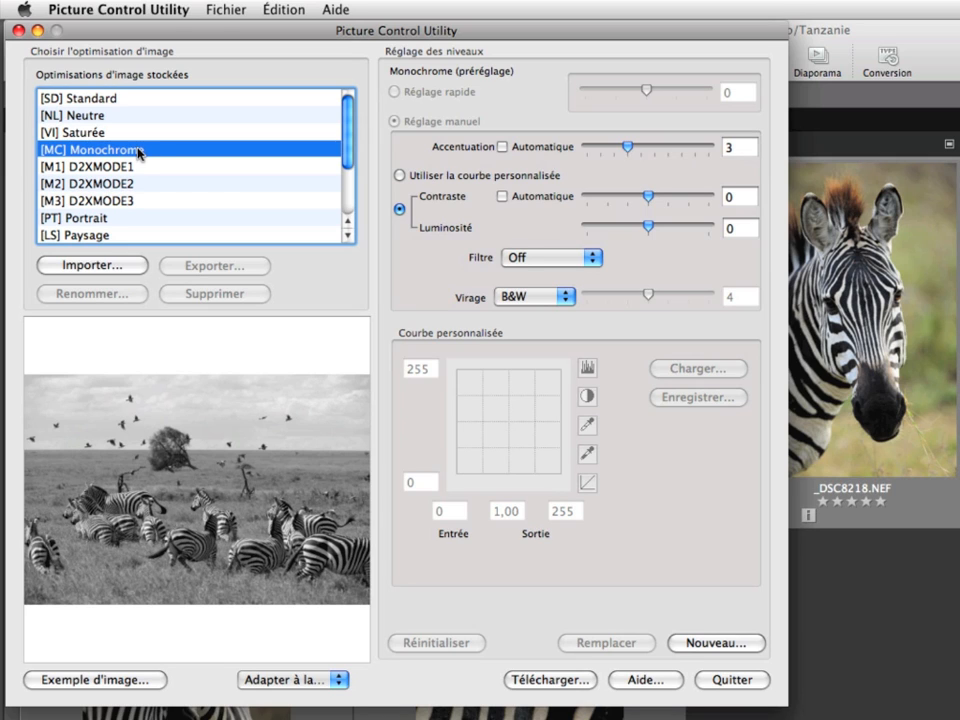
{"action": "left_click", "coordinate": [592, 260]}
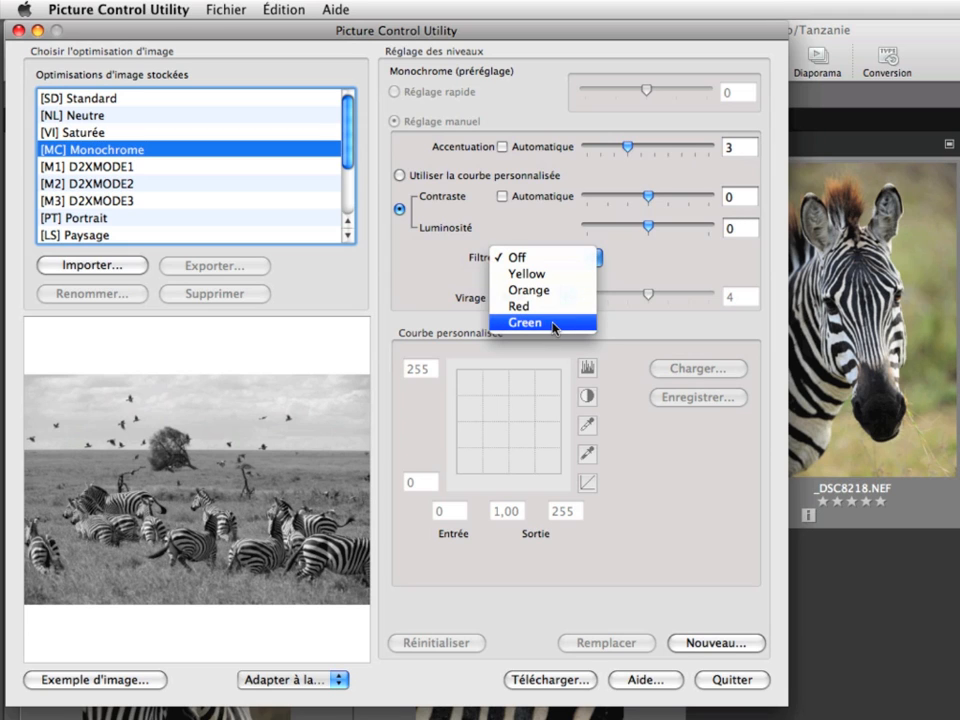
{"action": "left_click", "coordinate": [553, 324]}
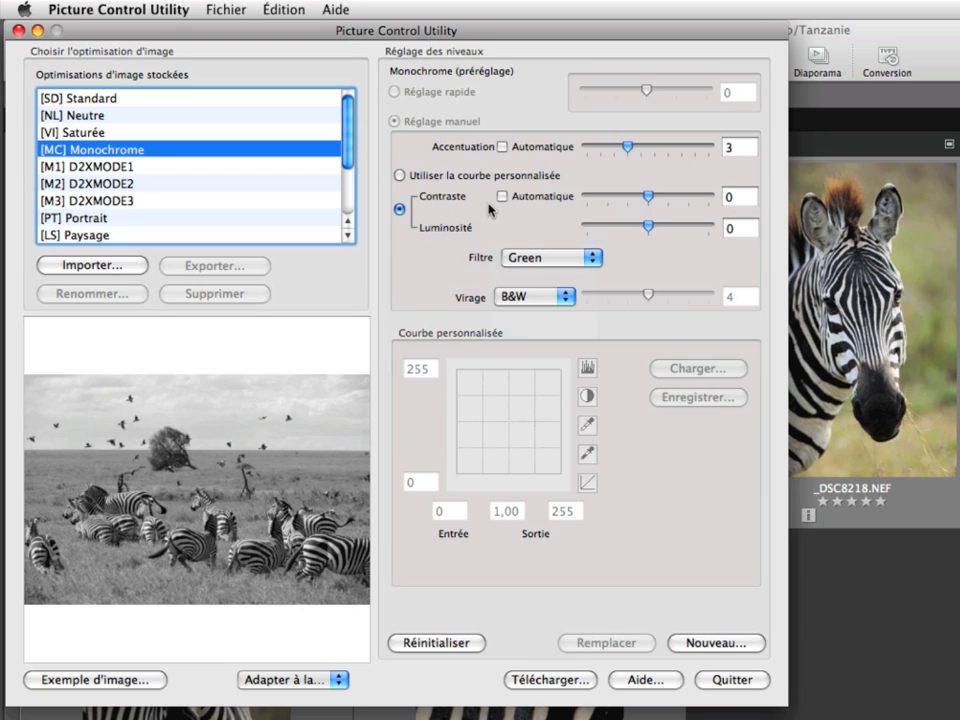
- Enable the custom curve for the Monochrome optimisation, raise its highlights and add an anchor point in the shadows
{"action": "left_click", "coordinate": [400, 177]}
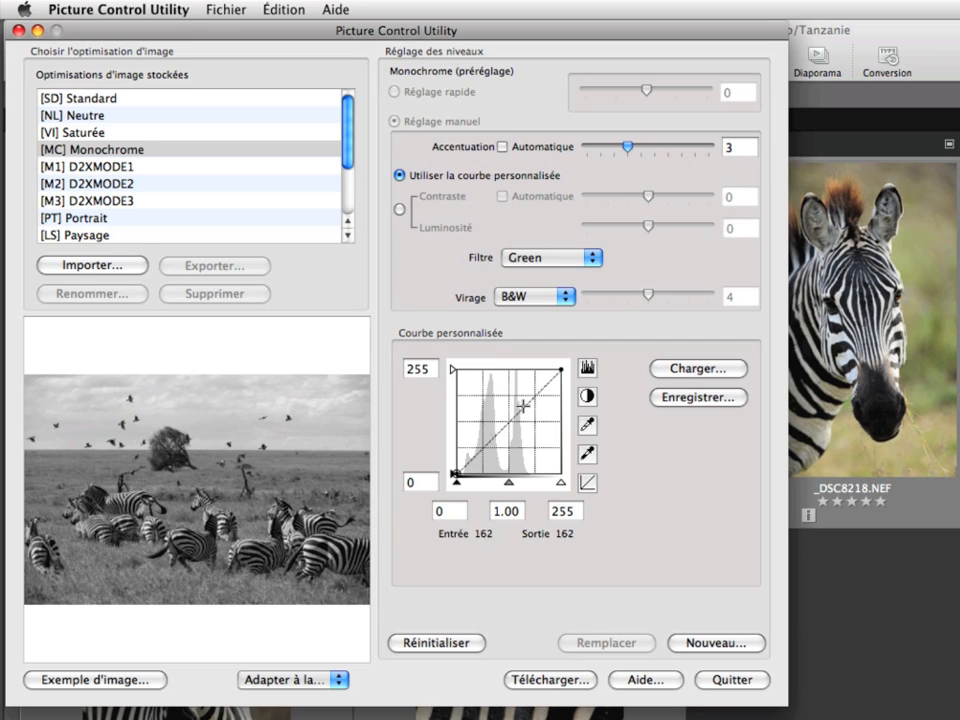
{"action": "left_click_drag", "start_coordinate": [540, 388], "coordinate": [537, 383]}
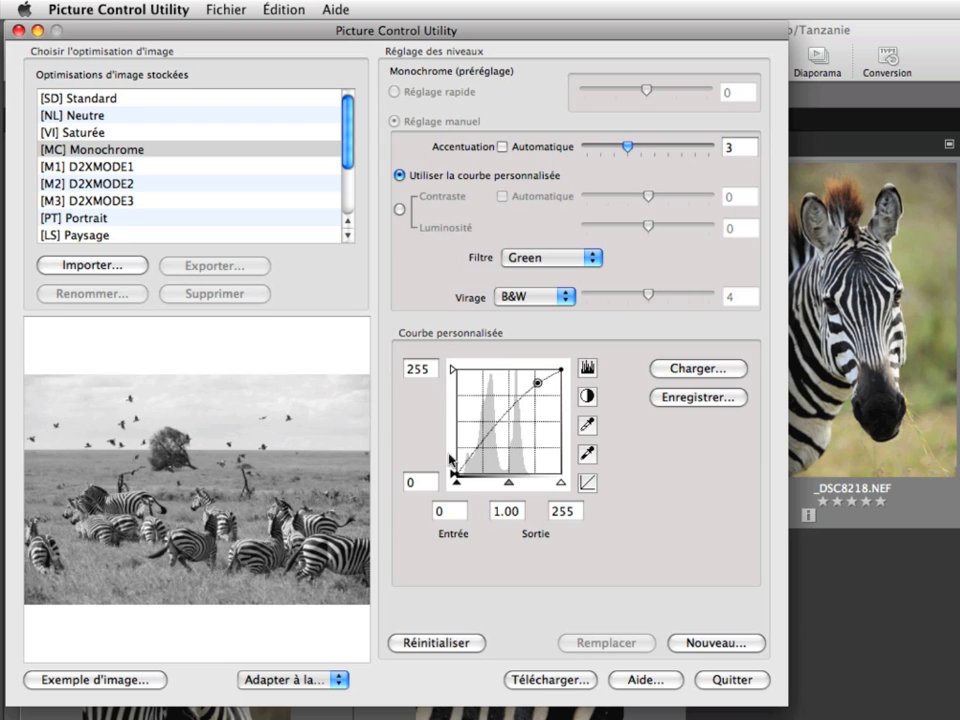
{"action": "left_click", "coordinate": [464, 465]}
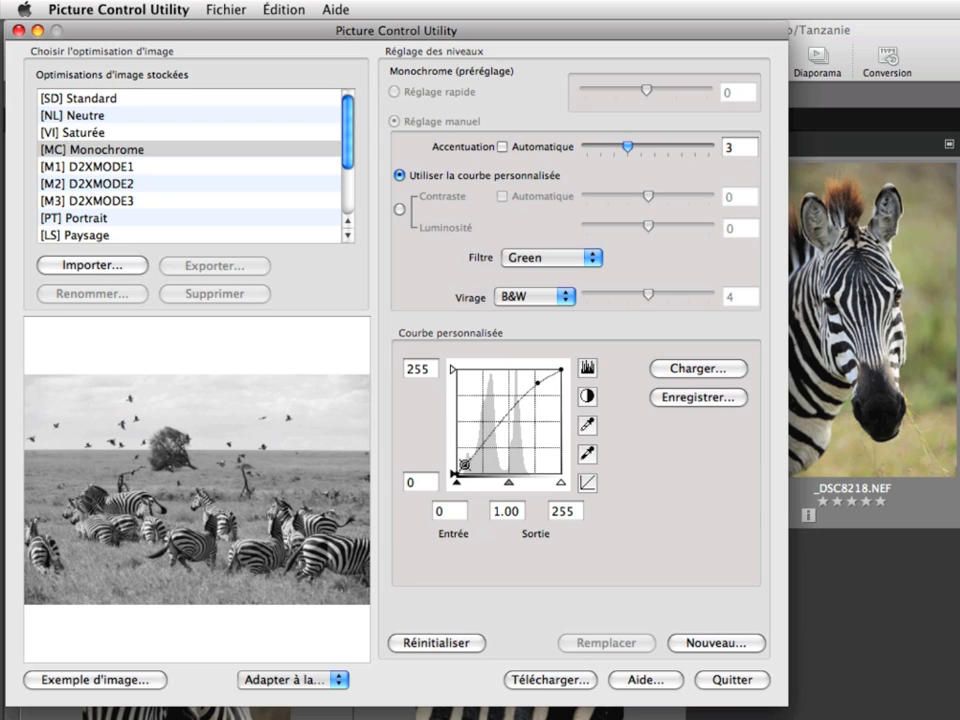
- Set the Virage to Sepia with an intensity of 3 and save the settings as a new custom control under the proposed name
{"action": "left_click", "coordinate": [568, 297]}
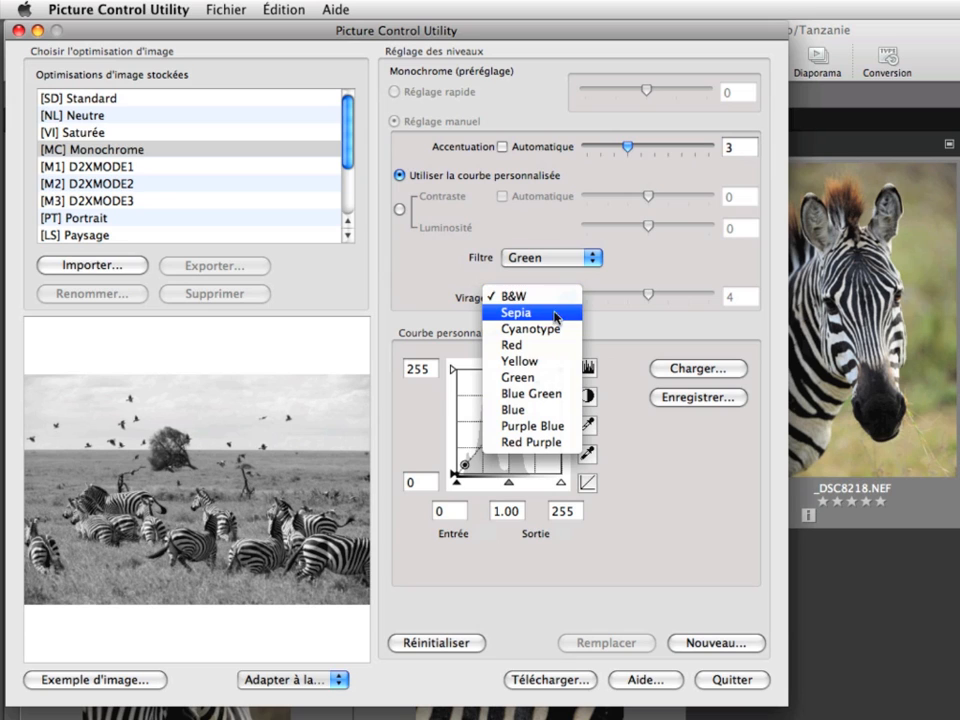
{"action": "left_click", "coordinate": [555, 315]}
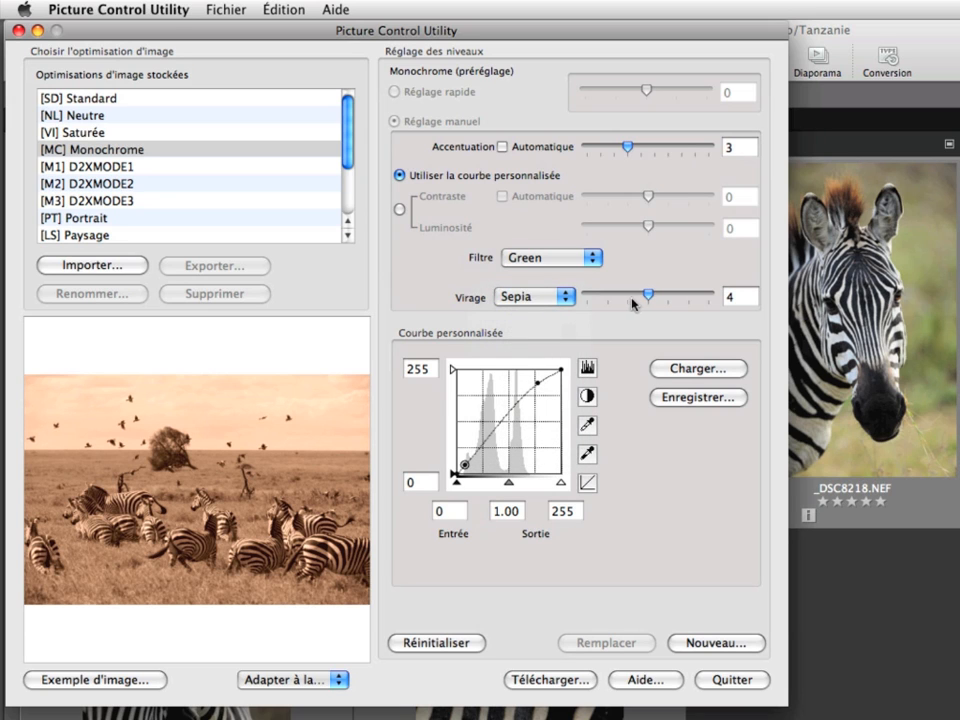
{"action": "mouse_move", "coordinate": [648, 296]}
{"action": "left_mouse_down"}
{"action": "mouse_move", "coordinate": [670, 298]}
{"action": "mouse_move", "coordinate": [648, 297]}
{"action": "left_mouse_up"}
{"action": "left_click", "coordinate": [719, 643]}
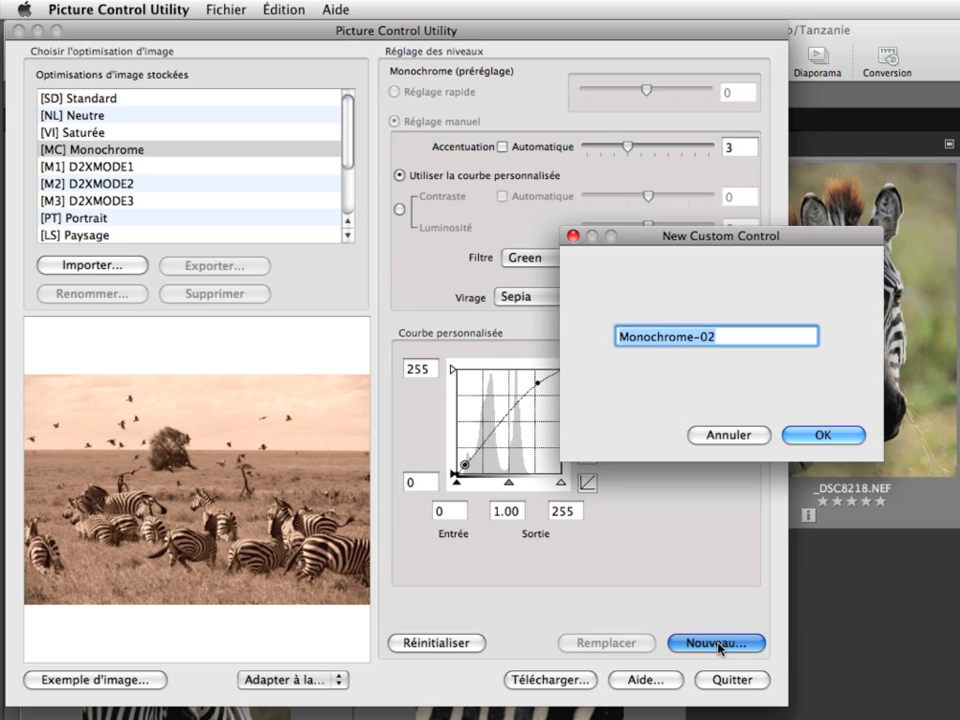
{"action": "left_click", "coordinate": [803, 437]}
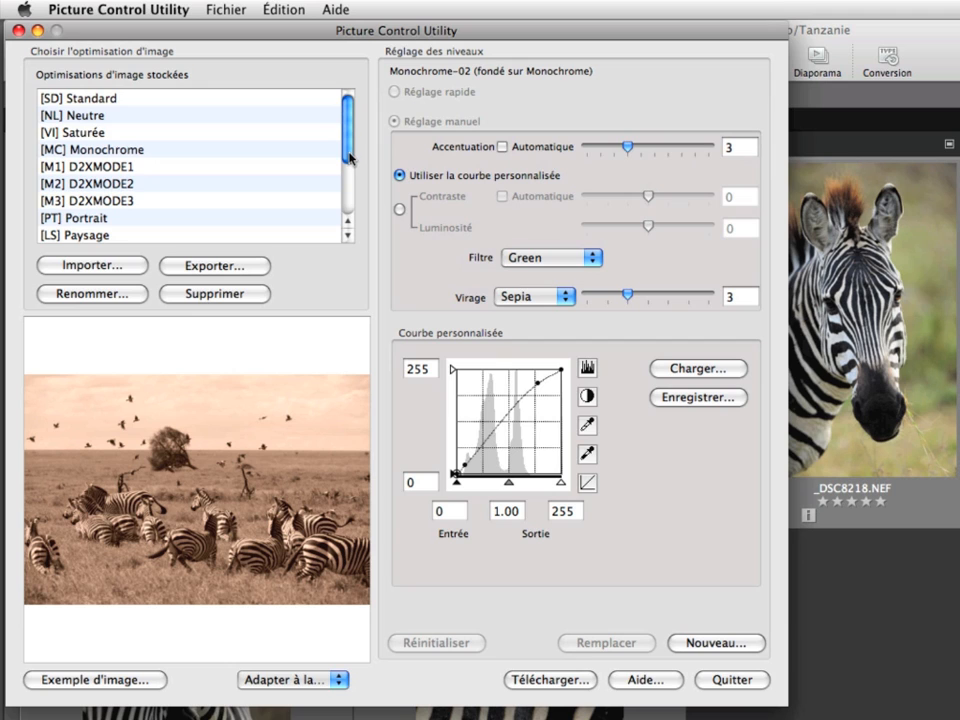
- Find and select Monochrome-02 at the end of the stored image optimisations
{"action": "scroll", "coordinate": [350, 197], "scroll_direction": "down", "scroll_amount": 5}
{"action": "scroll", "coordinate": [350, 197], "scroll_direction": "down", "scroll_amount": 1}
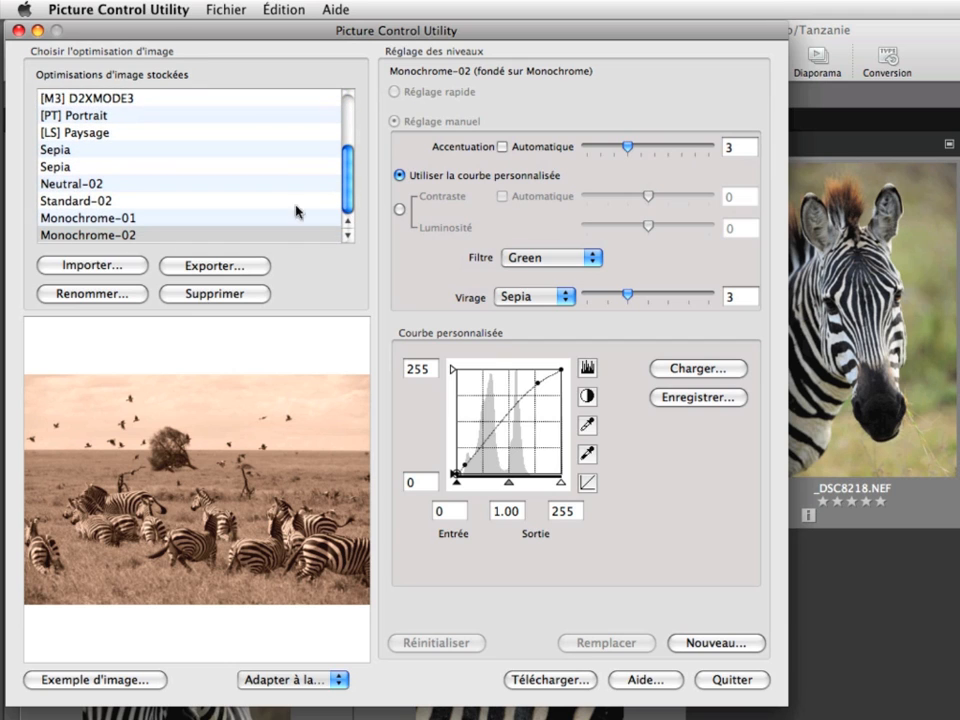
{"action": "left_click", "coordinate": [150, 240]}
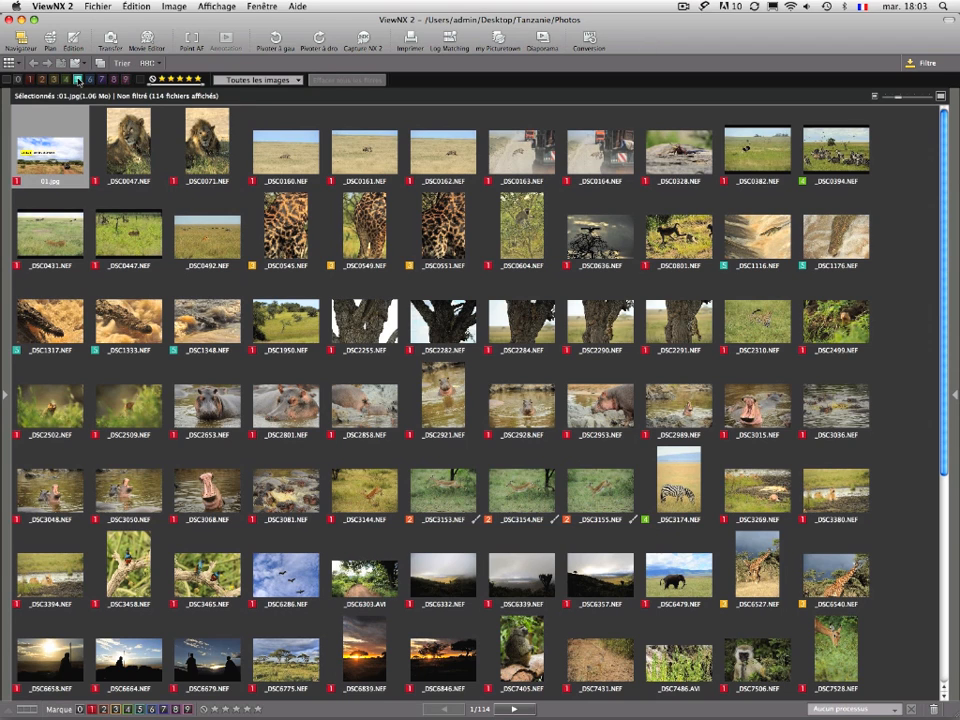
- Filter the photos by label 5, enlarge the thumbnails and select all five crocodile photos
{"action": "left_click", "coordinate": [77, 79]}
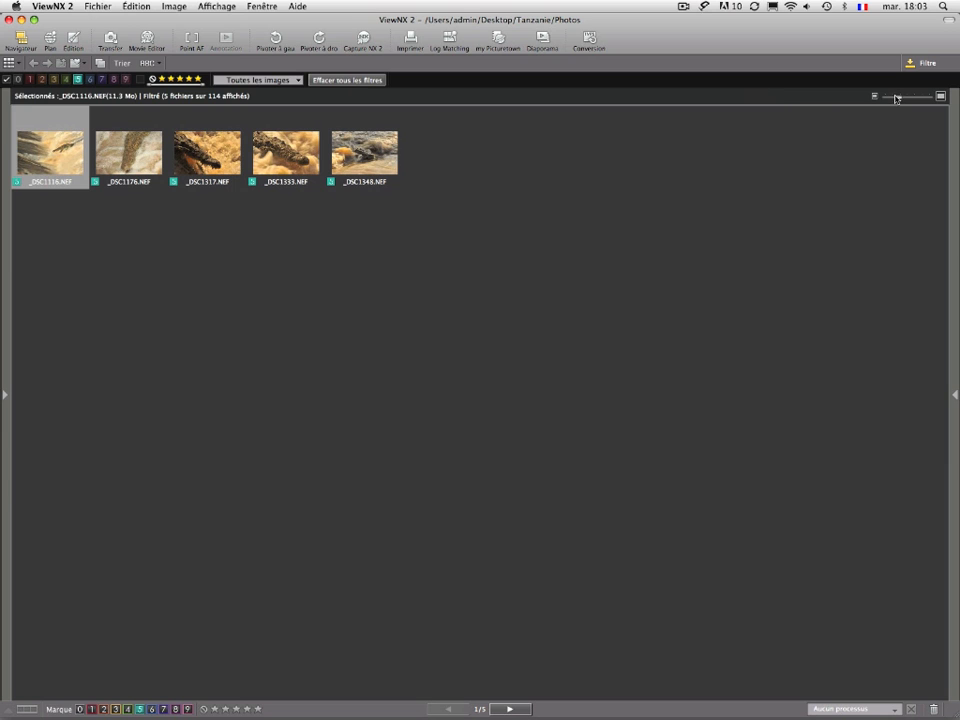
{"action": "left_click_drag", "start_coordinate": [900, 98], "coordinate": [923, 99]}
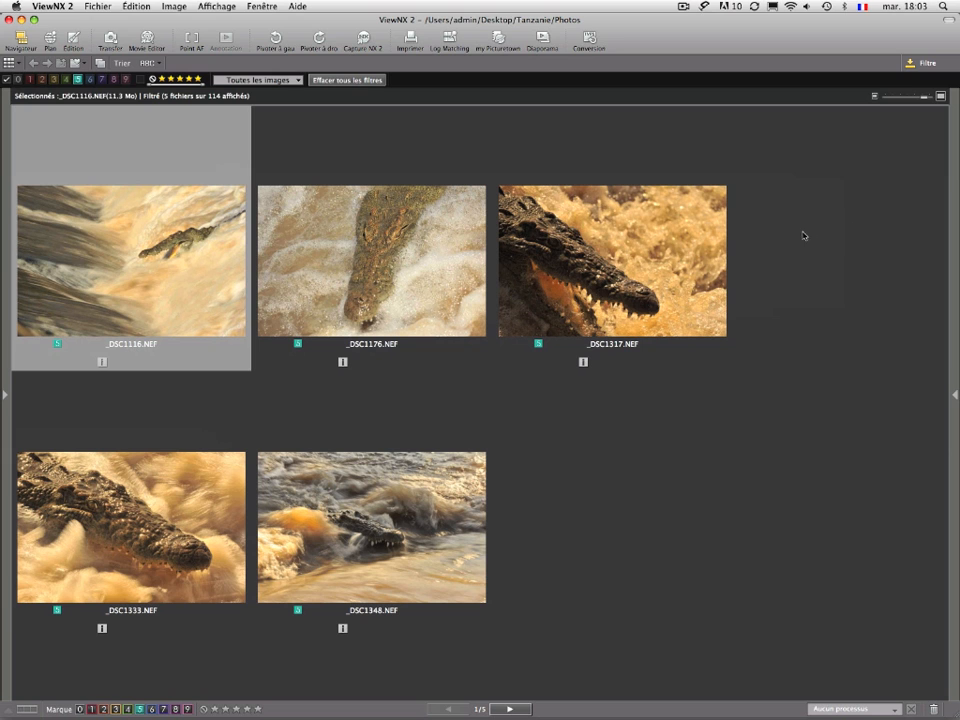
{"action": "left_click_drag", "start_coordinate": [804, 223], "coordinate": [139, 527]}
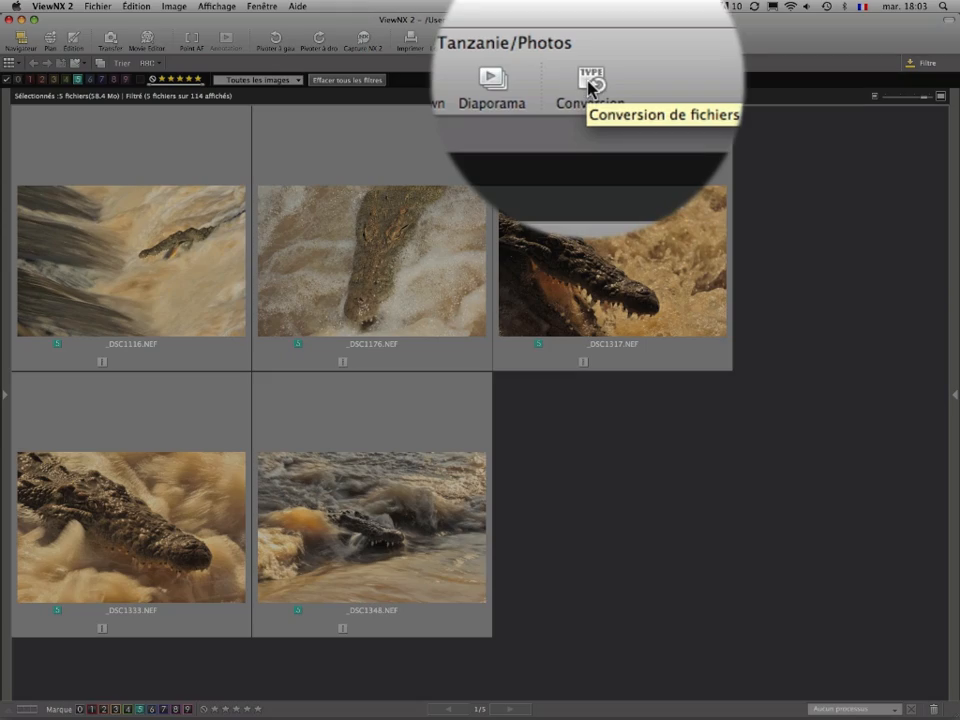
- Start a file conversion of the selected crocodile photos, keeping the JPEG format and setting the quality to Bon taux de compression
{"action": "left_click", "coordinate": [589, 41]}
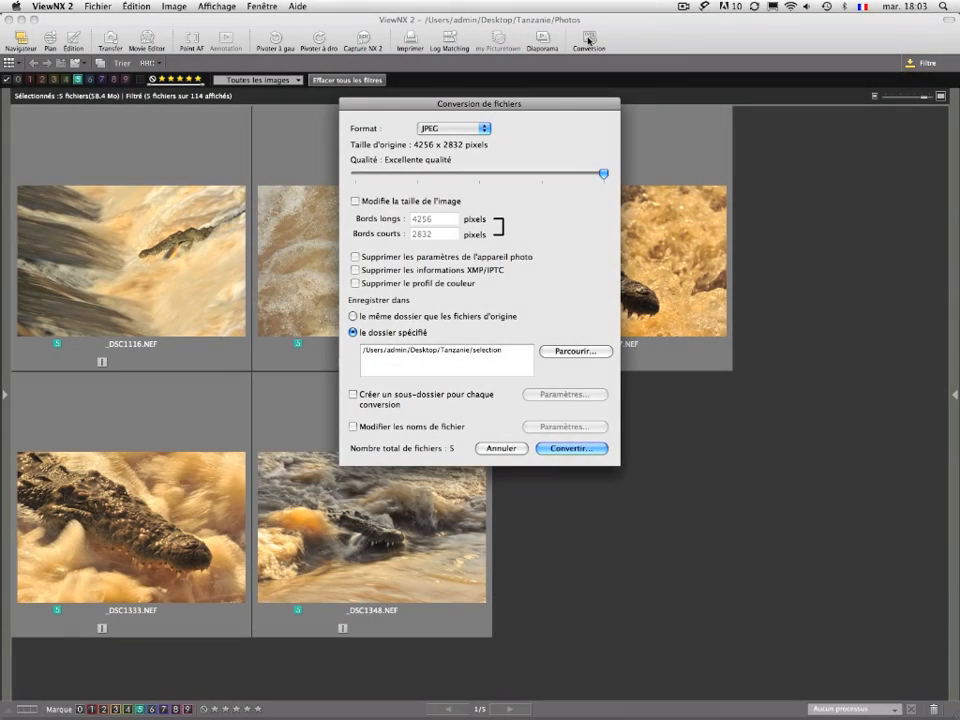
{"action": "left_click", "coordinate": [486, 112]}
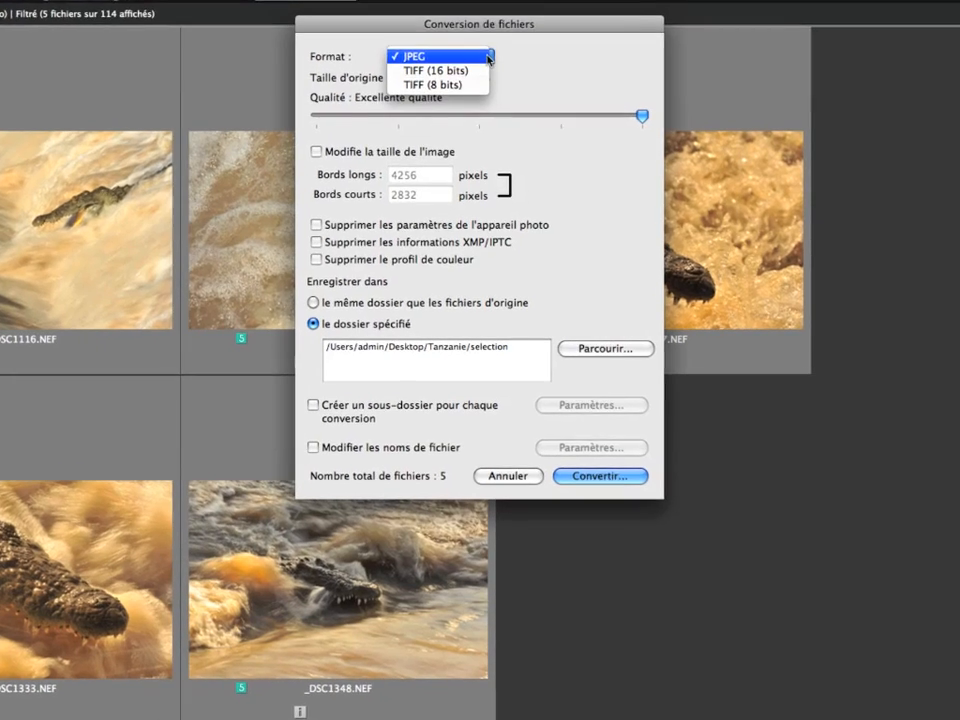
{"action": "left_click", "coordinate": [488, 67]}
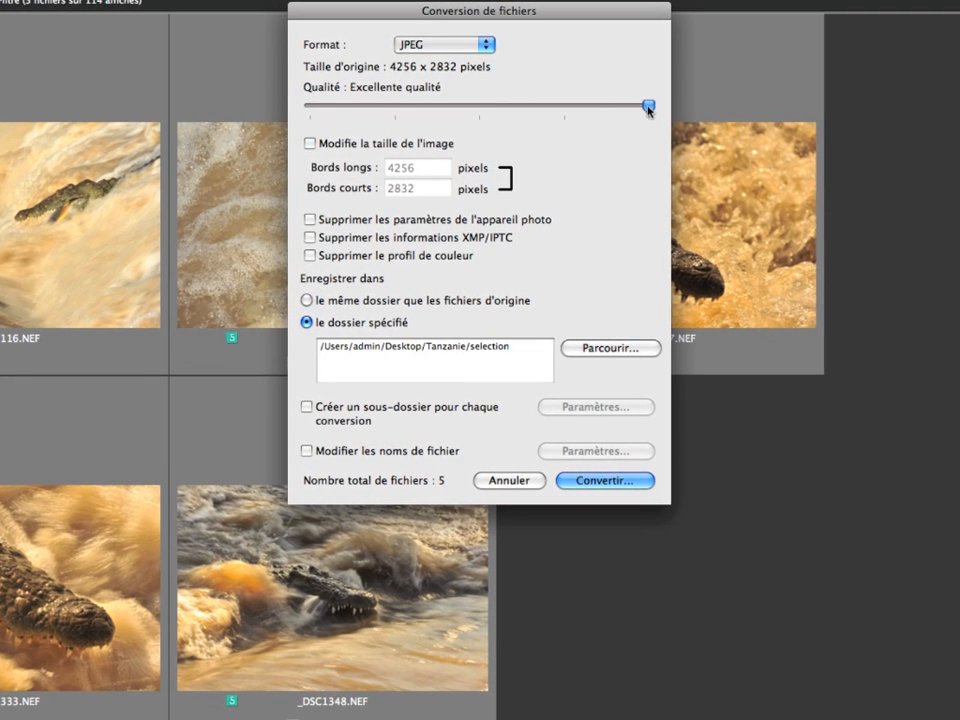
{"action": "left_click_drag", "start_coordinate": [649, 105], "coordinate": [425, 107]}
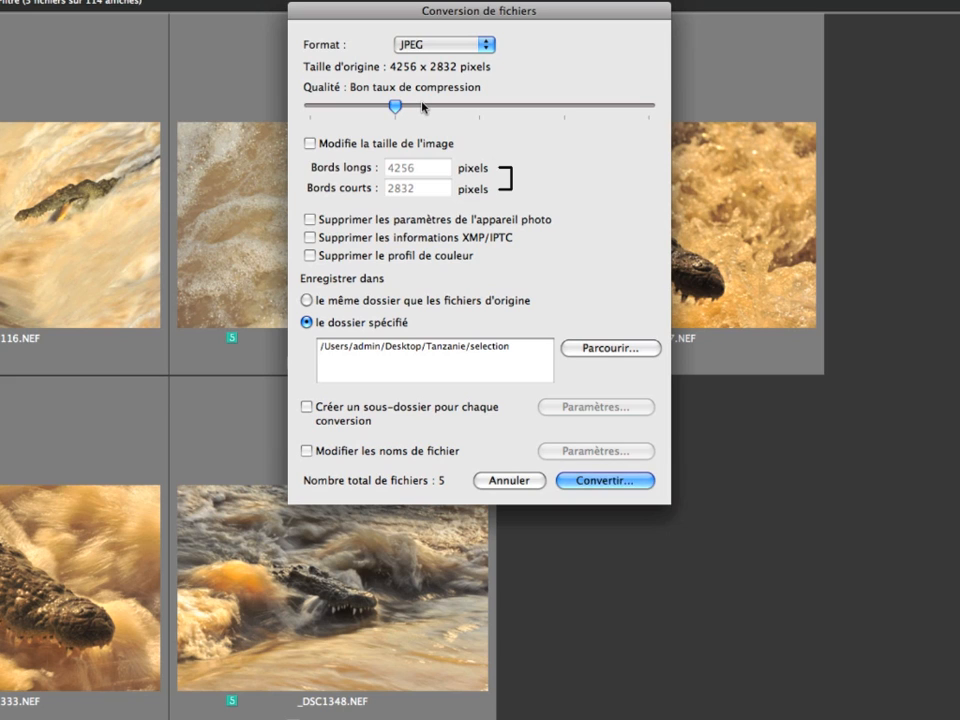
- Enable image resizing for the conversion and set the long edge (Bords longs) to 300 pixels
{"action": "left_click", "coordinate": [310, 145]}
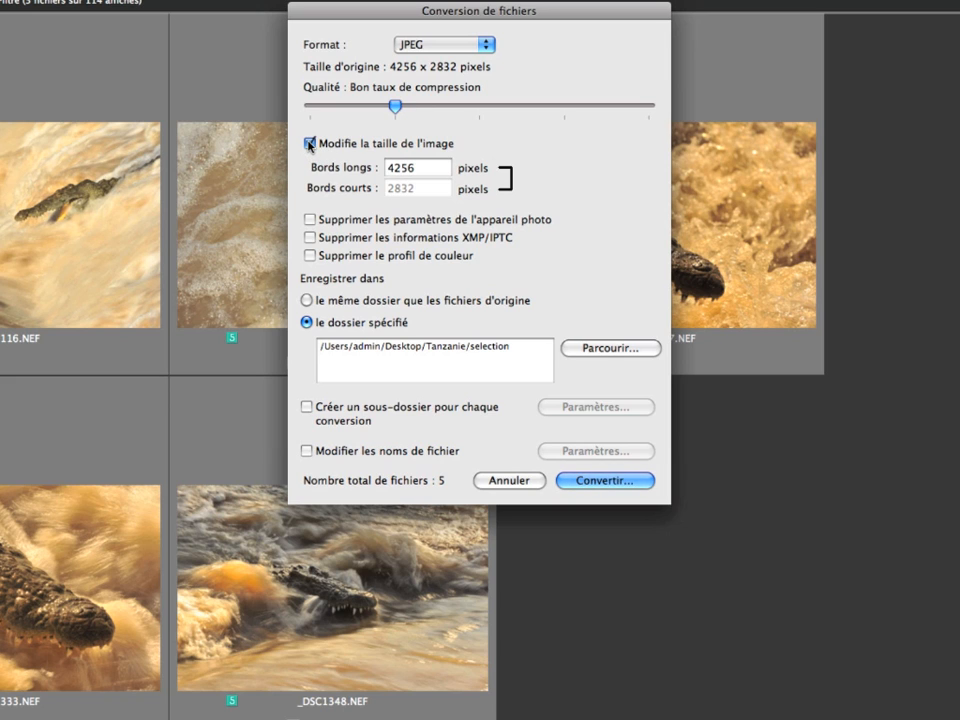
{"action": "left_click_drag", "start_coordinate": [421, 172], "coordinate": [383, 171]}
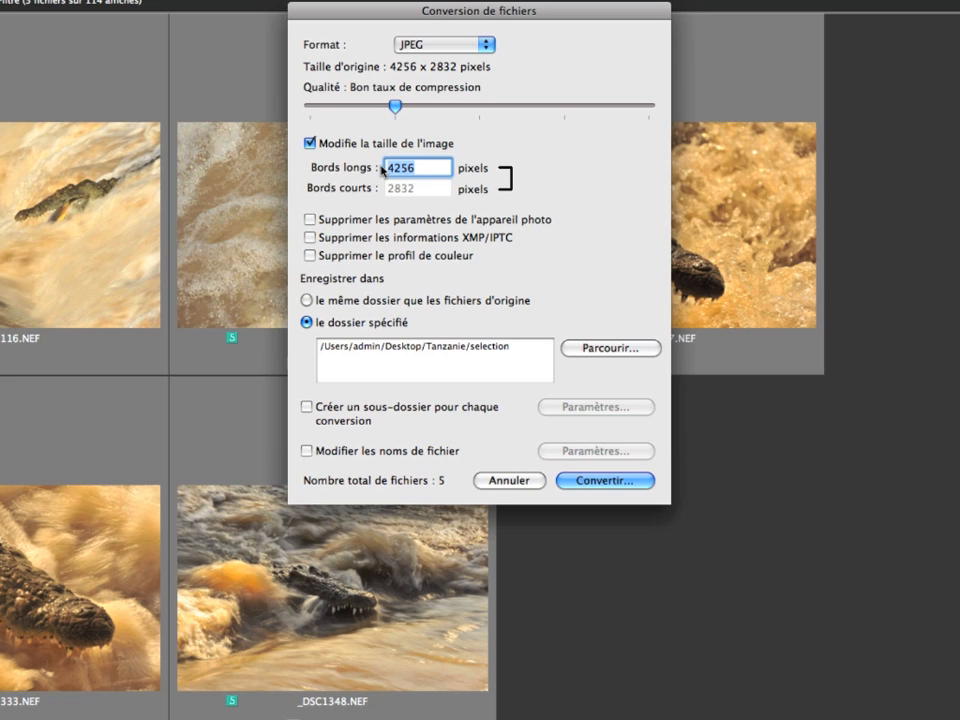
{"action": "type", "text": "300"}
- Choose to remove the camera settings, XMP/IPTC information and colour profile, and convert the files
{"action": "left_click", "coordinate": [310, 220]}
{"action": "left_click", "coordinate": [310, 238]}
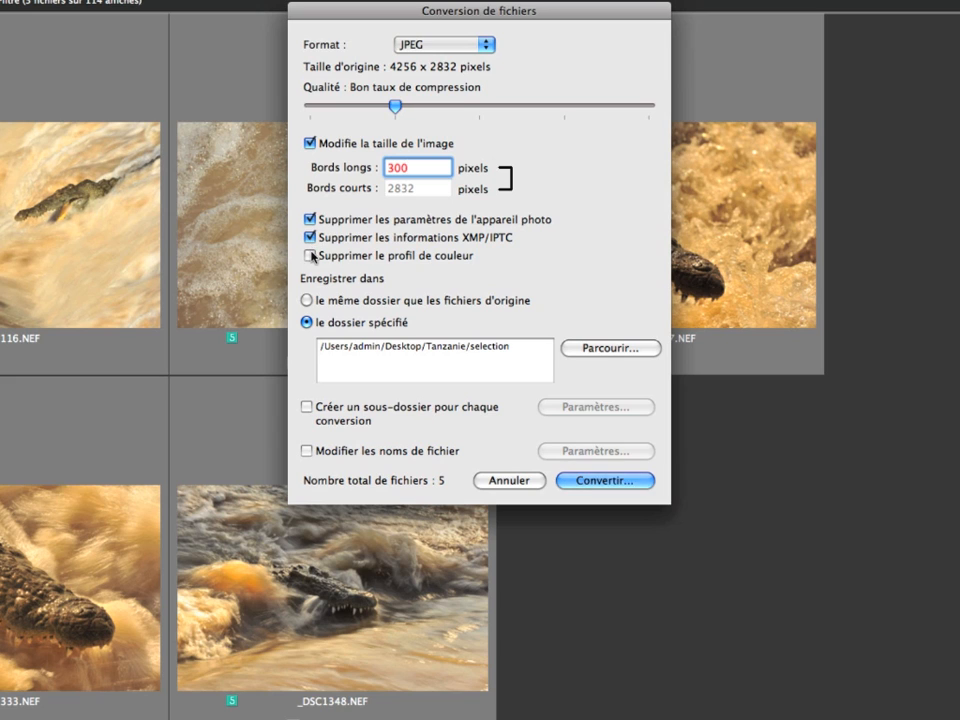
{"action": "left_click", "coordinate": [310, 256]}
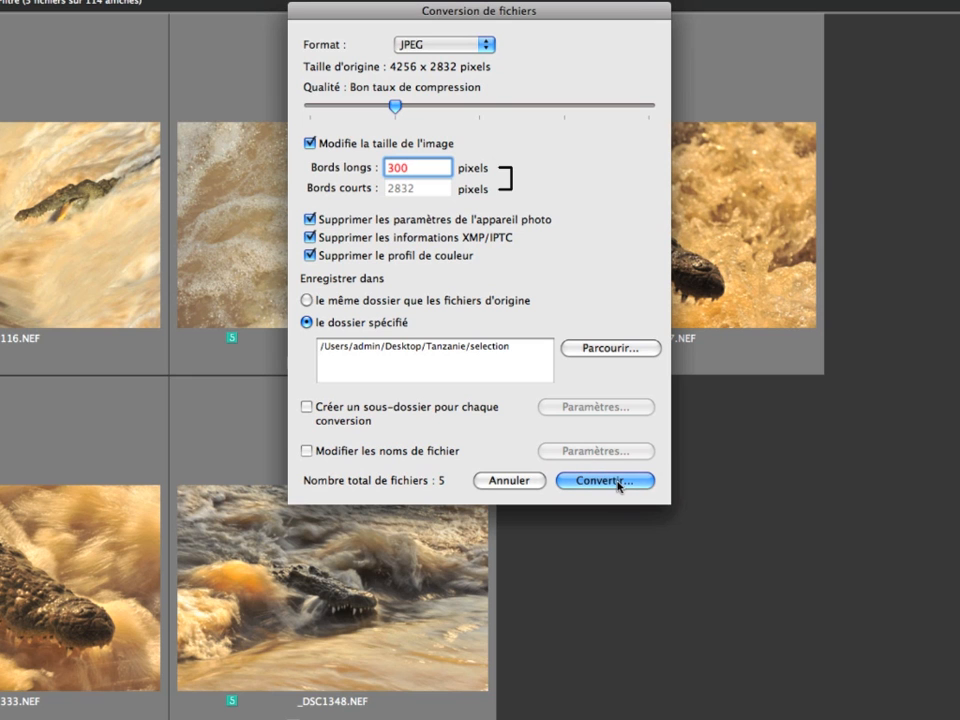
{"action": "left_click", "coordinate": [618, 485]}
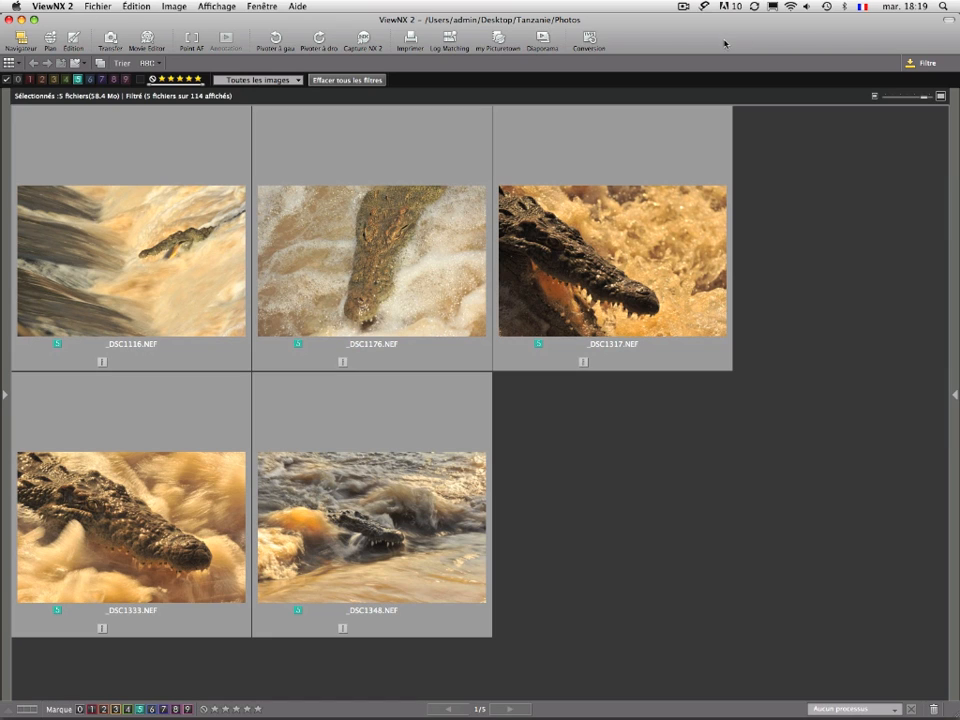
- Choose the my Picturetown Partager option for the five selected crocodile photos
{"action": "left_click", "coordinate": [499, 40]}
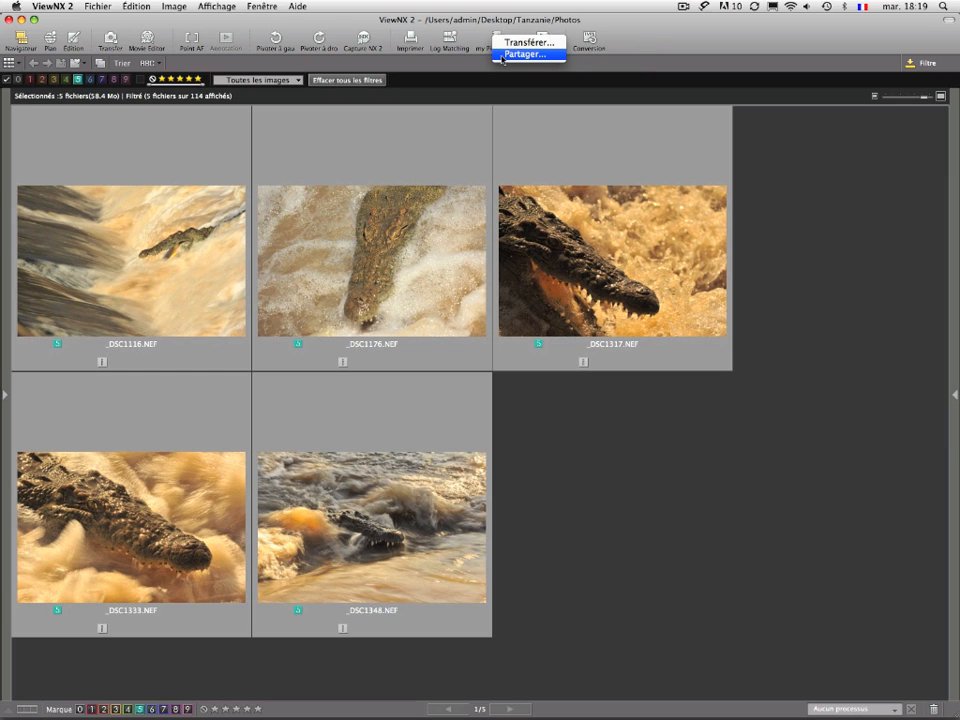
{"action": "left_click", "coordinate": [503, 55]}
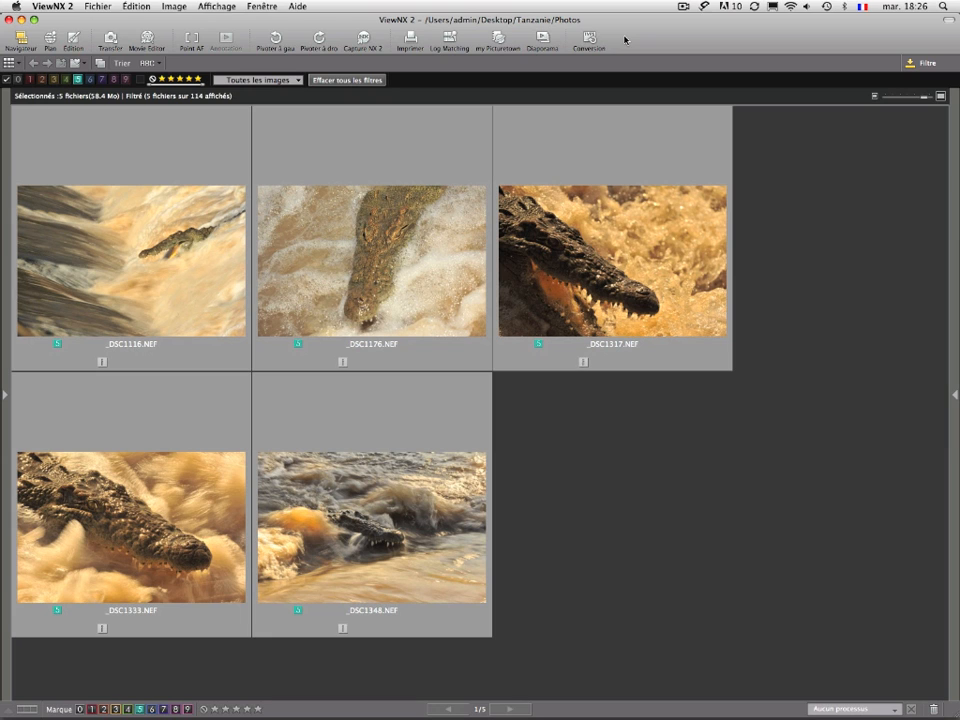
- Open the print settings for the five crocodile photos, scale the full-page photo to 93 %, and change the print type to Index
{"action": "left_click", "coordinate": [410, 40]}
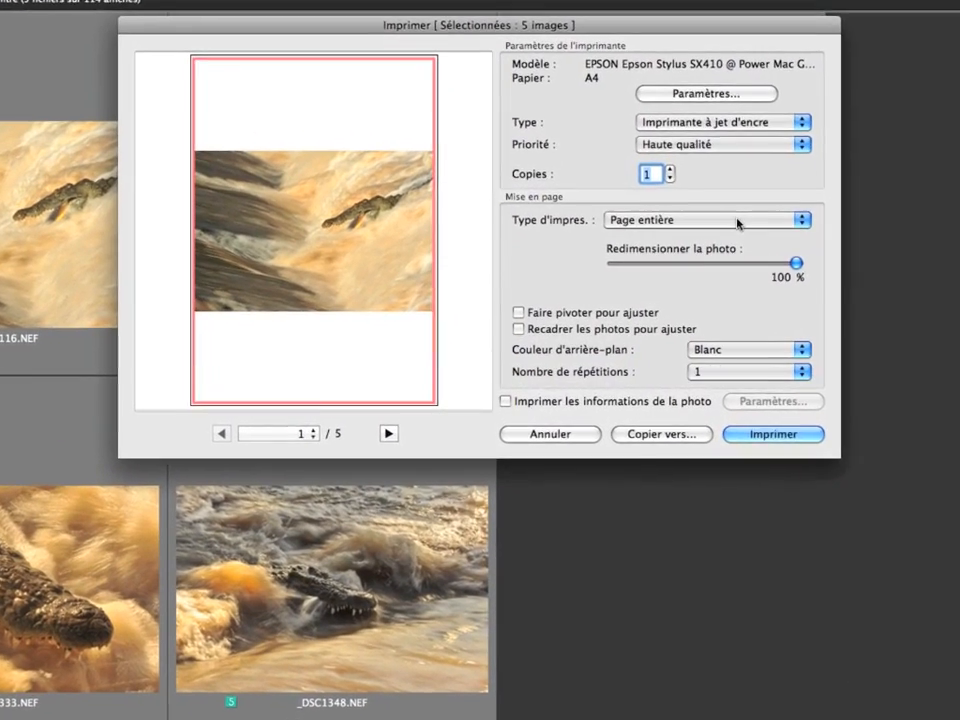
{"action": "left_click_drag", "start_coordinate": [796, 263], "coordinate": [746, 270]}
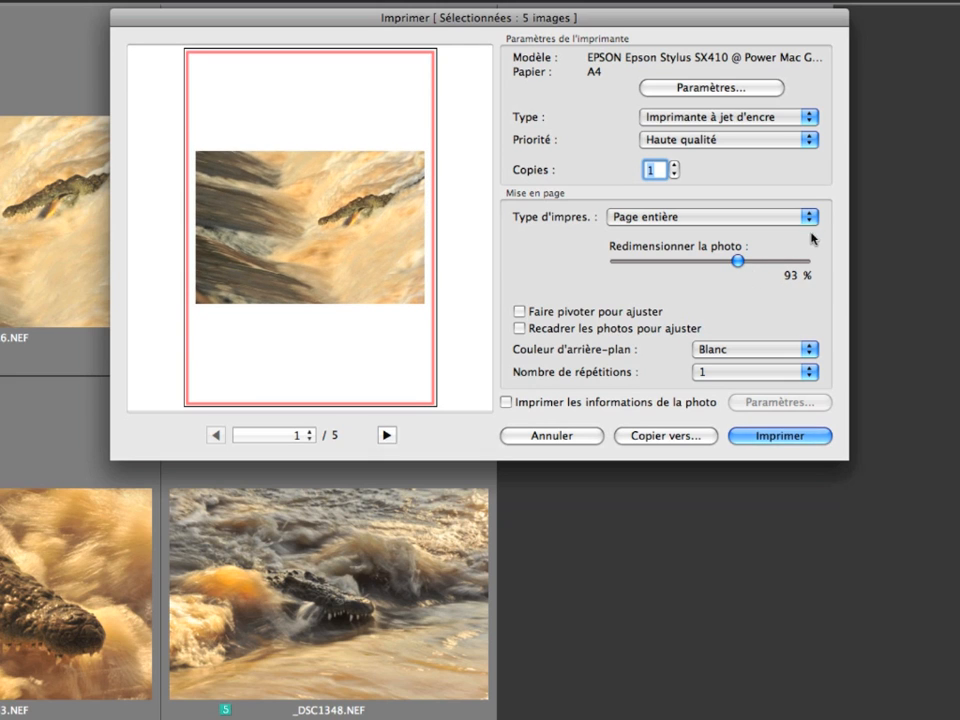
{"action": "left_click", "coordinate": [808, 216]}
{"action": "left_click", "coordinate": [779, 232]}
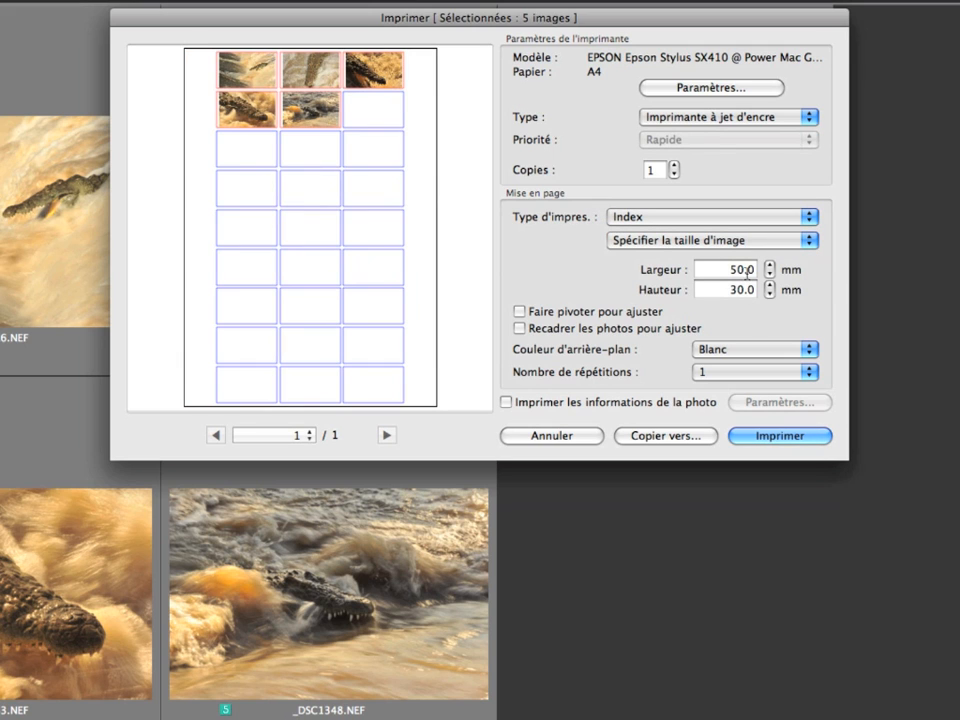
- Switch the index print to a predefined layout (Utiliser un format prédéfini) and try several grids, ending with 5x5
{"action": "left_click", "coordinate": [811, 242]}
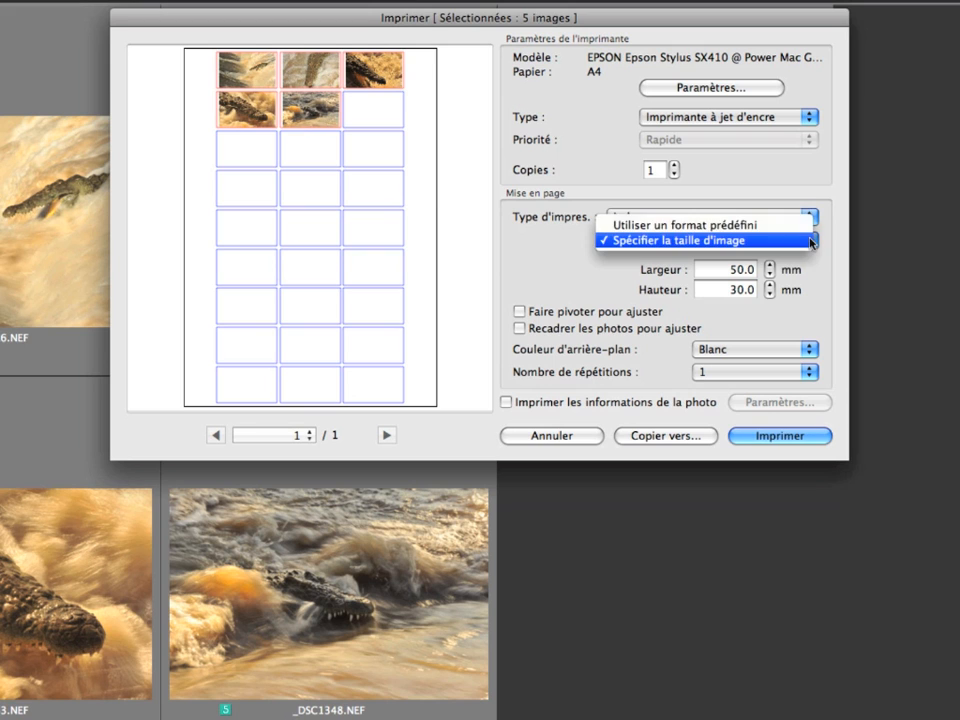
{"action": "left_click", "coordinate": [799, 231]}
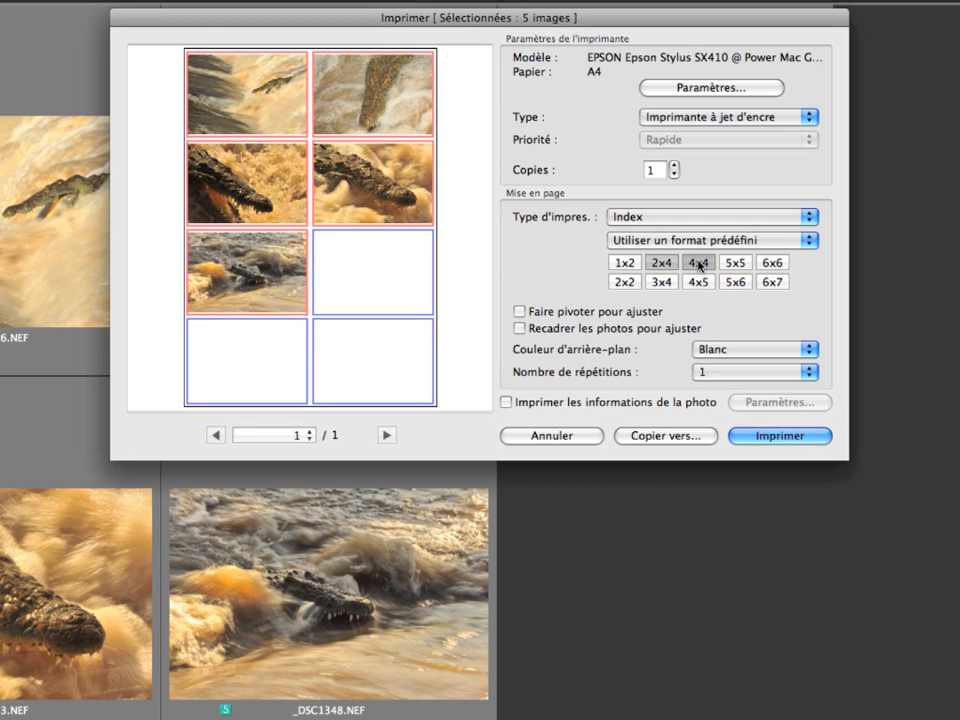
{"action": "left_click", "coordinate": [698, 264]}
{"action": "left_click", "coordinate": [706, 284]}
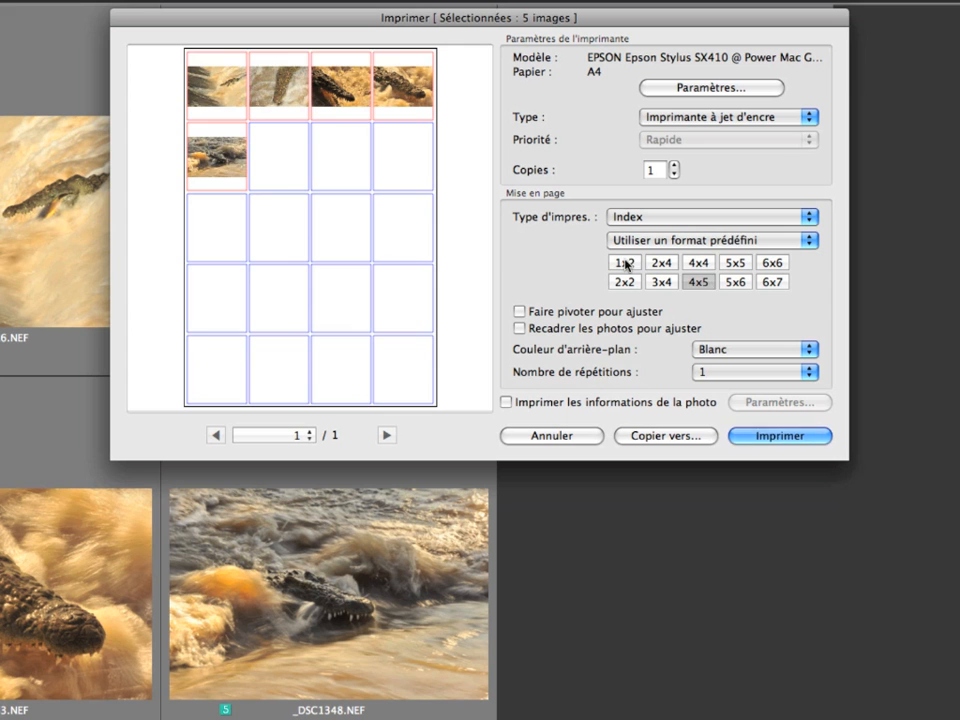
{"action": "left_click", "coordinate": [625, 262]}
{"action": "left_click", "coordinate": [736, 262]}
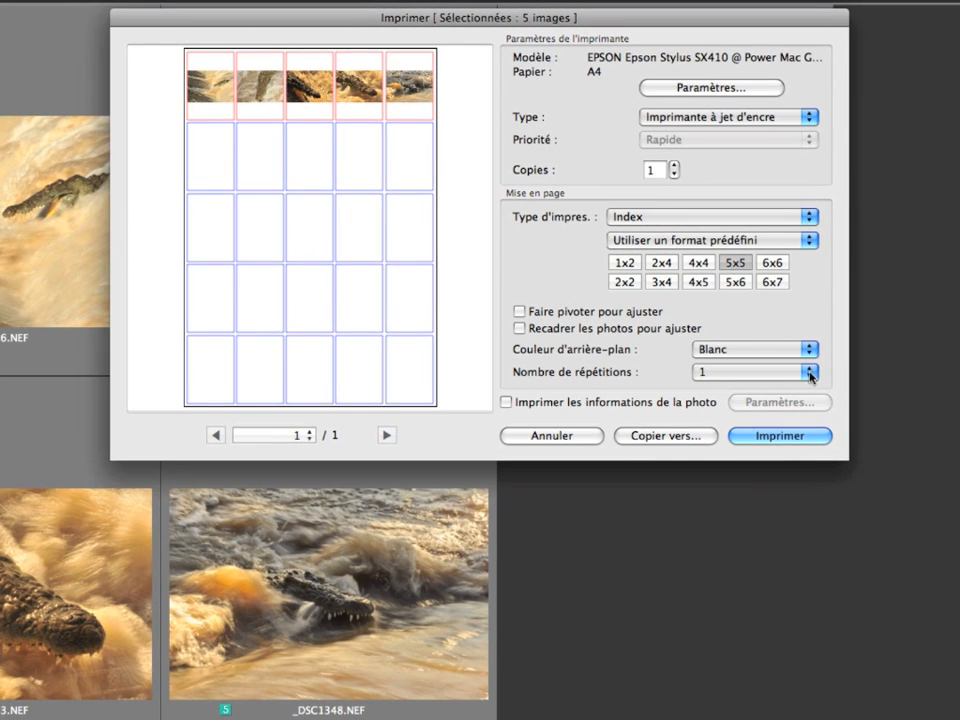
- Set the number of repetitions per photo to 3, and change it to 5 to fill the 5x5 index page
{"action": "left_click", "coordinate": [810, 372]}
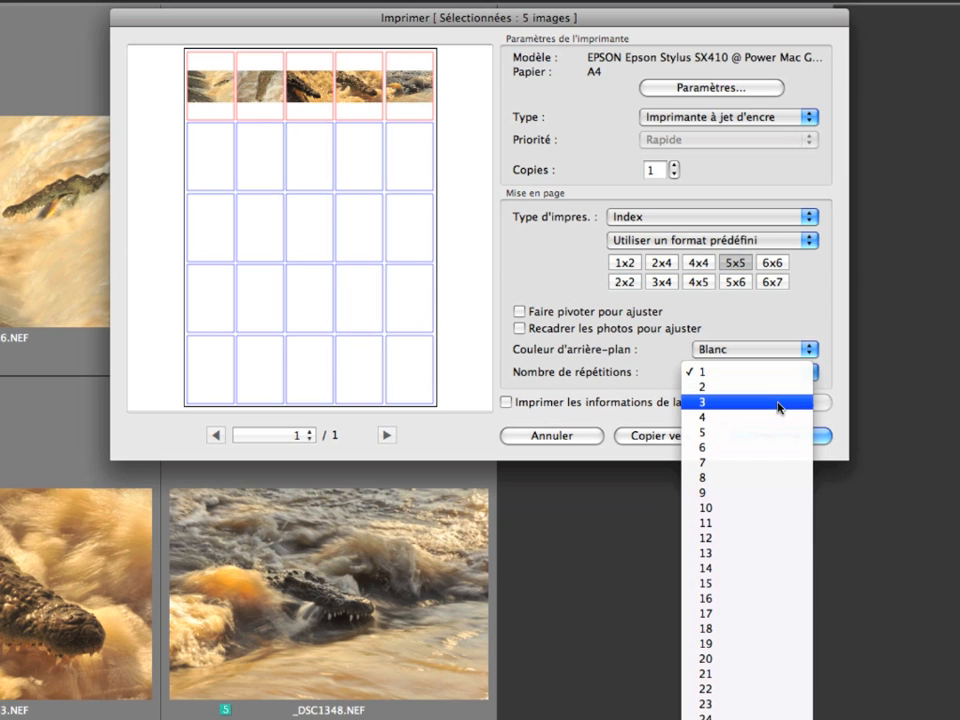
{"action": "left_click", "coordinate": [779, 404]}
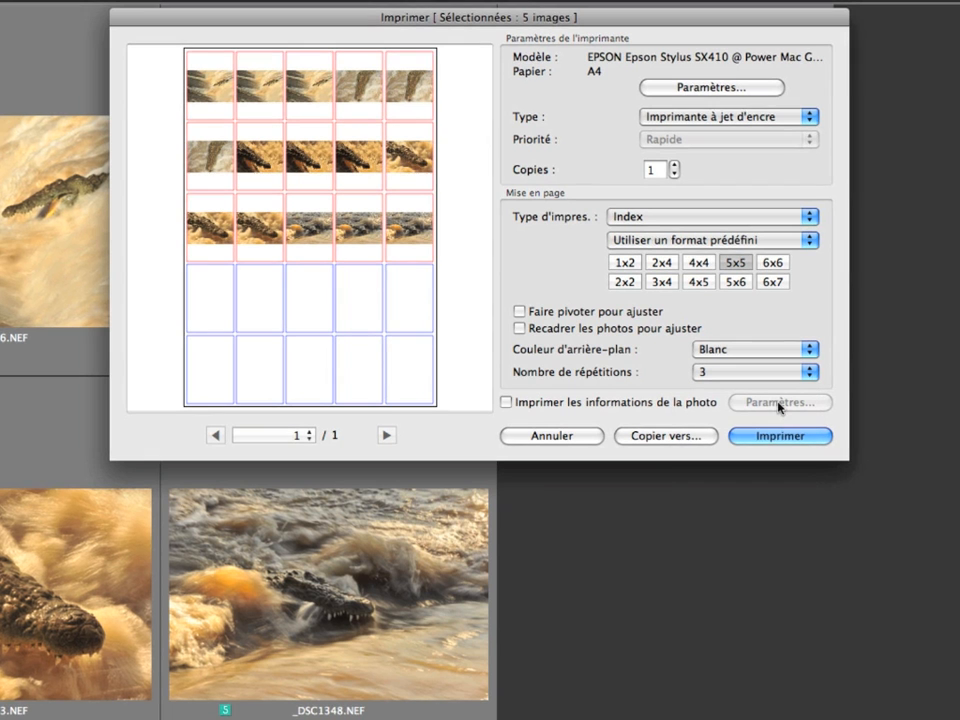
{"action": "left_click", "coordinate": [809, 372]}
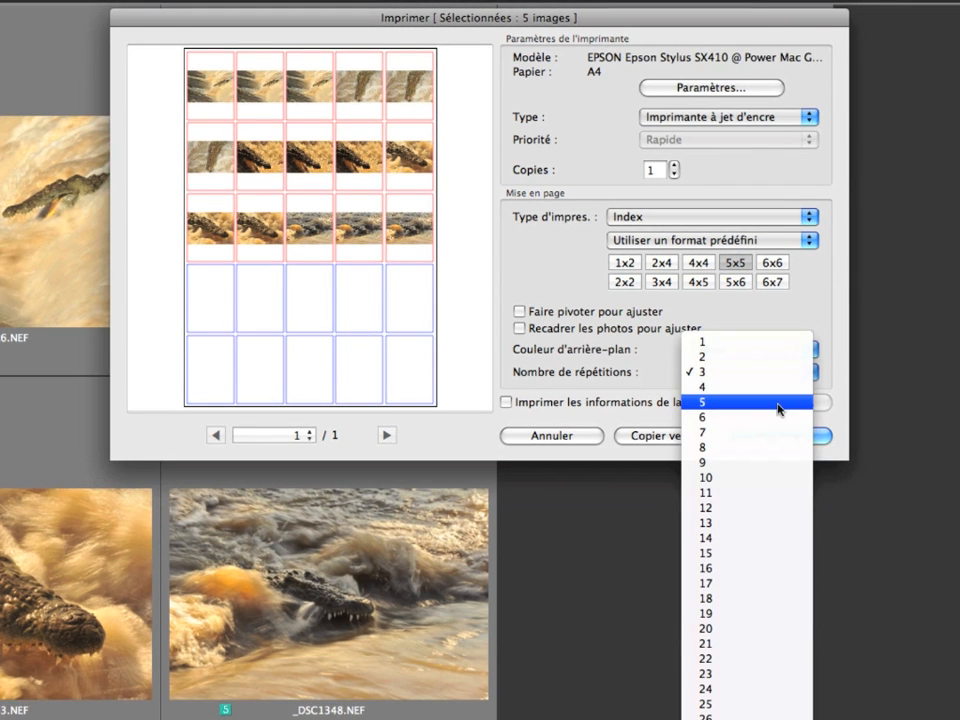
{"action": "left_click", "coordinate": [779, 404]}
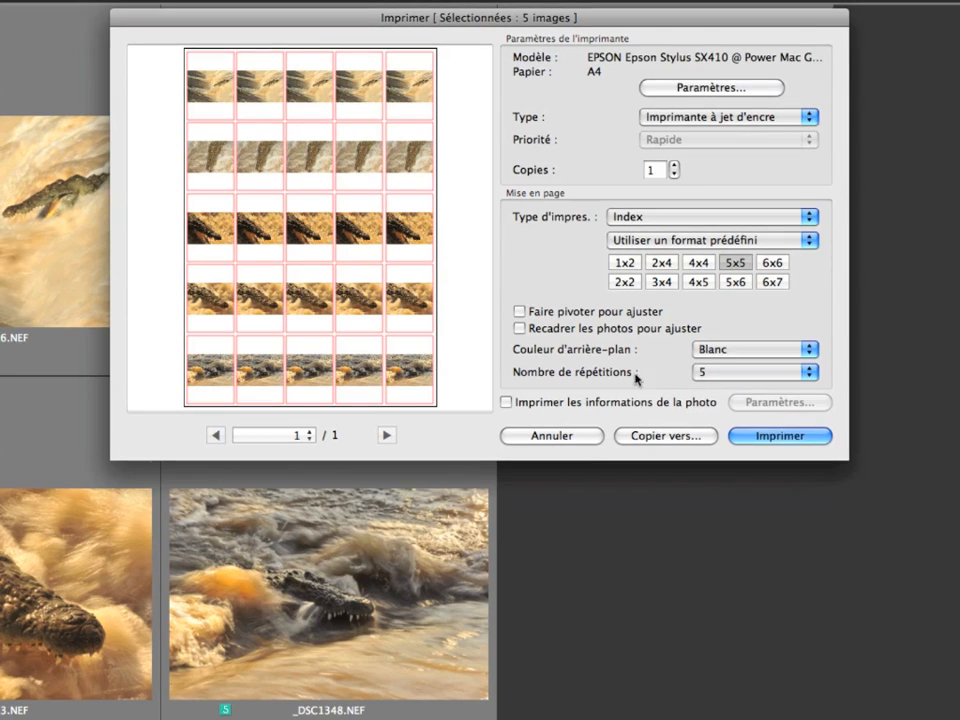
- Enable printing of the photo information and review its date/time, metadata, and header and footer settings before accepting them
{"action": "left_click", "coordinate": [506, 403]}
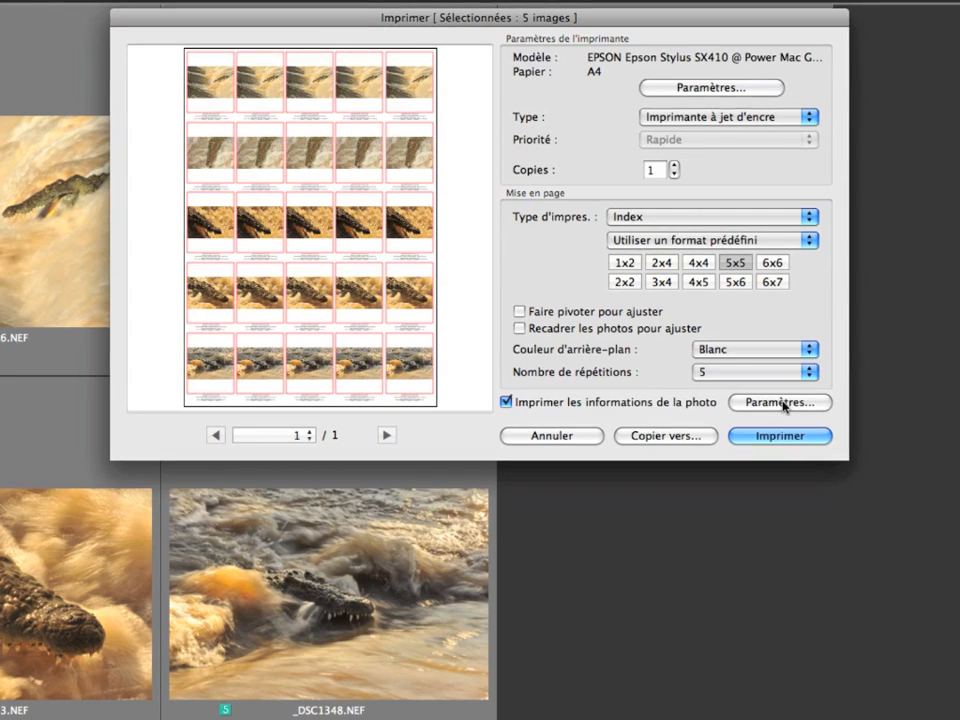
{"action": "left_click", "coordinate": [783, 403]}
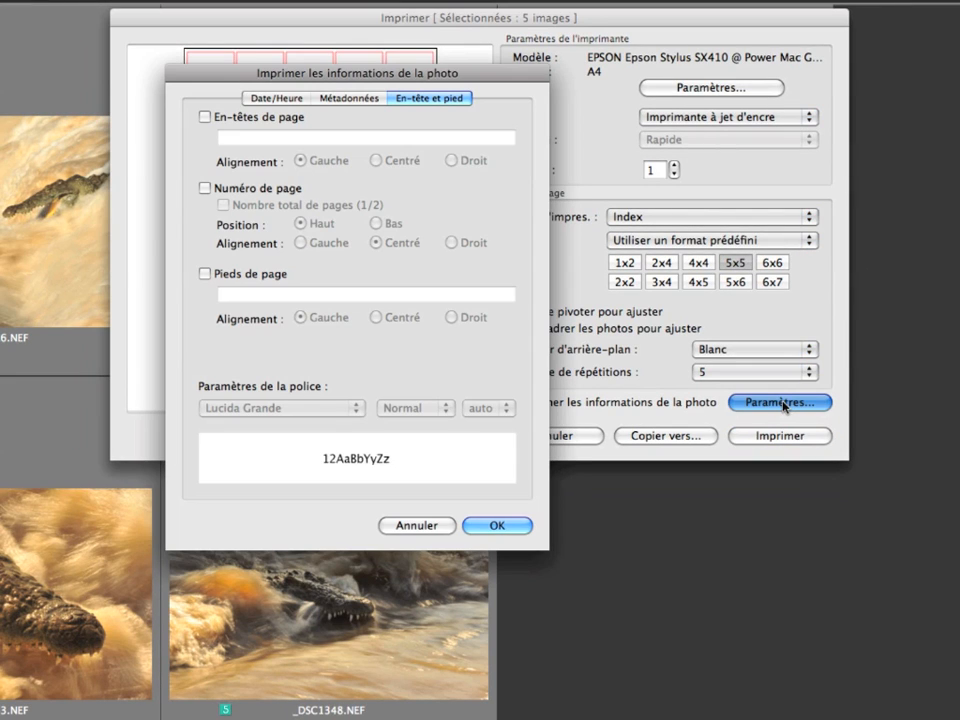
{"action": "left_click", "coordinate": [273, 101]}
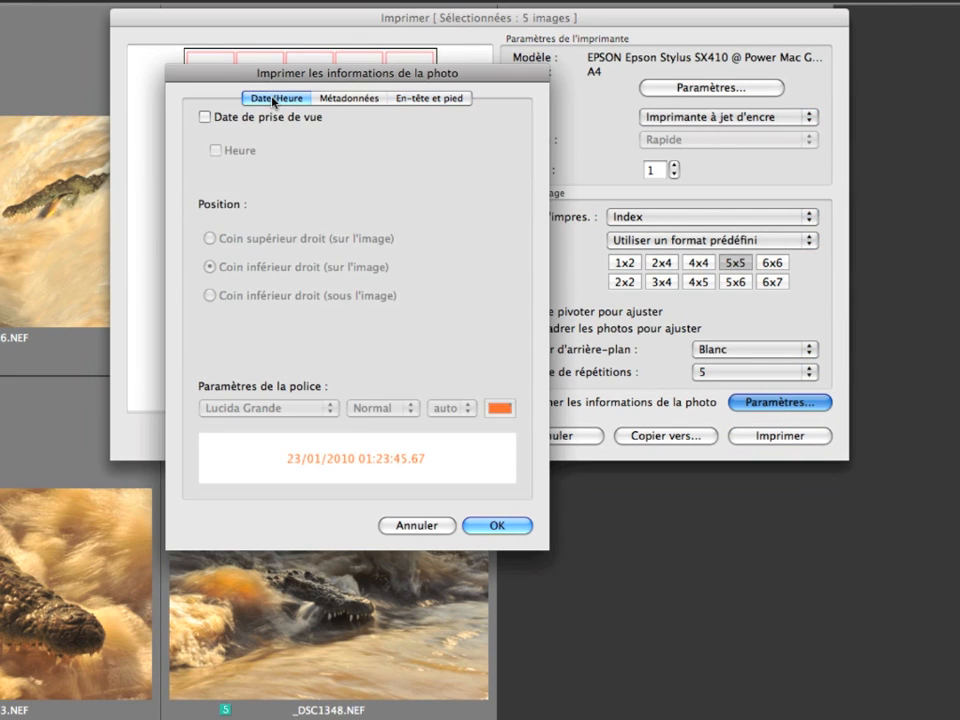
{"action": "left_click", "coordinate": [358, 99]}
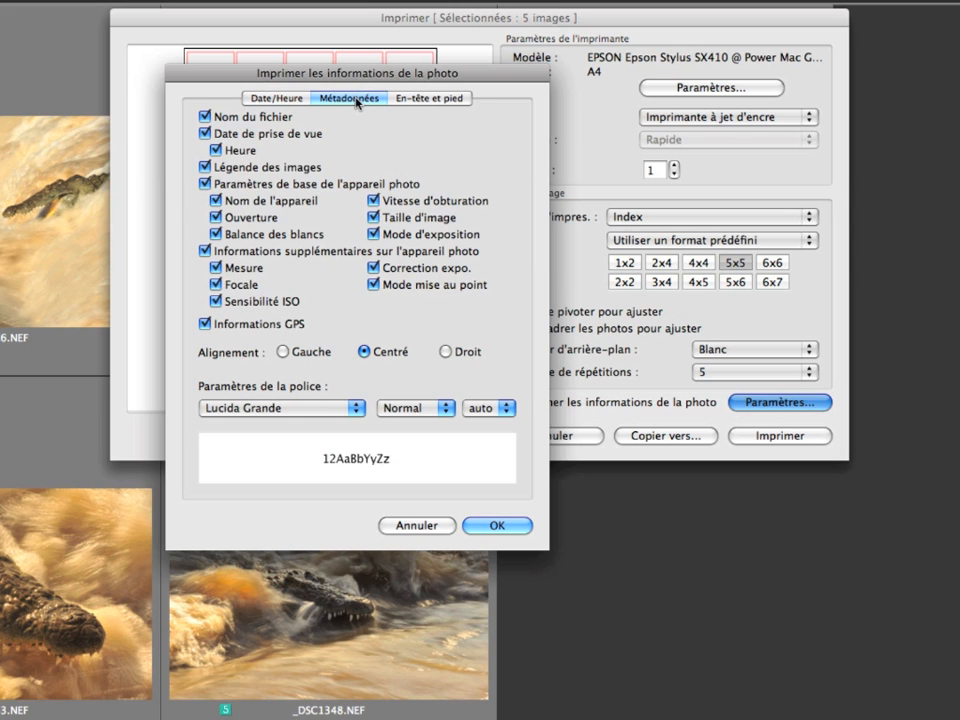
{"action": "left_click", "coordinate": [431, 99]}
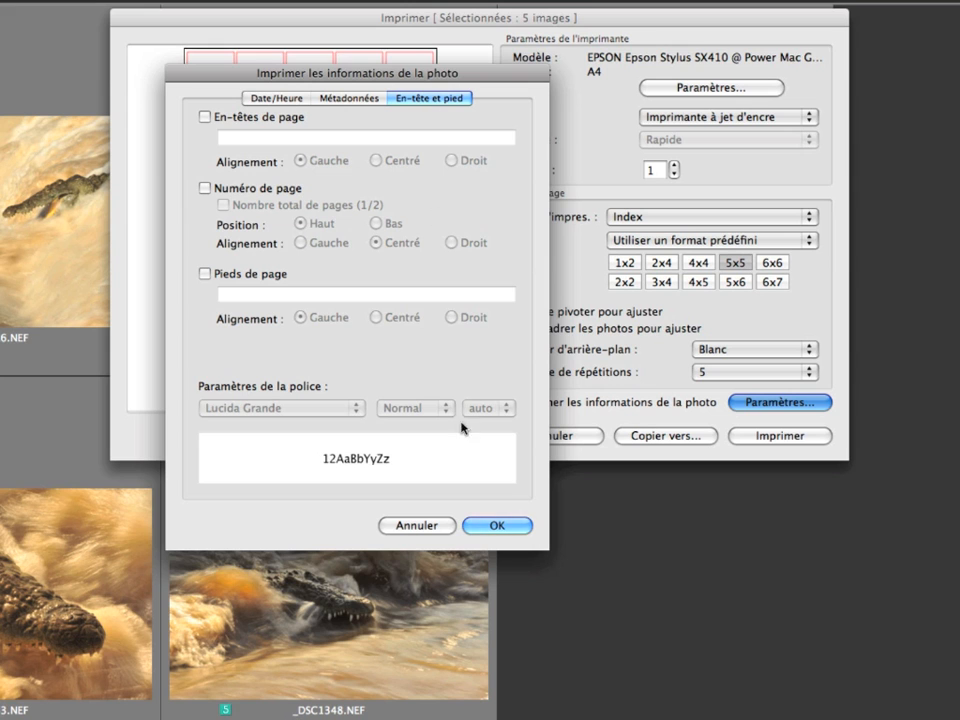
{"action": "left_click", "coordinate": [494, 526]}
- Change the print type to Formats photo standard with 1 repetition, and compare the layout without and with the photo information
{"action": "left_click", "coordinate": [810, 217]}
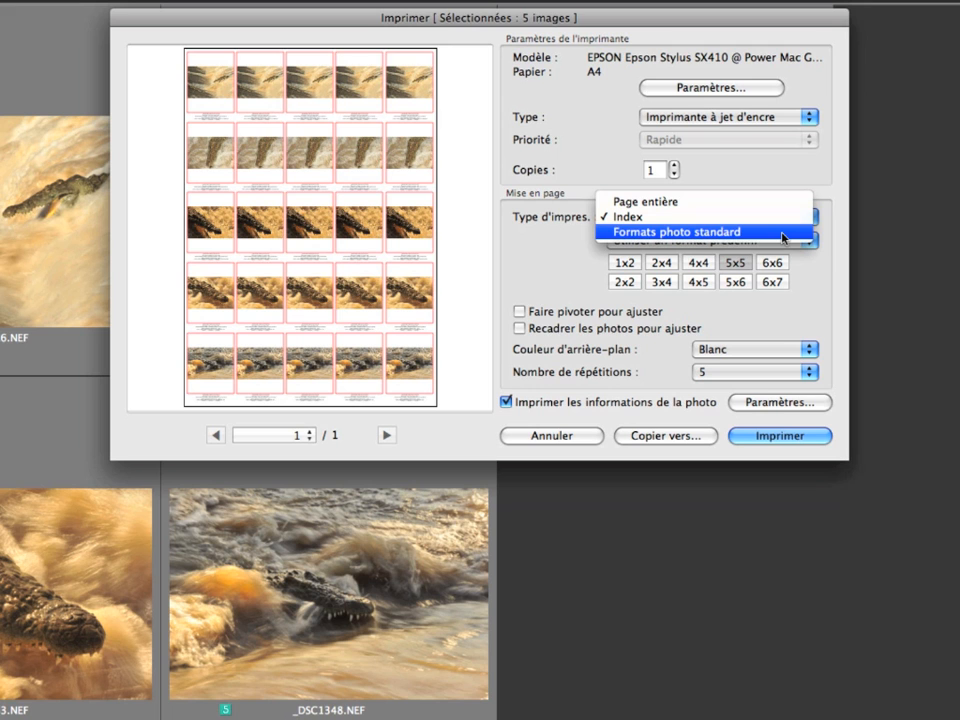
{"action": "left_click", "coordinate": [784, 237]}
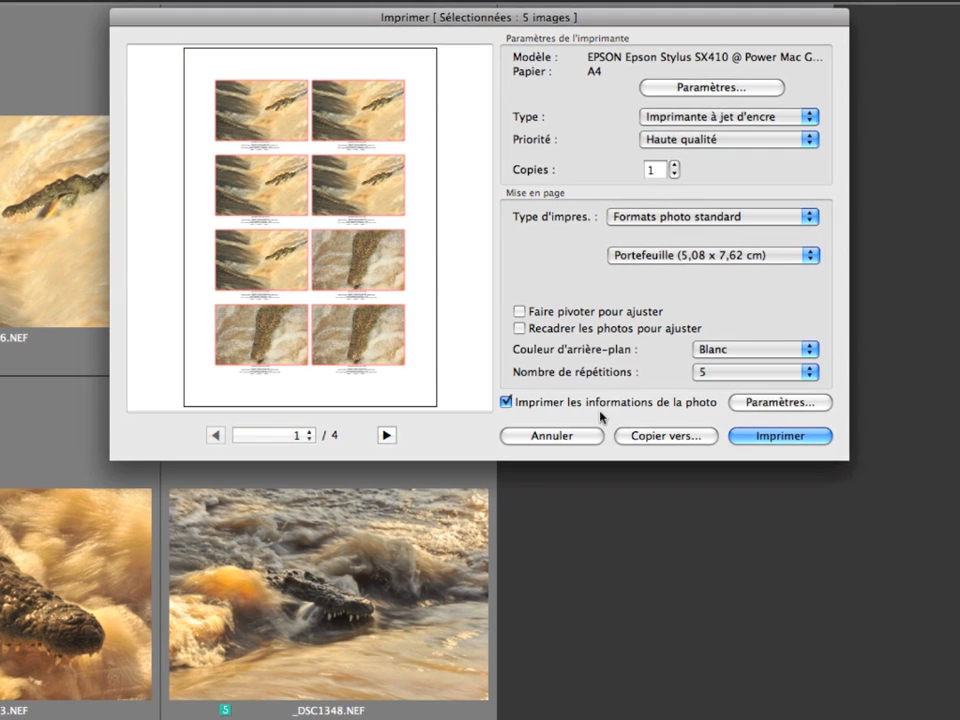
{"action": "left_click", "coordinate": [810, 371]}
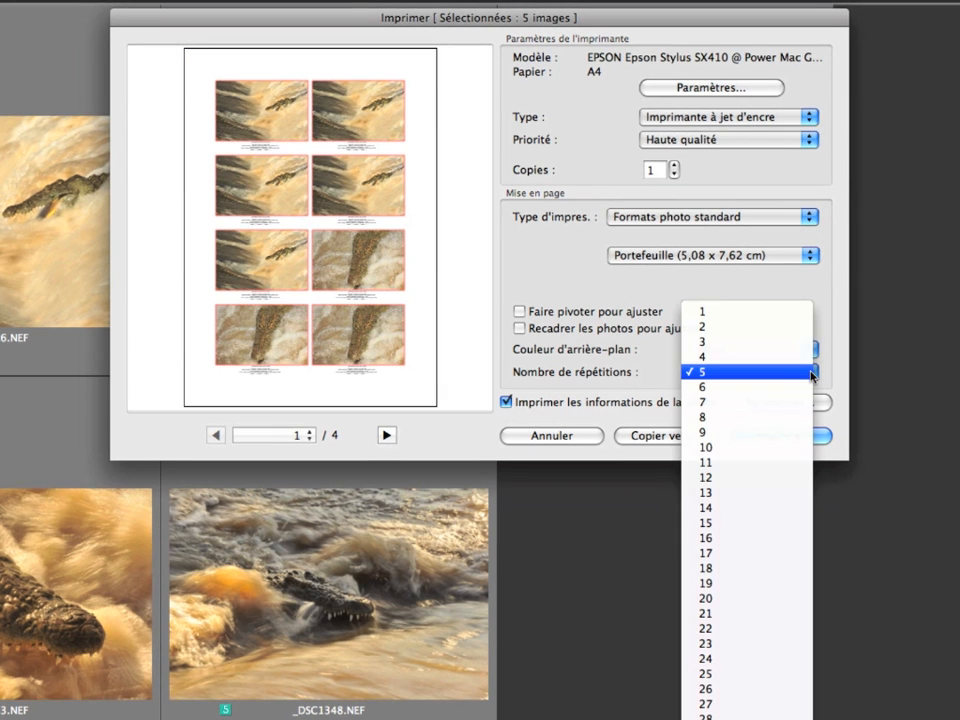
{"action": "left_click", "coordinate": [788, 316]}
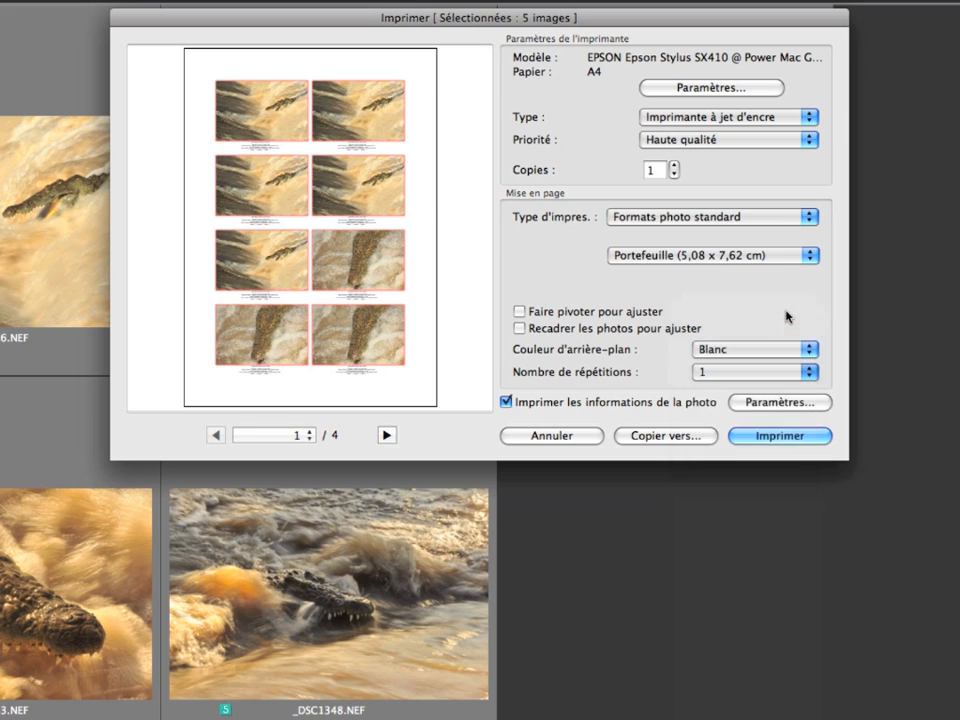
{"action": "left_click", "coordinate": [506, 402]}
{"action": "left_click", "coordinate": [506, 402]}
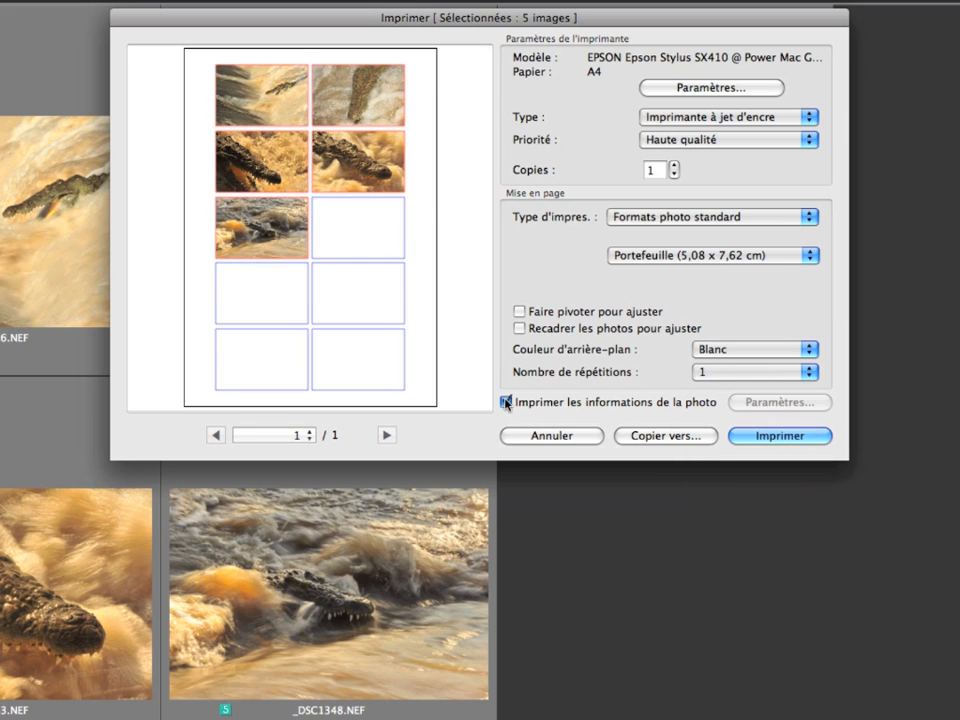
- Try the 10,16 x 15,24 cm and 2,54 x 3,81 cm formats, choose 3,81 x 5,08 cm, and print the photos
{"action": "left_click", "coordinate": [808, 257]}
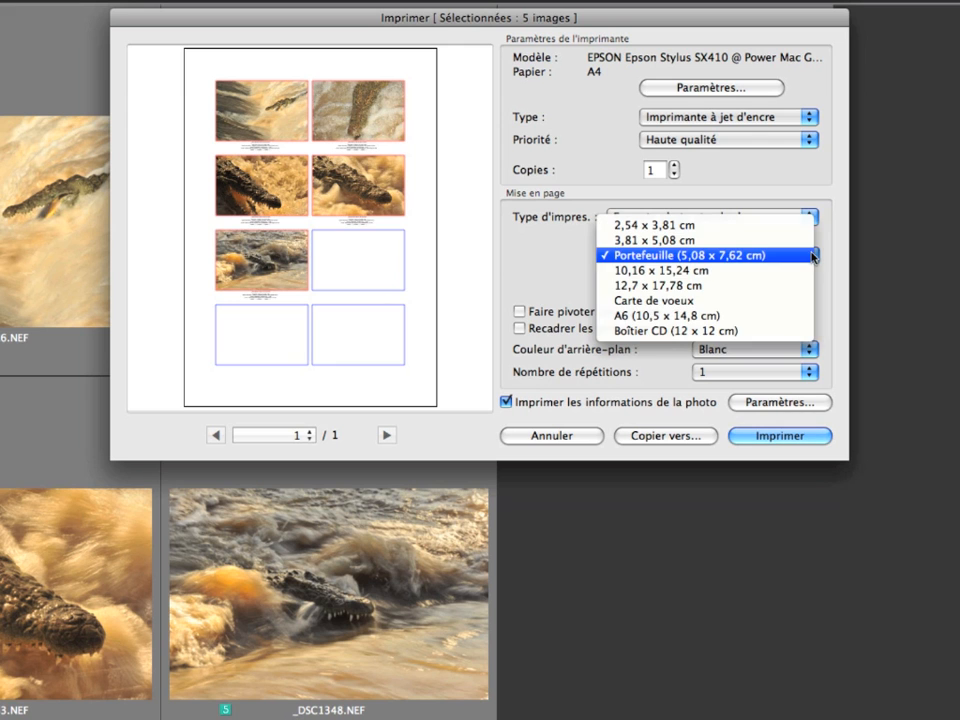
{"action": "left_click", "coordinate": [800, 270]}
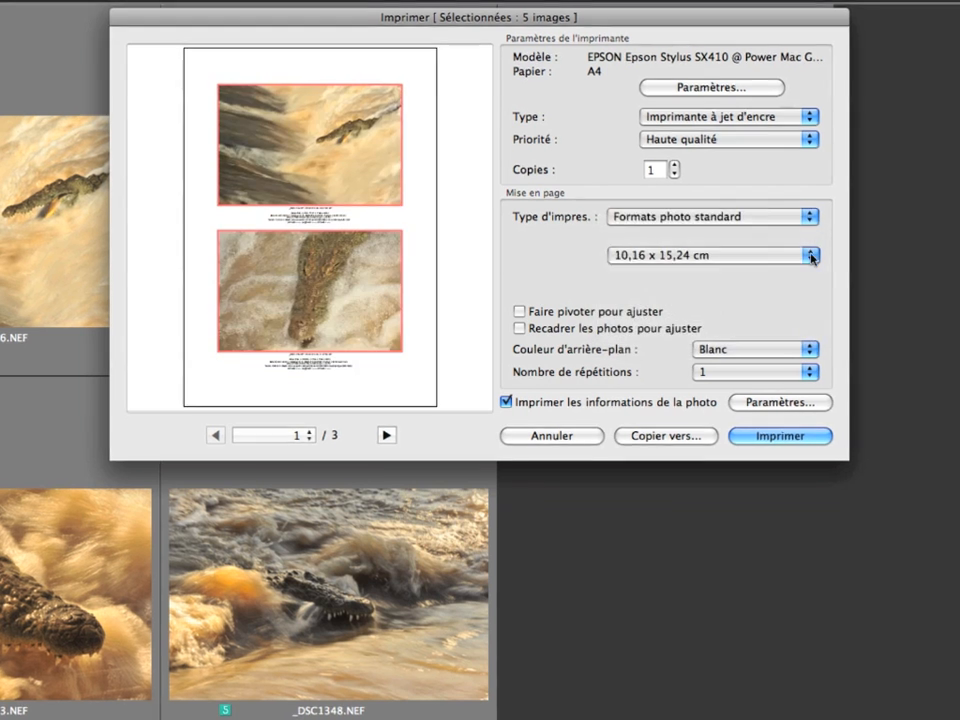
{"action": "left_click", "coordinate": [810, 256]}
{"action": "left_click", "coordinate": [740, 228]}
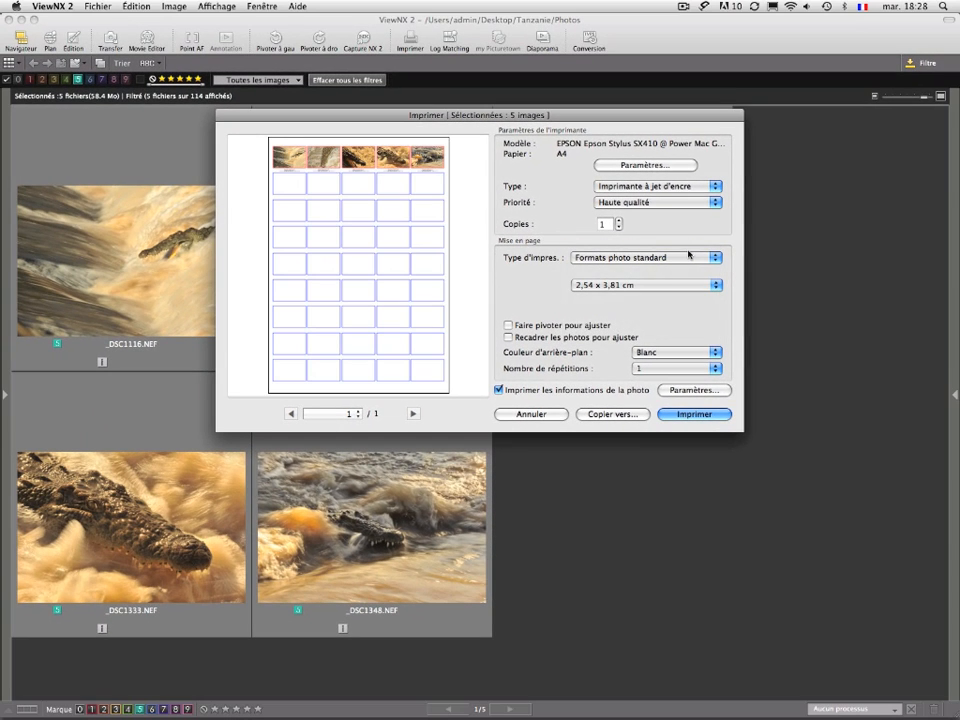
{"action": "left_click", "coordinate": [711, 285]}
{"action": "left_click", "coordinate": [711, 296]}
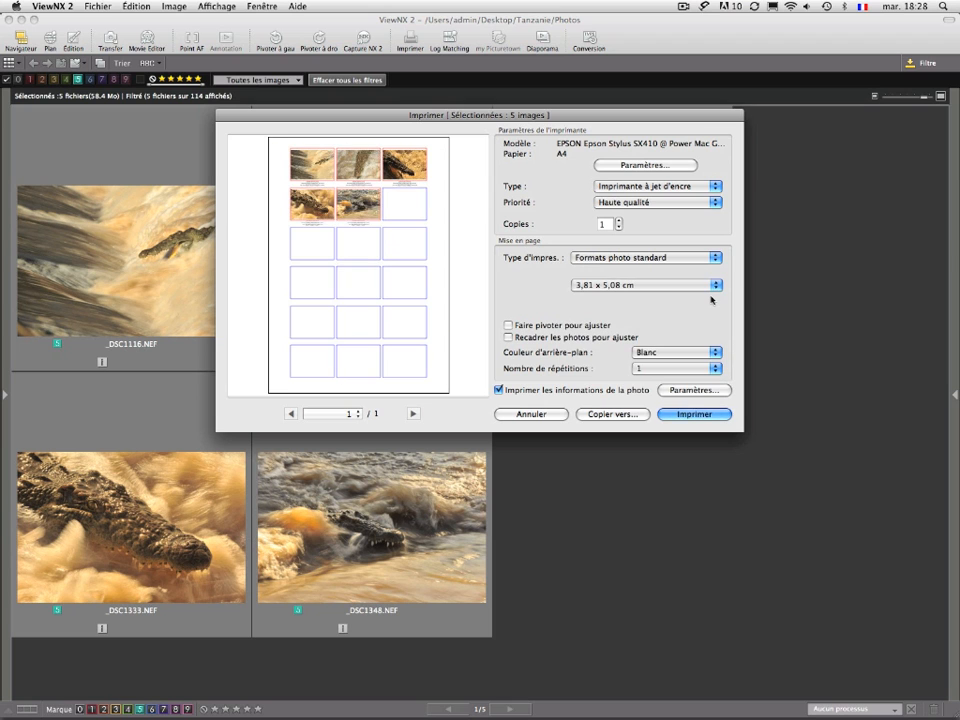
{"action": "left_click", "coordinate": [708, 414]}
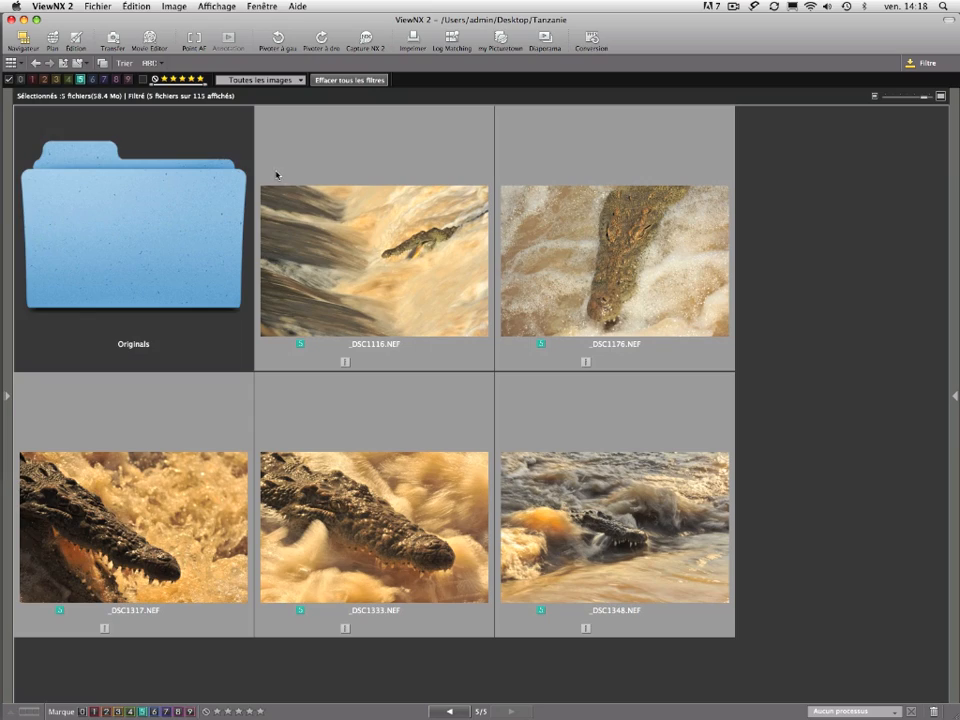
- Play a slideshow of the five crocodile photos at 3 seconds each with image information and histogram shown, and exit it
{"action": "left_click", "coordinate": [52, 40]}
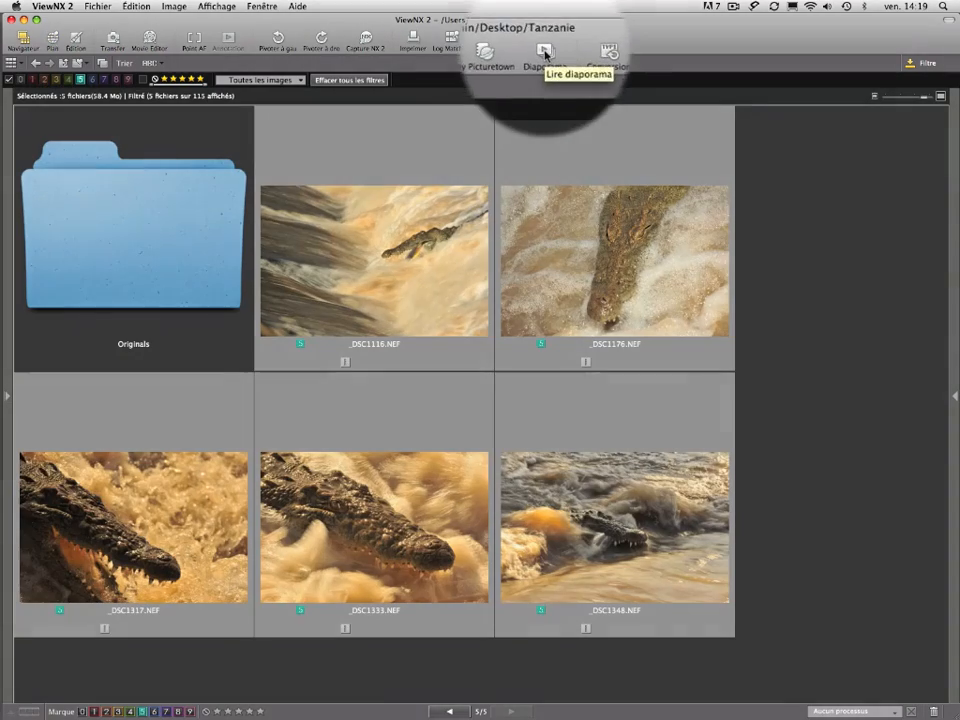
{"action": "left_click", "coordinate": [545, 42]}
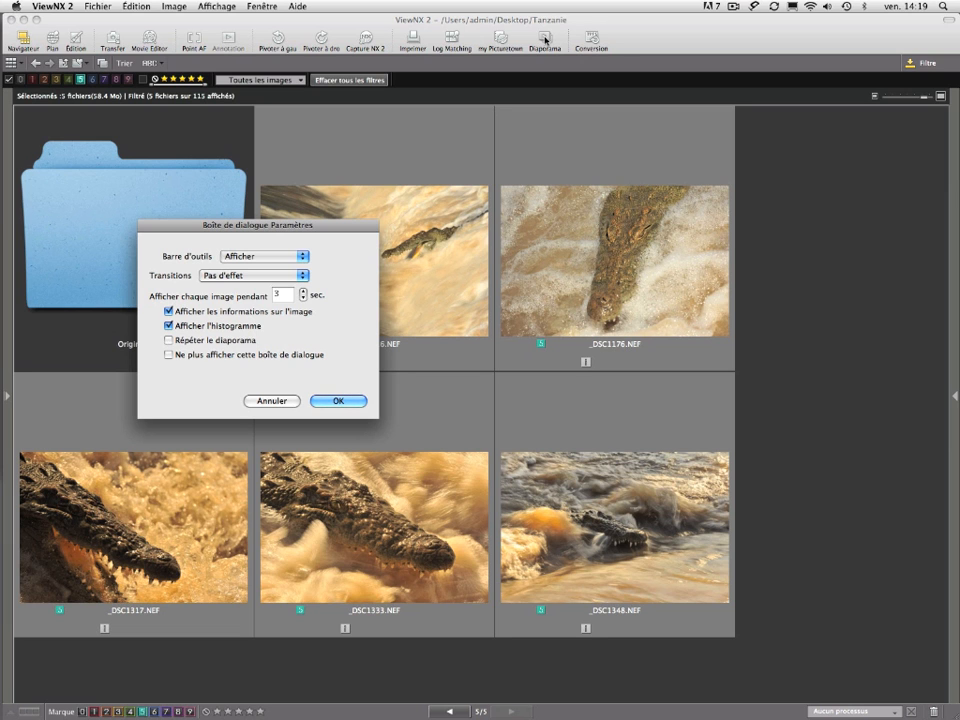
{"action": "left_click", "coordinate": [328, 401]}
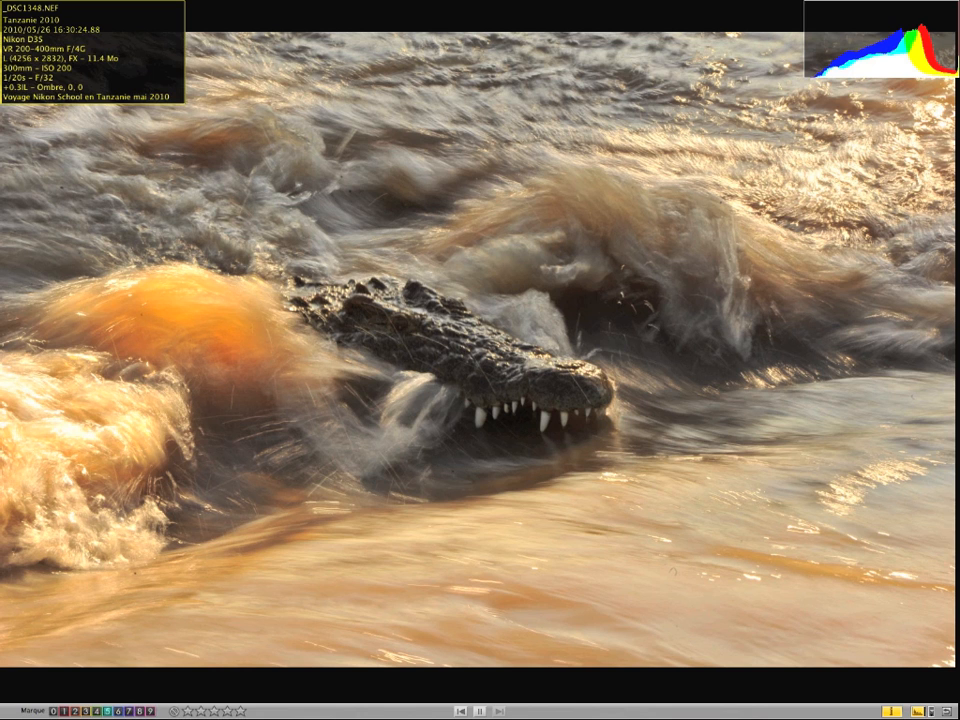
{"action": "key", "text": "Escape"}
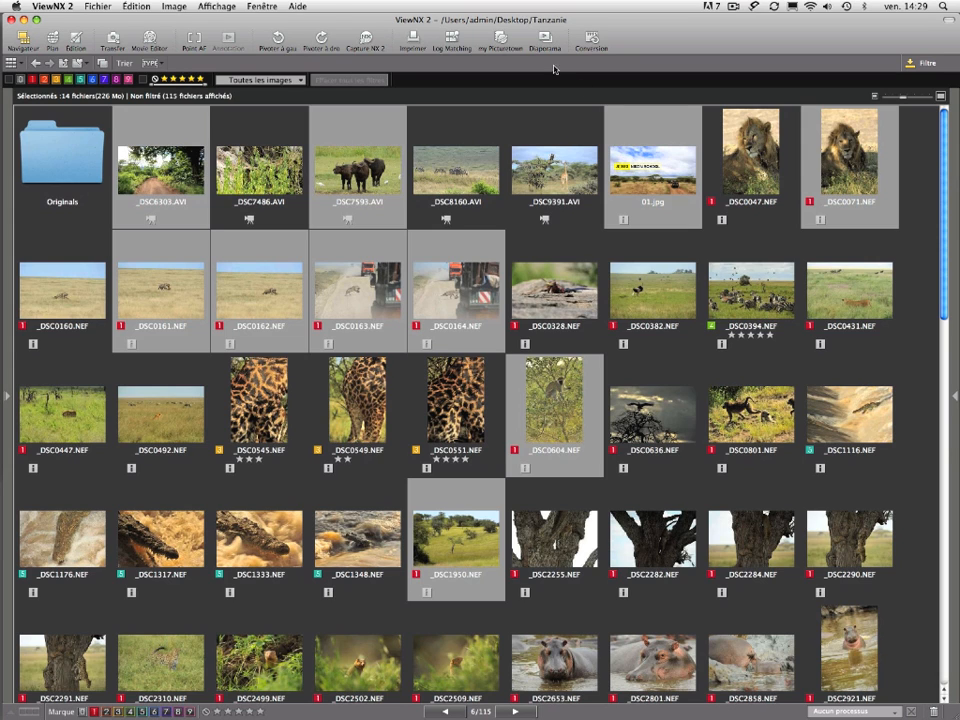
- Add the selected photos and videos to the current Nikon Movie Editor project and place 01.jpg first on the storyboard
{"action": "left_click", "coordinate": [149, 38]}
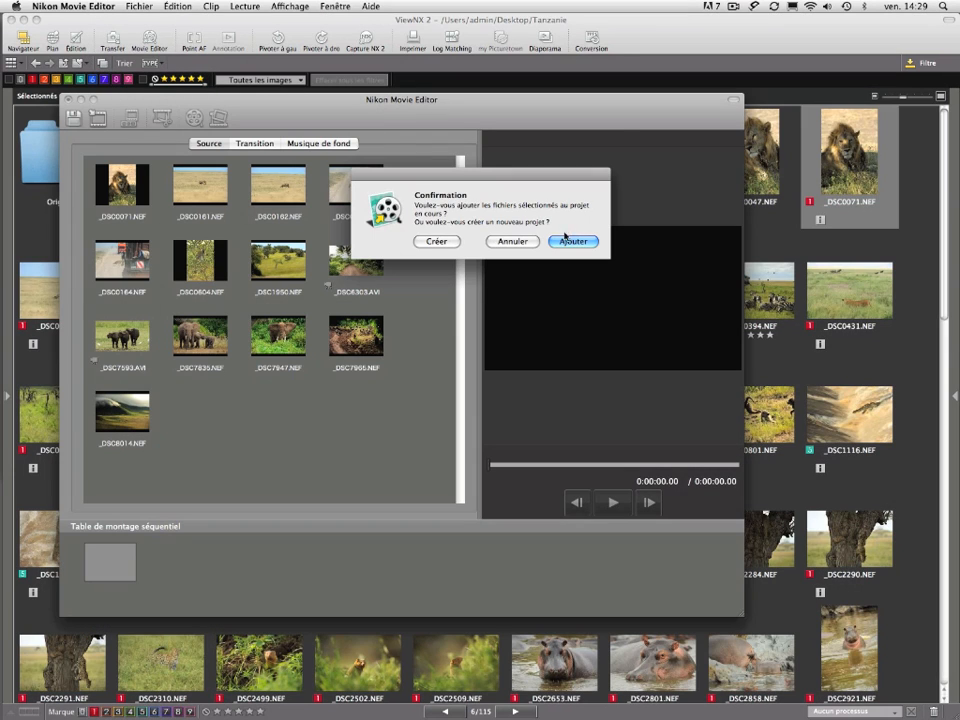
{"action": "left_click", "coordinate": [572, 241]}
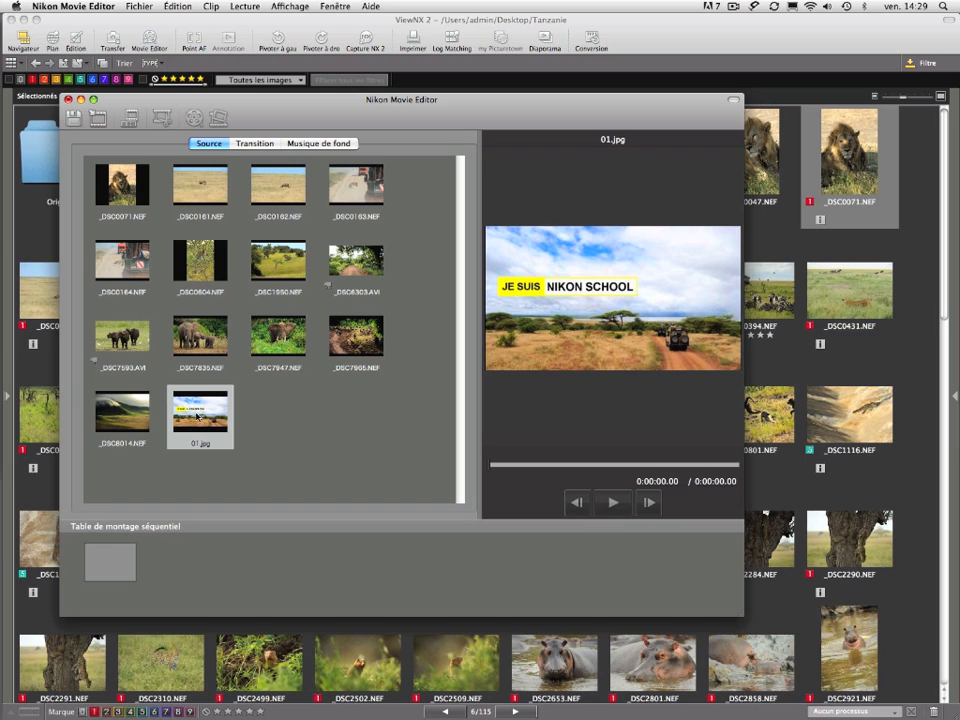
{"action": "left_click_drag", "start_coordinate": [204, 417], "coordinate": [110, 565]}
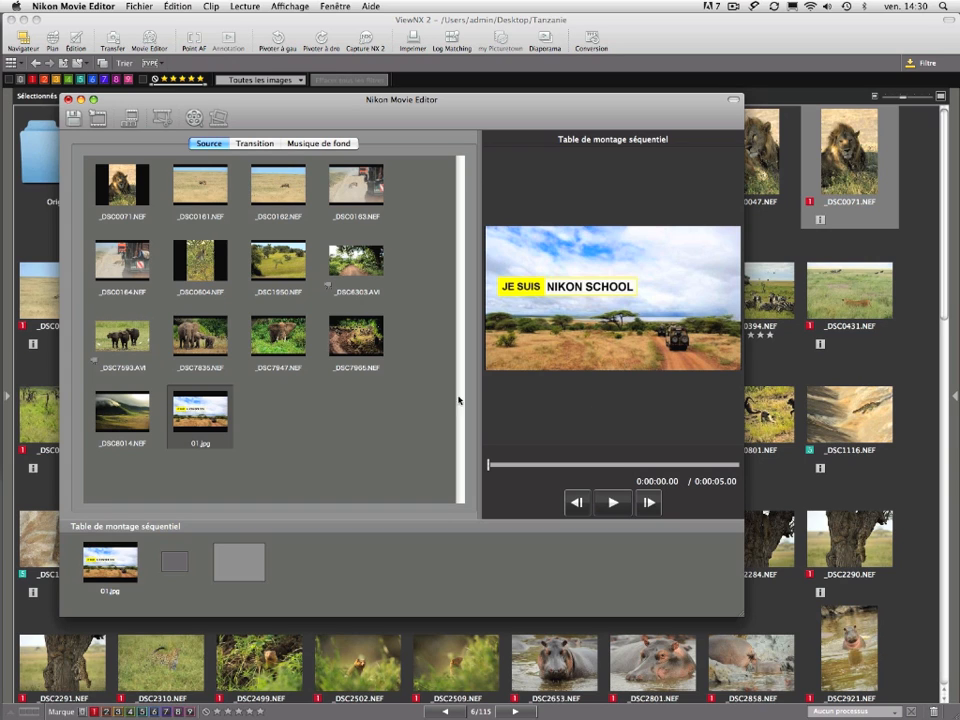
- Add _DSC8014.NEF, _DSC6303.AVI, _DSC0071.NEF, _DSC7947.NEF and _DSC7835.NEF to the storyboard in that order after 01.jpg
{"action": "left_click_drag", "start_coordinate": [117, 413], "coordinate": [238, 562]}
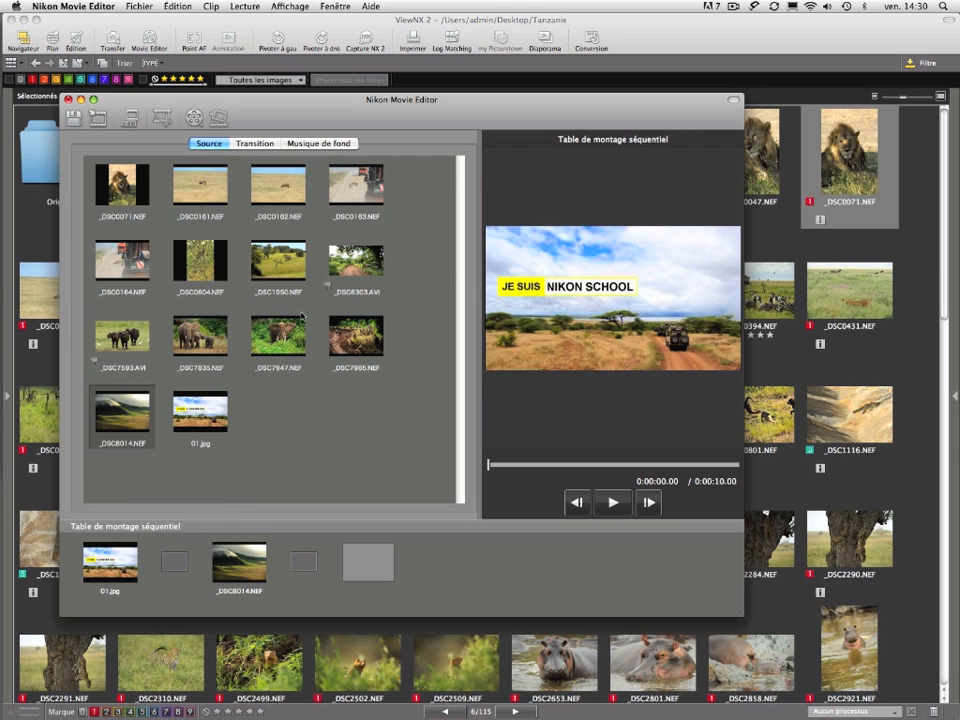
{"action": "left_click", "coordinate": [358, 264]}
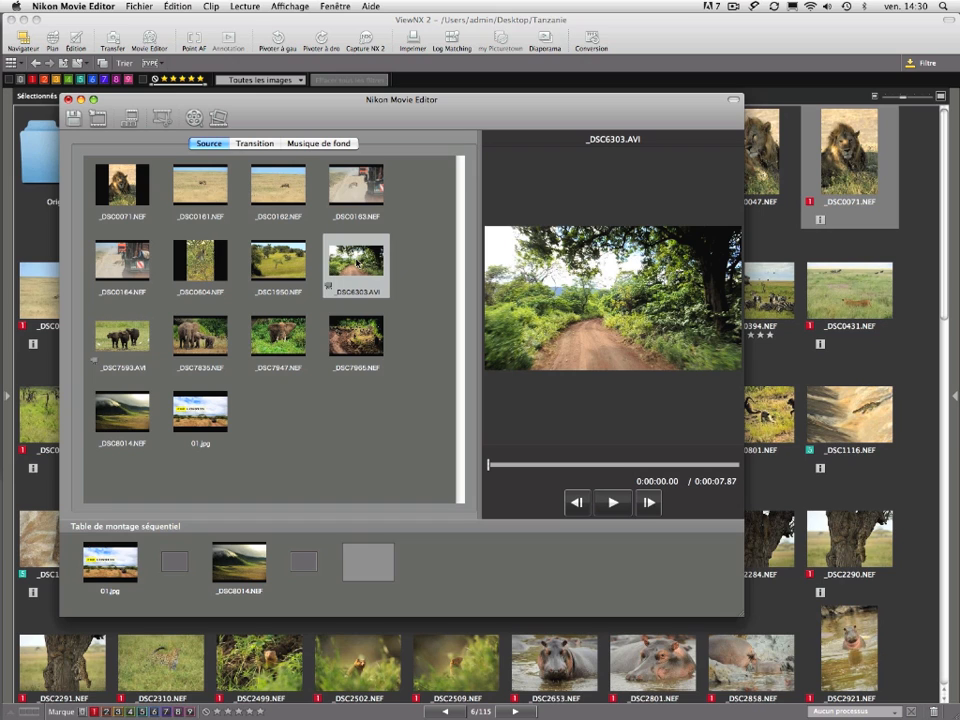
{"action": "mouse_move", "coordinate": [358, 264]}
{"action": "left_mouse_down"}
{"action": "mouse_move", "coordinate": [326, 317]}
{"action": "mouse_move", "coordinate": [289, 467]}
{"action": "mouse_move", "coordinate": [343, 557]}
{"action": "mouse_move", "coordinate": [370, 566]}
{"action": "left_mouse_up"}
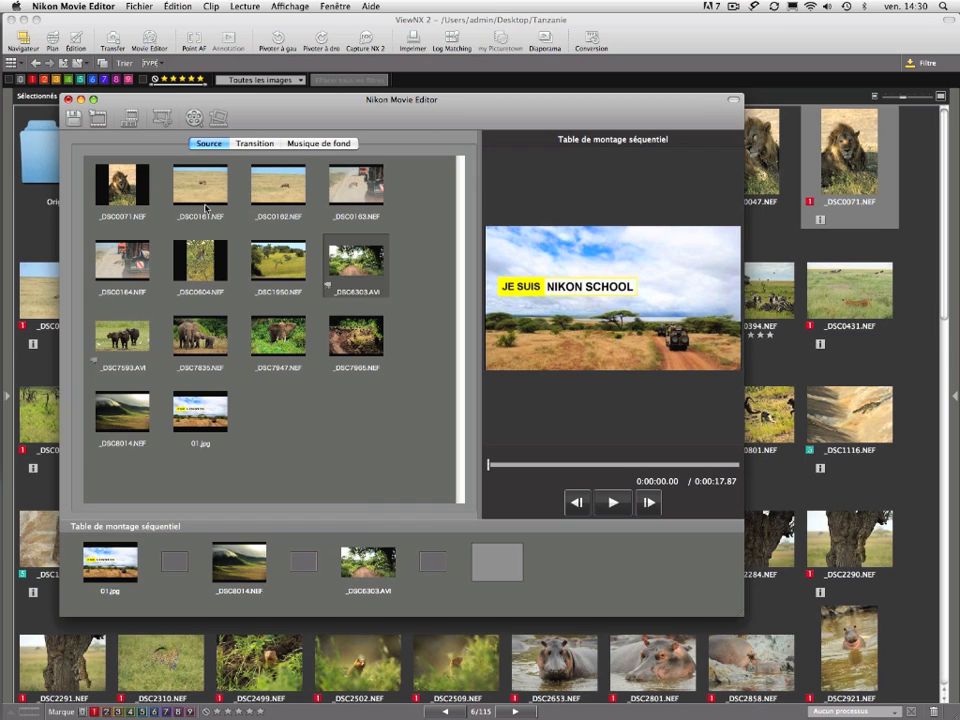
{"action": "left_click_drag", "start_coordinate": [120, 185], "coordinate": [499, 570]}
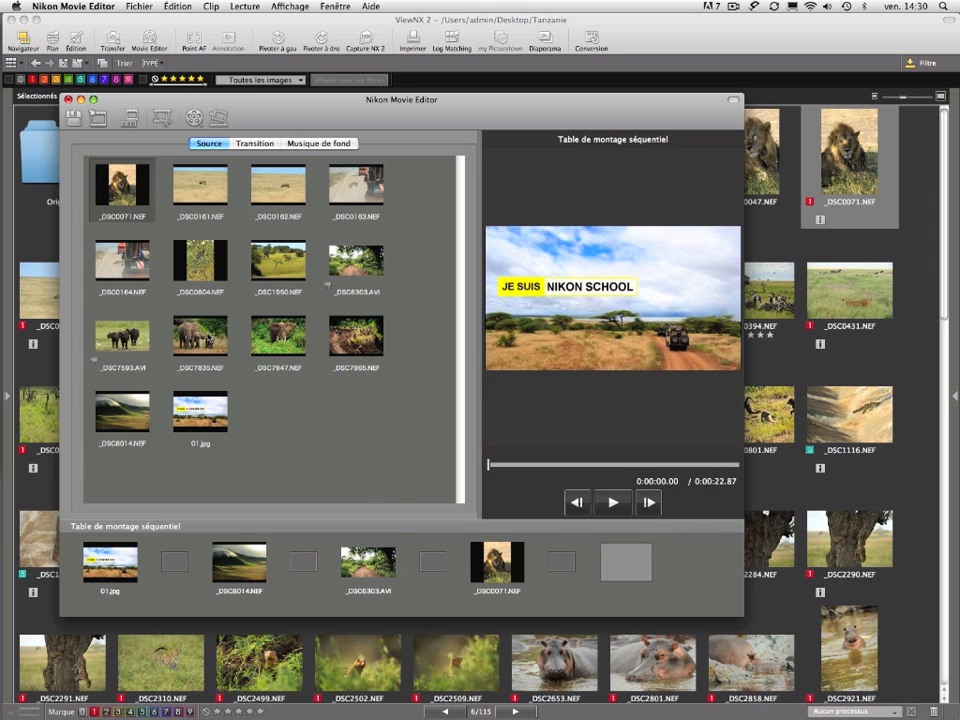
{"action": "left_click", "coordinate": [281, 334]}
{"action": "left_click_drag", "start_coordinate": [281, 334], "coordinate": [625, 565]}
{"action": "left_click_drag", "start_coordinate": [200, 336], "coordinate": [660, 560]}
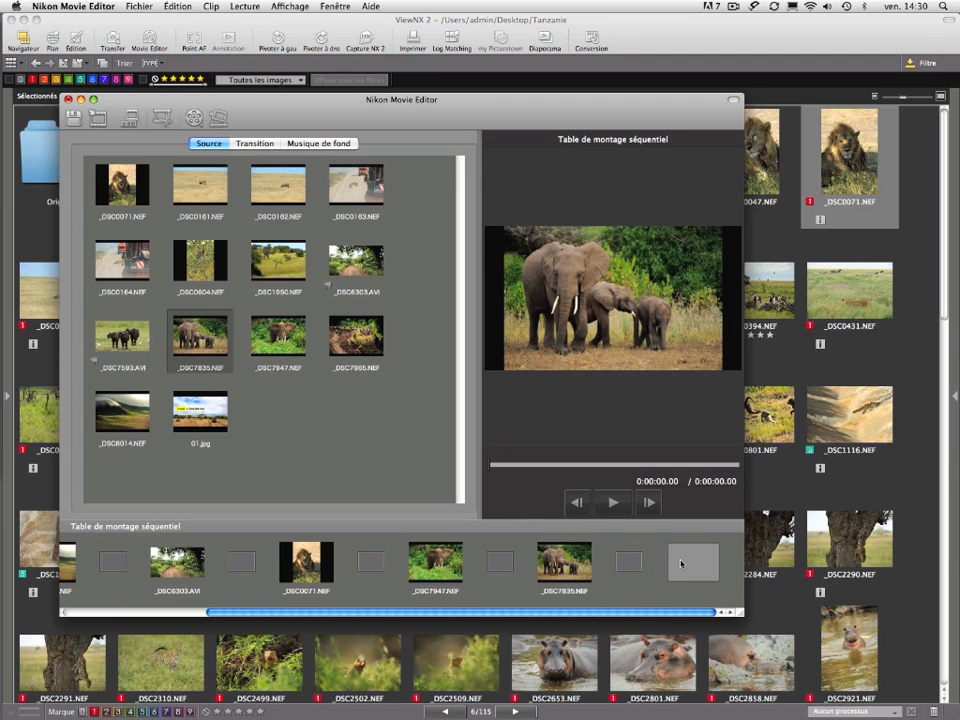
- Add _DSC0161.NEF, _DSC0162.NEF, _DSC0163.NEF, _DSC0164.NEF and _DSC7593.AVI to the end of the storyboard in that order
{"action": "left_click", "coordinate": [202, 185]}
{"action": "left_click_drag", "start_coordinate": [205, 190], "coordinate": [696, 564]}
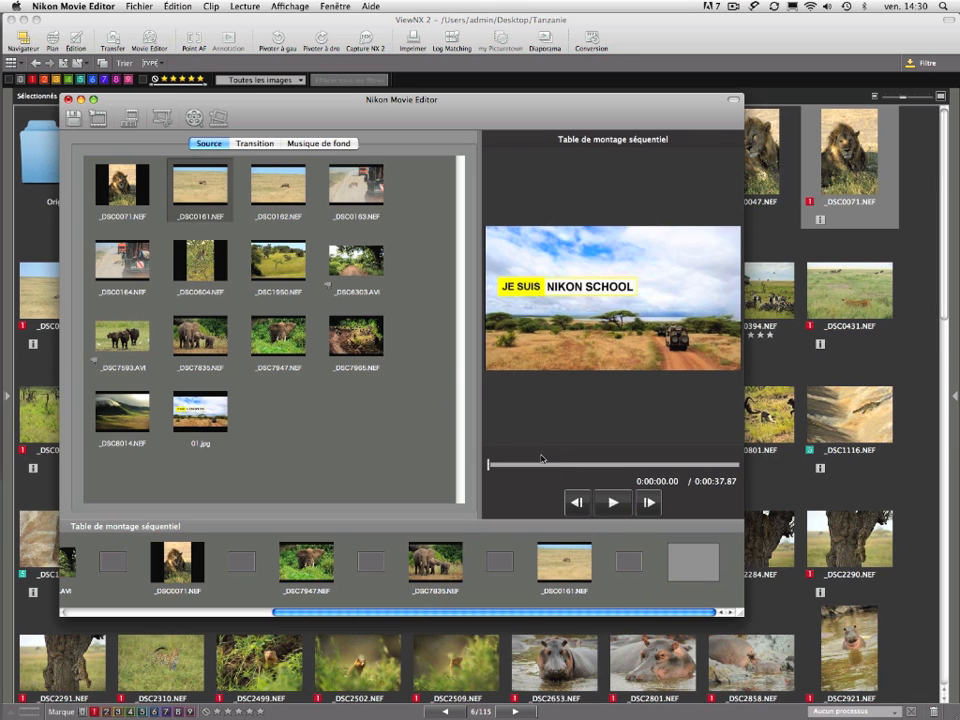
{"action": "left_click_drag", "start_coordinate": [350, 245], "coordinate": [690, 572]}
{"action": "left_click_drag", "start_coordinate": [357, 183], "coordinate": [690, 568]}
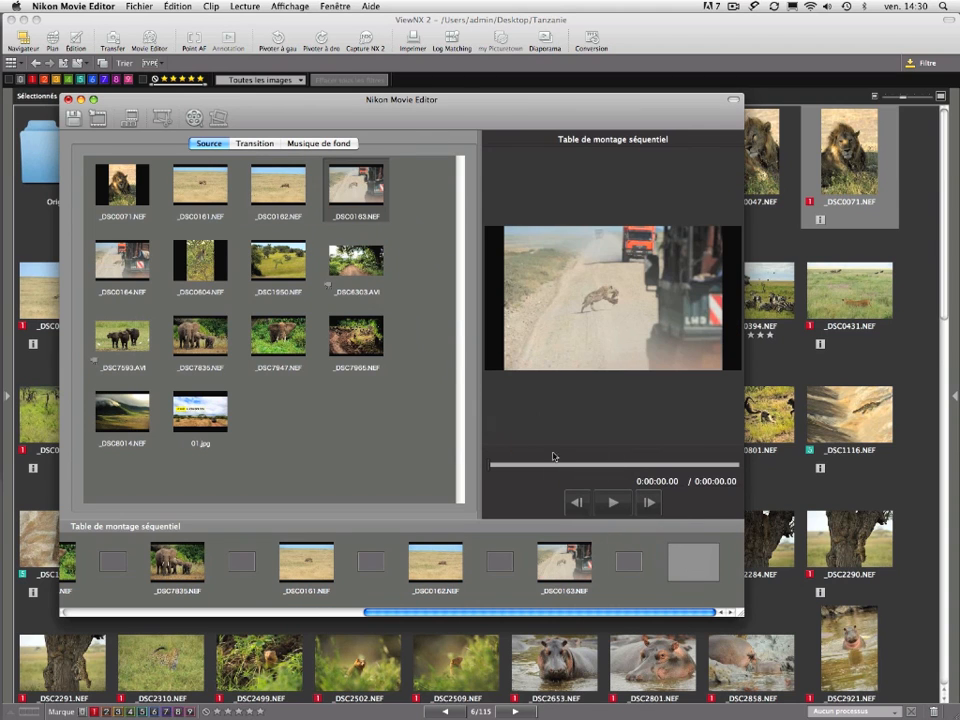
{"action": "left_click_drag", "start_coordinate": [115, 258], "coordinate": [692, 564]}
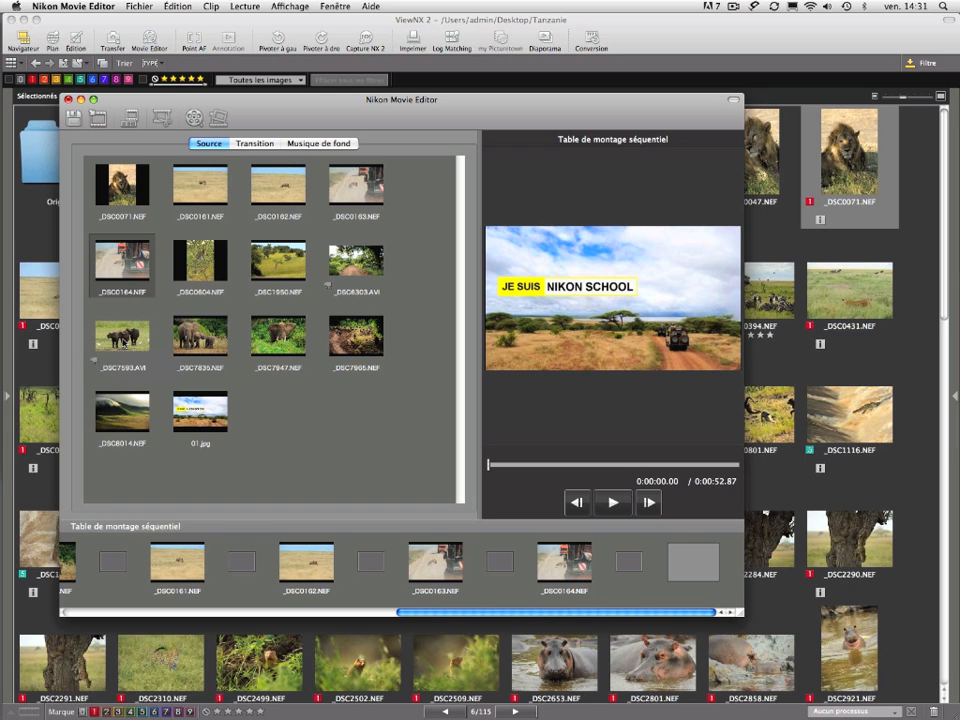
{"action": "left_click_drag", "start_coordinate": [122, 338], "coordinate": [687, 566]}
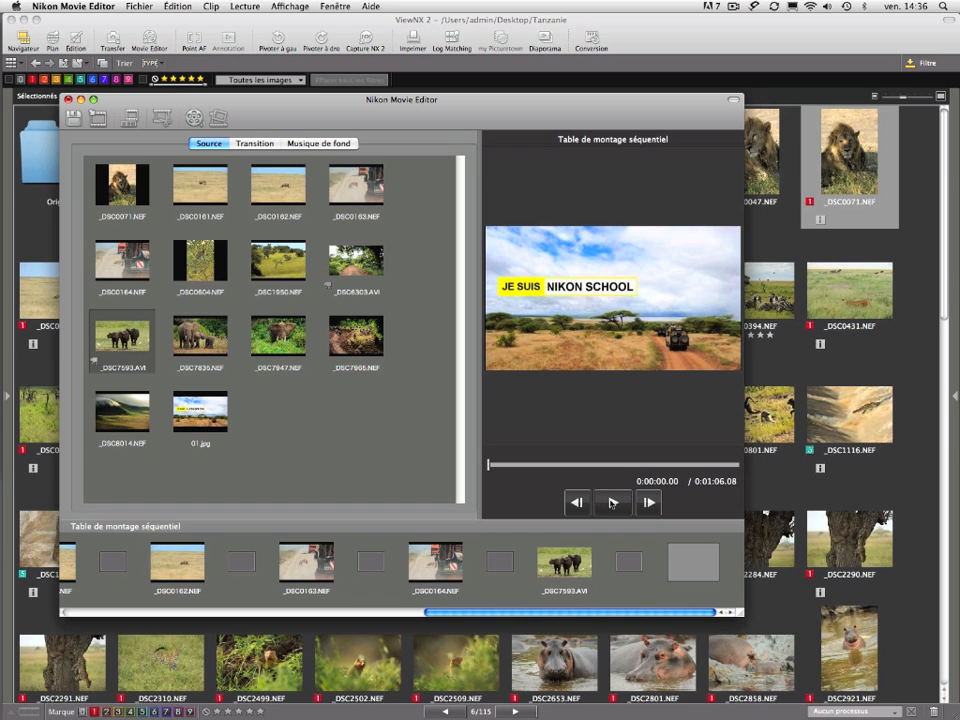
- Preview the beginning of the movie and set the display duration of 01.jpg to 3 seconds
{"action": "left_click", "coordinate": [613, 502]}
{"action": "left_click", "coordinate": [613, 502]}
{"action": "left_click_drag", "start_coordinate": [641, 614], "coordinate": [260, 620]}
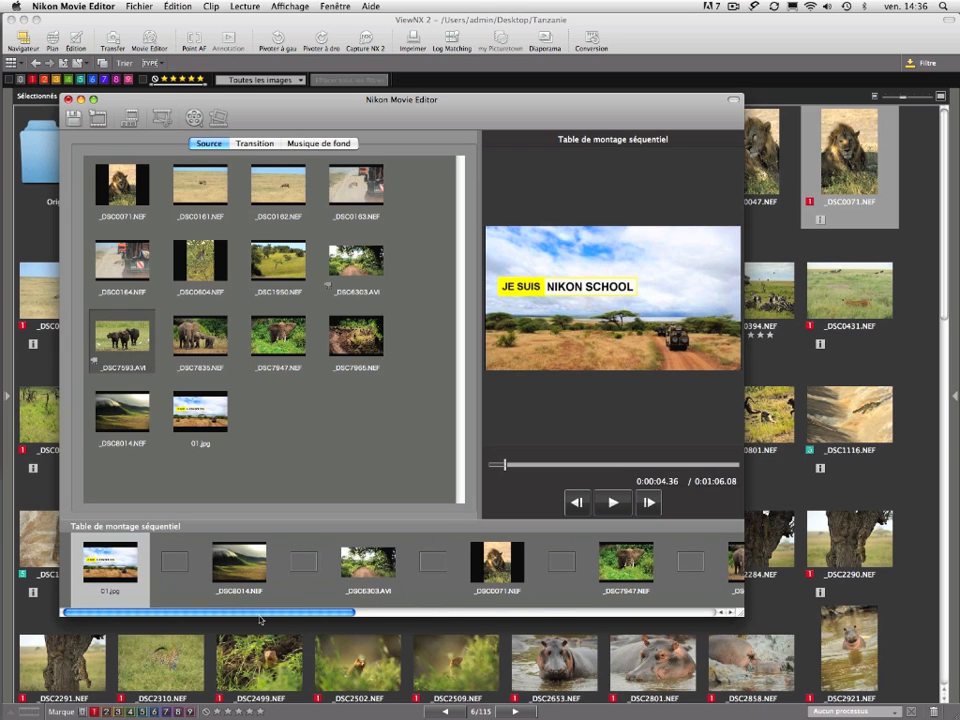
{"action": "double_click", "coordinate": [118, 565]}
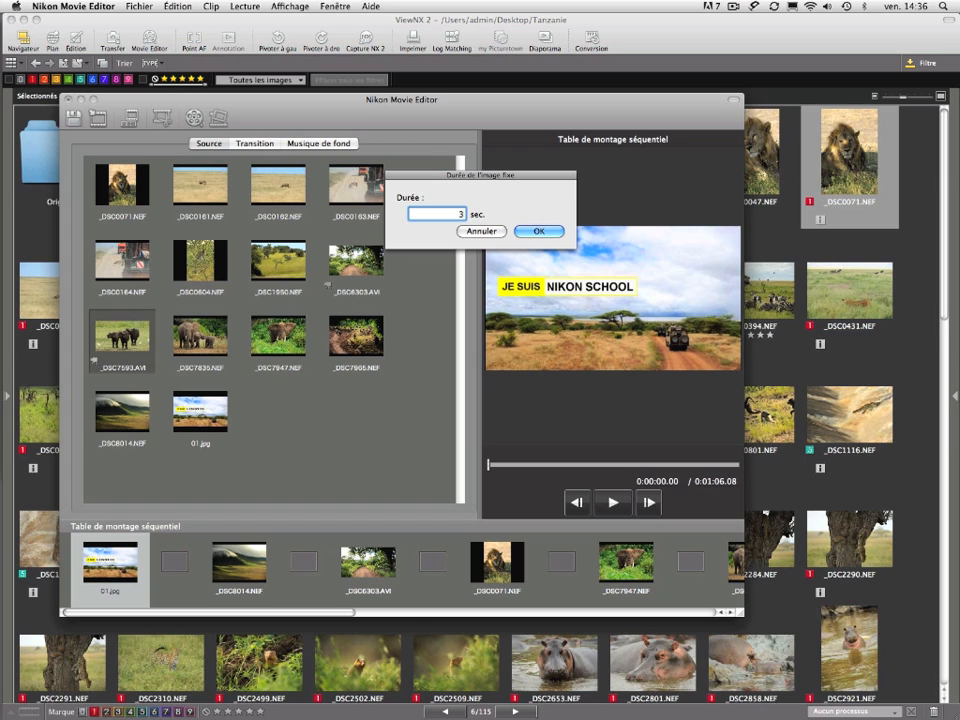
{"action": "key", "text": "Return"}
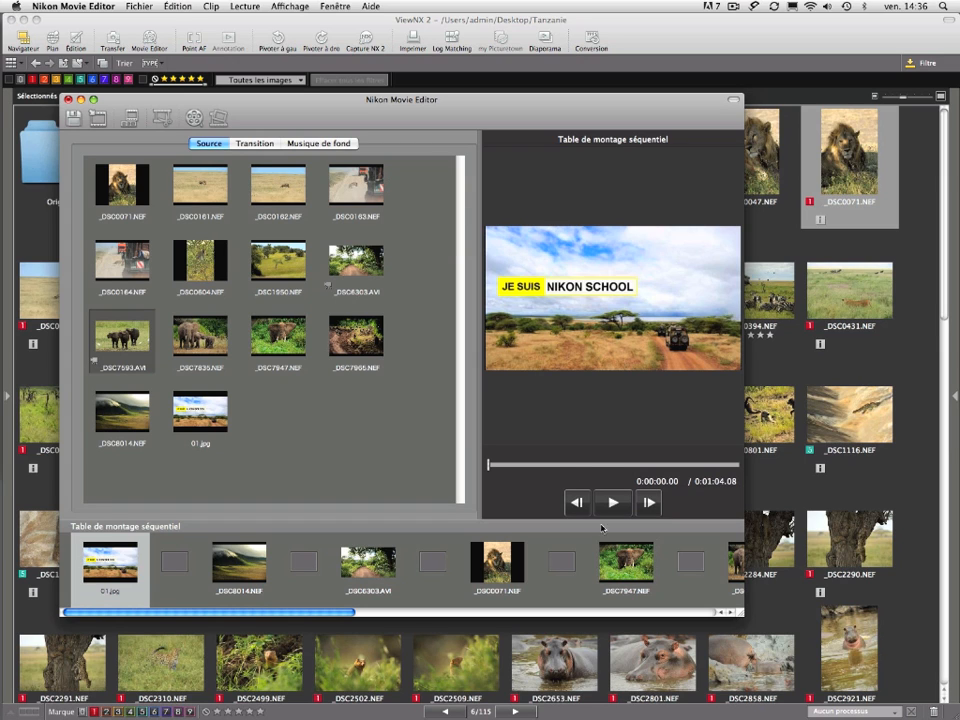
- Preview the movie up to the dirt-road clip and trim _DSC6303.AVI so it ends at 0:00:05.26
{"action": "left_click", "coordinate": [613, 503]}
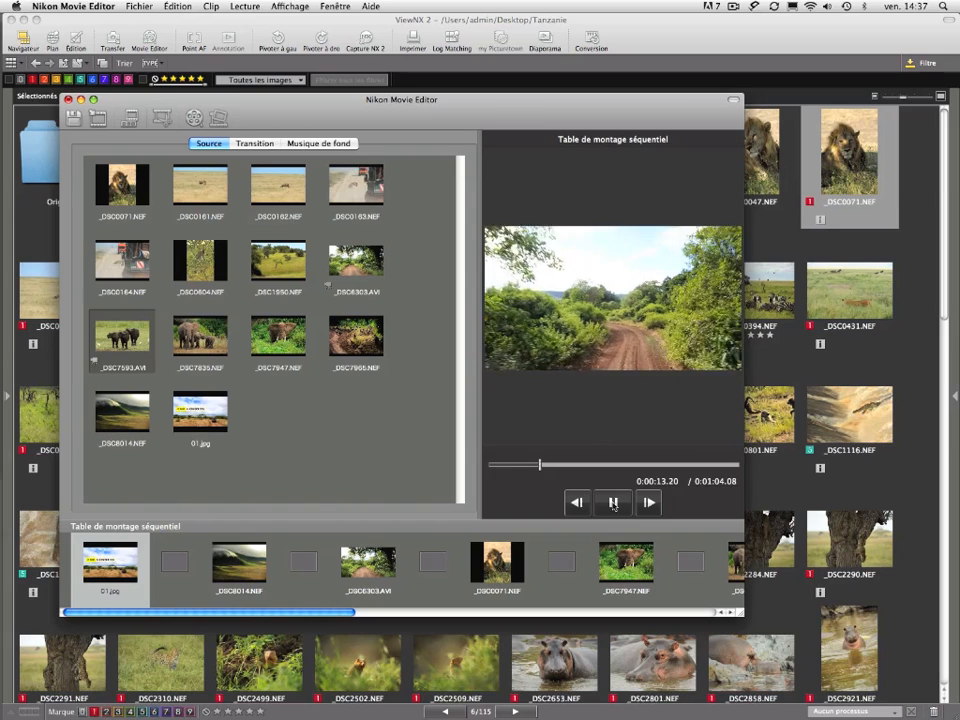
{"action": "left_click", "coordinate": [613, 503]}
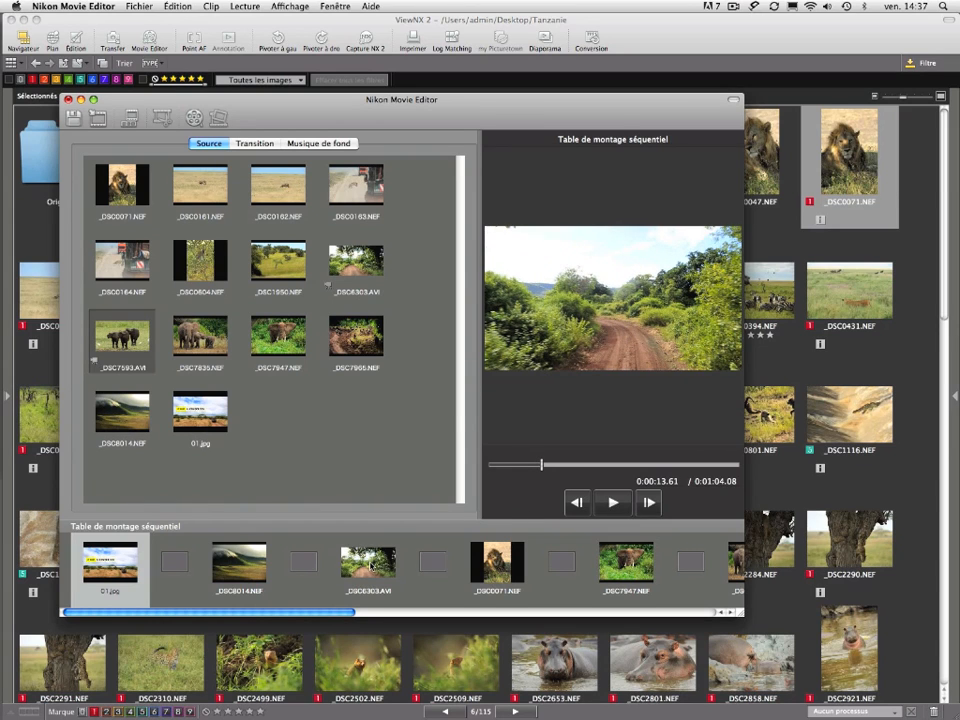
{"action": "double_click", "coordinate": [370, 565]}
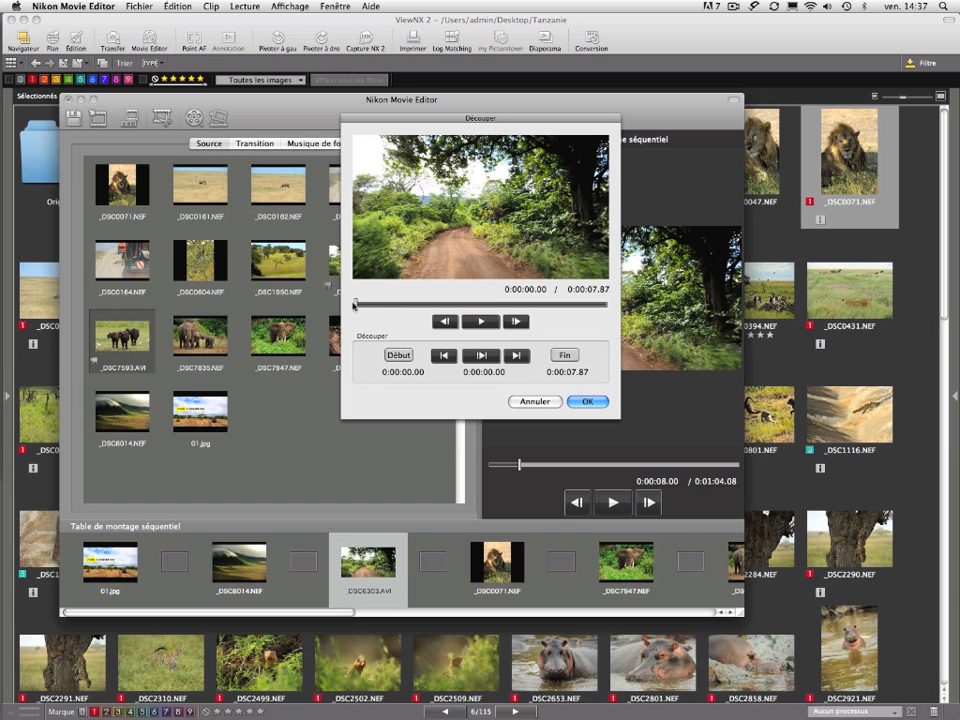
{"action": "left_click_drag", "start_coordinate": [355, 305], "coordinate": [522, 306]}
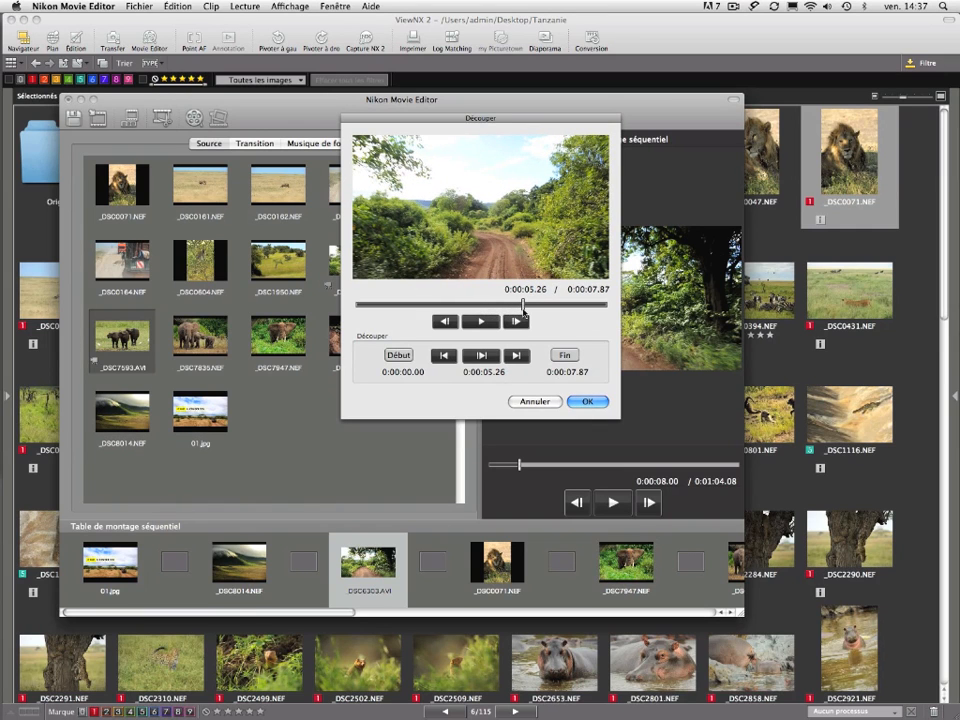
{"action": "left_click", "coordinate": [564, 355]}
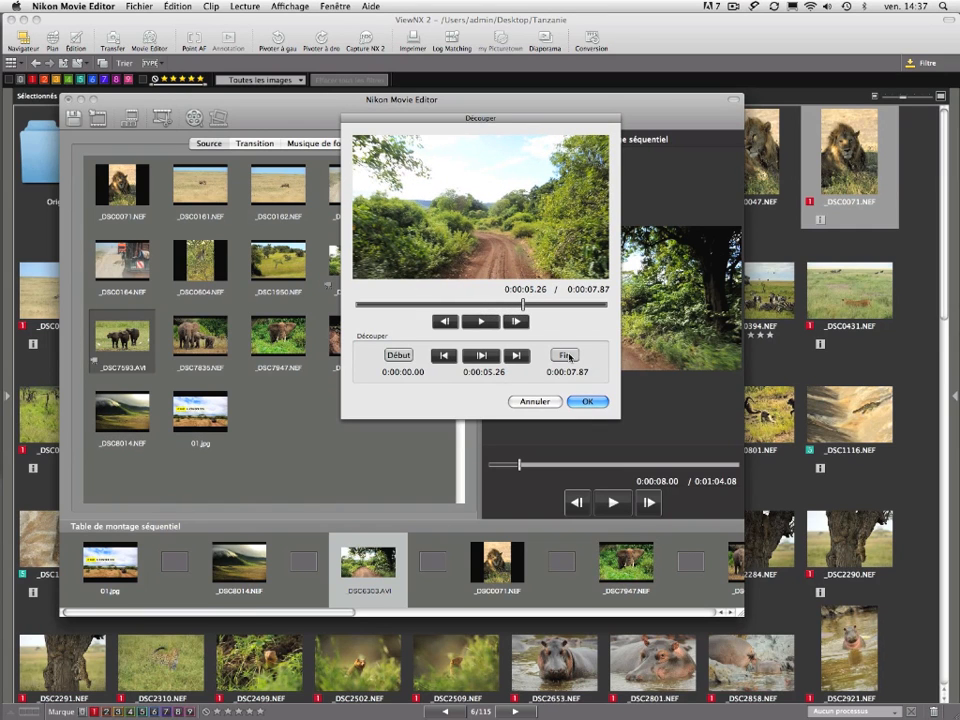
{"action": "left_click", "coordinate": [588, 402]}
- Preview the montage from about 5 seconds, through the lion and elephant photos, up to the first hyena photos
{"action": "left_click_drag", "start_coordinate": [521, 464], "coordinate": [510, 466]}
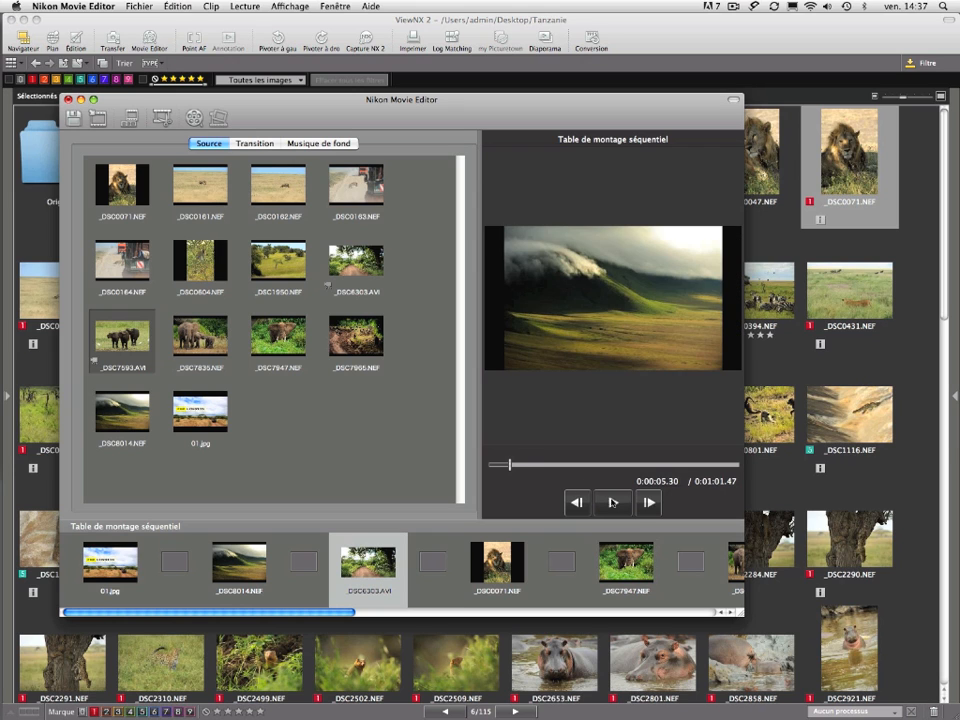
{"action": "left_click", "coordinate": [614, 503]}
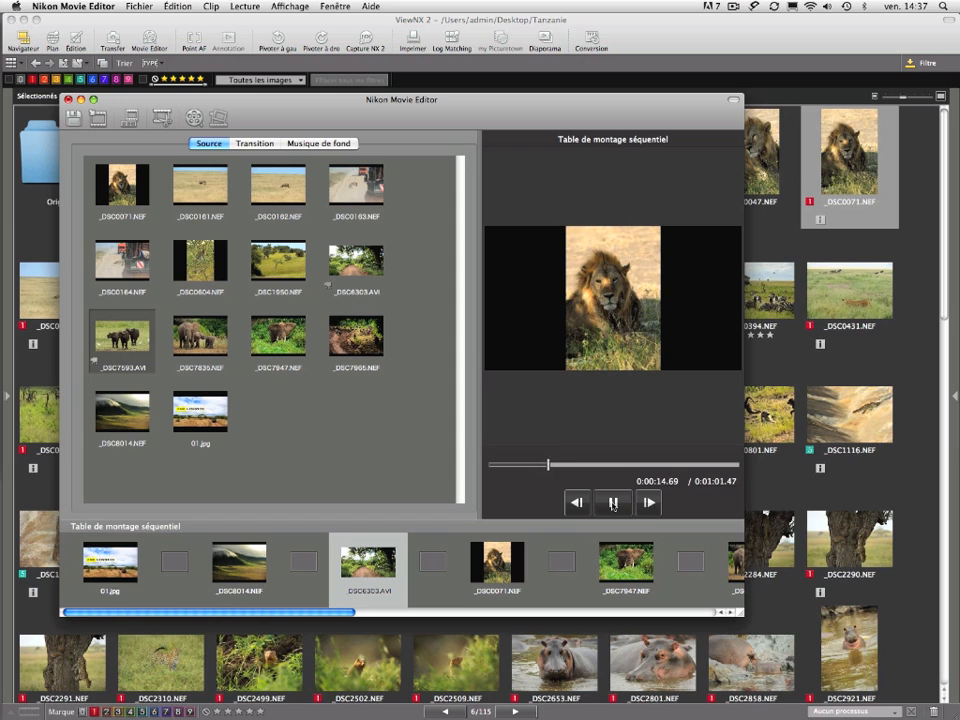
{"action": "left_click", "coordinate": [613, 503]}
{"action": "left_click_drag", "start_coordinate": [554, 466], "coordinate": [590, 467]}
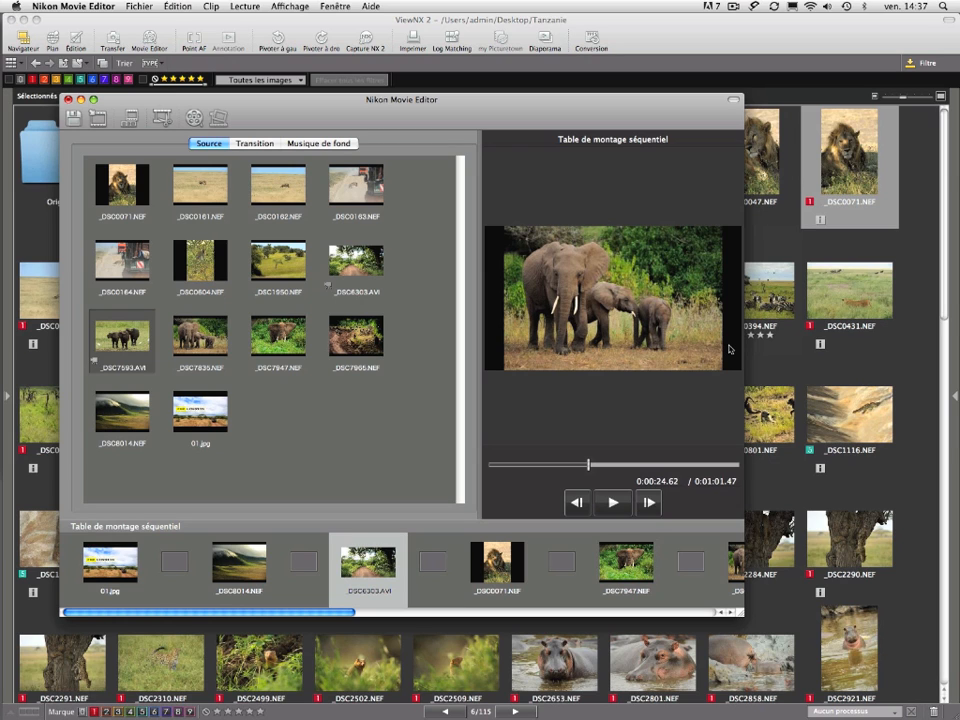
{"action": "left_click_drag", "start_coordinate": [589, 464], "coordinate": [605, 487]}
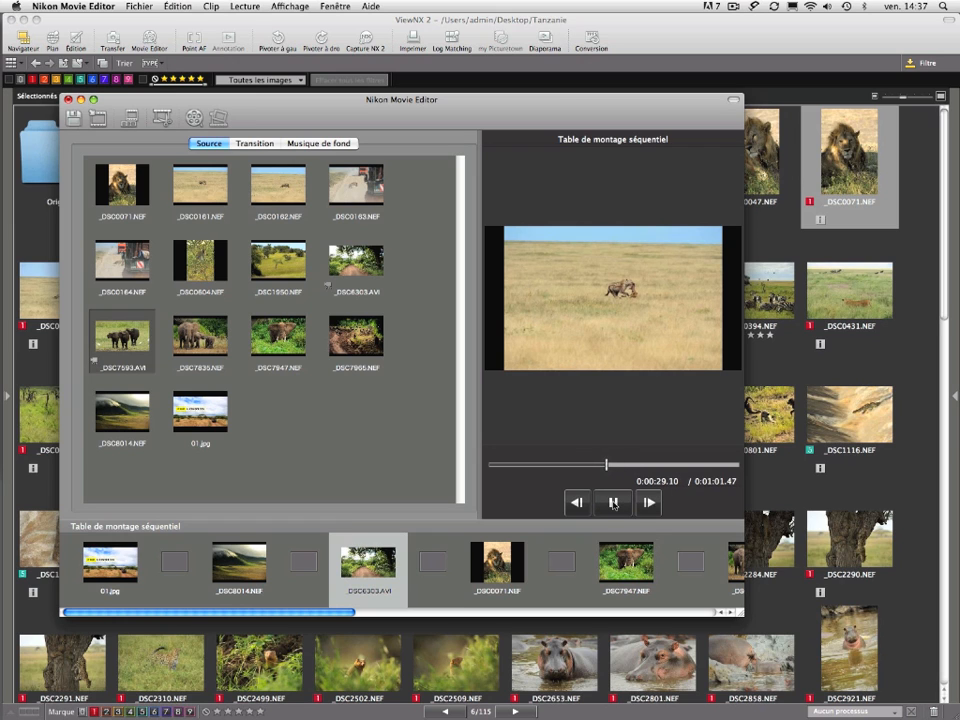
{"action": "left_click", "coordinate": [610, 512]}
- Set the display duration of _DSC0161.NEF and _DSC0162.NEF on the storyboard to 1 second each
{"action": "left_click_drag", "start_coordinate": [350, 614], "coordinate": [583, 611]}
{"action": "double_click", "coordinate": [377, 573]}
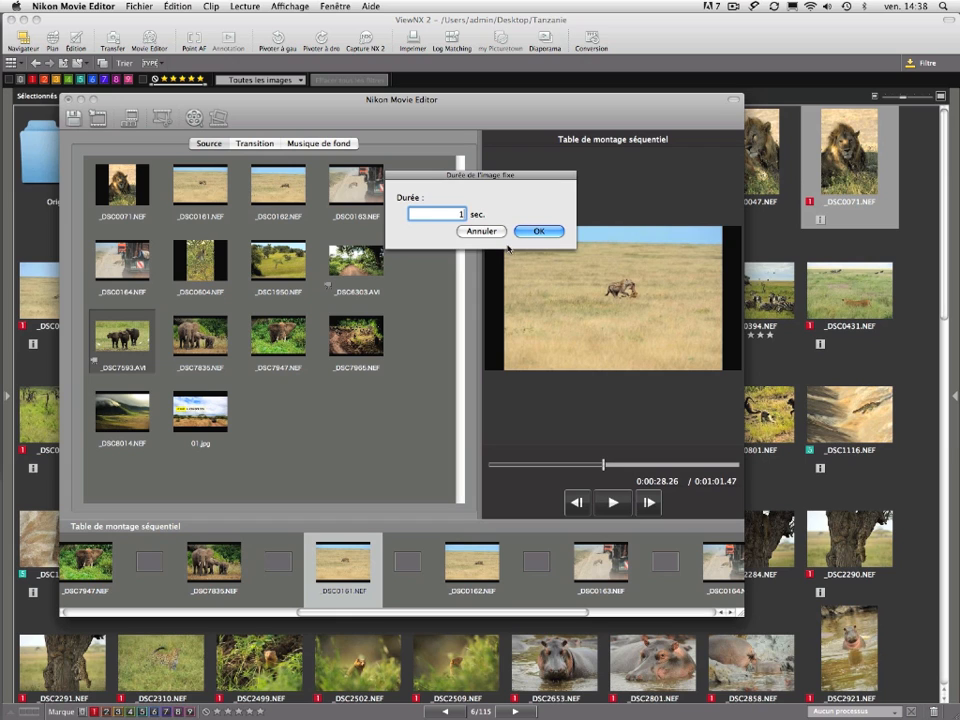
{"action": "left_click", "coordinate": [536, 231]}
{"action": "left_click", "coordinate": [471, 565]}
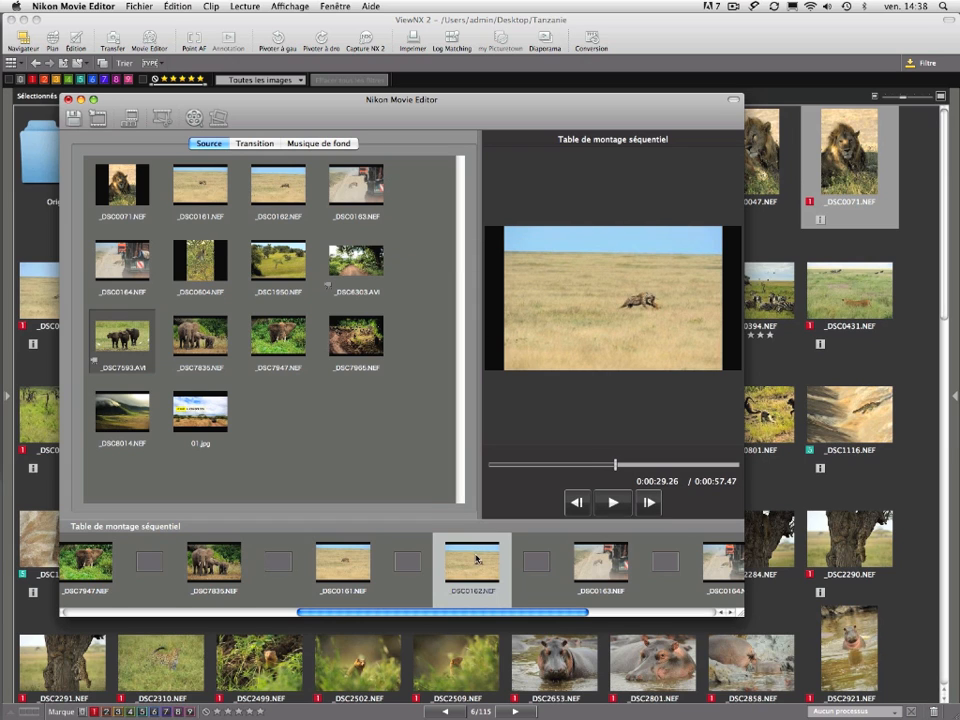
{"action": "left_click", "coordinate": [600, 566]}
{"action": "double_click", "coordinate": [471, 565]}
{"action": "type", "text": "1"}
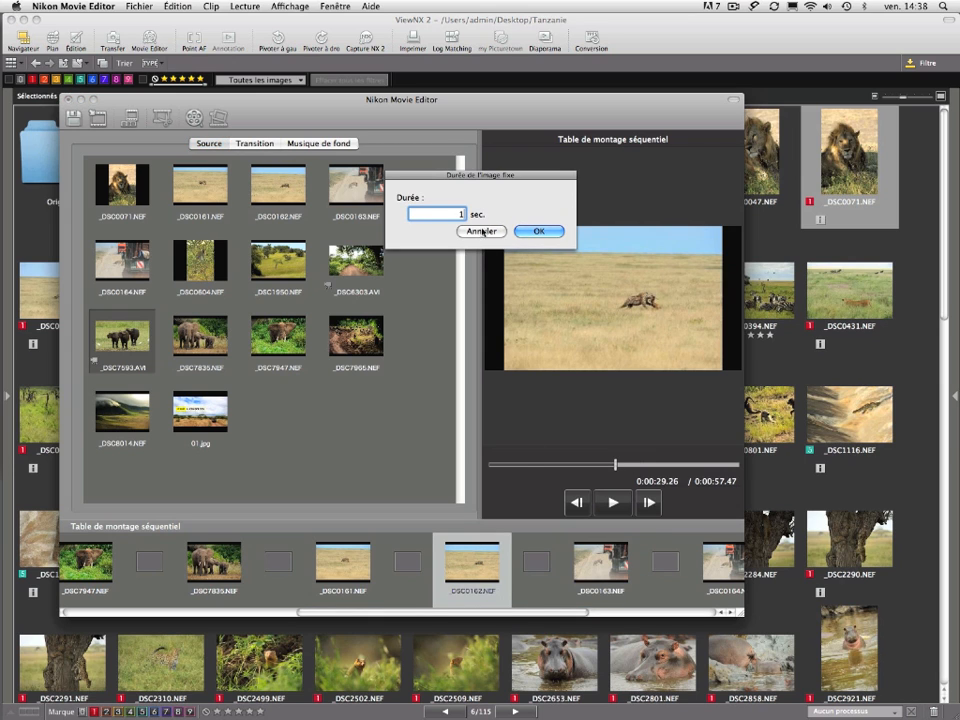
{"action": "left_click", "coordinate": [539, 231]}
- Set the display duration of _DSC0163.NEF and _DSC0164.NEF on the storyboard to 1 second each
{"action": "left_click", "coordinate": [611, 567]}
{"action": "double_click", "coordinate": [611, 567]}
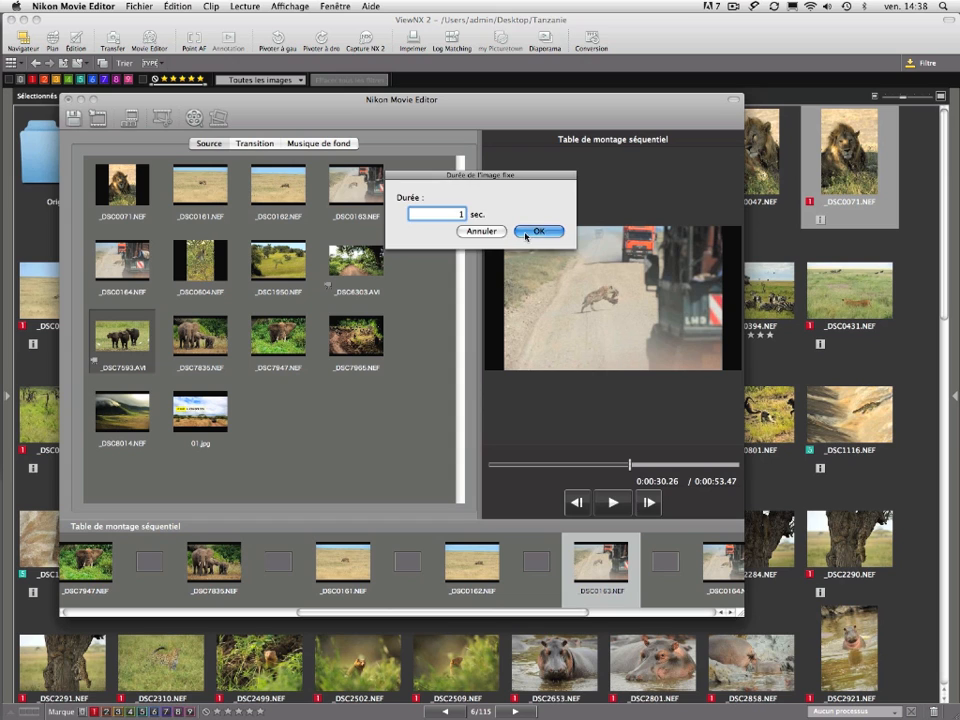
{"action": "left_click", "coordinate": [536, 231]}
{"action": "left_click", "coordinate": [722, 565]}
{"action": "double_click", "coordinate": [722, 565]}
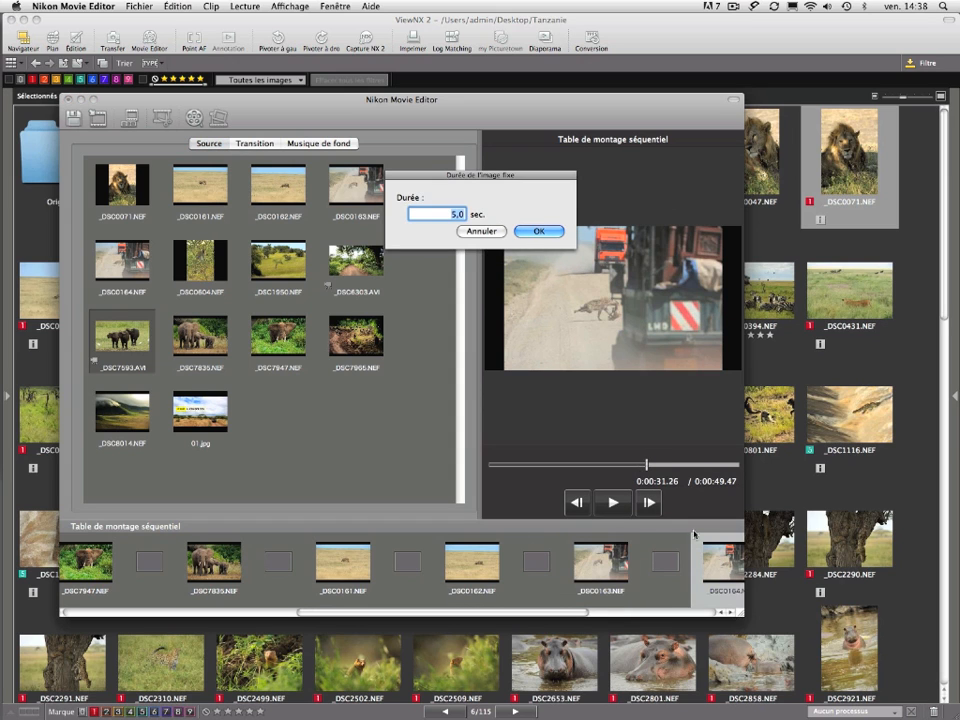
{"action": "type", "text": "1"}
{"action": "left_click", "coordinate": [530, 231]}
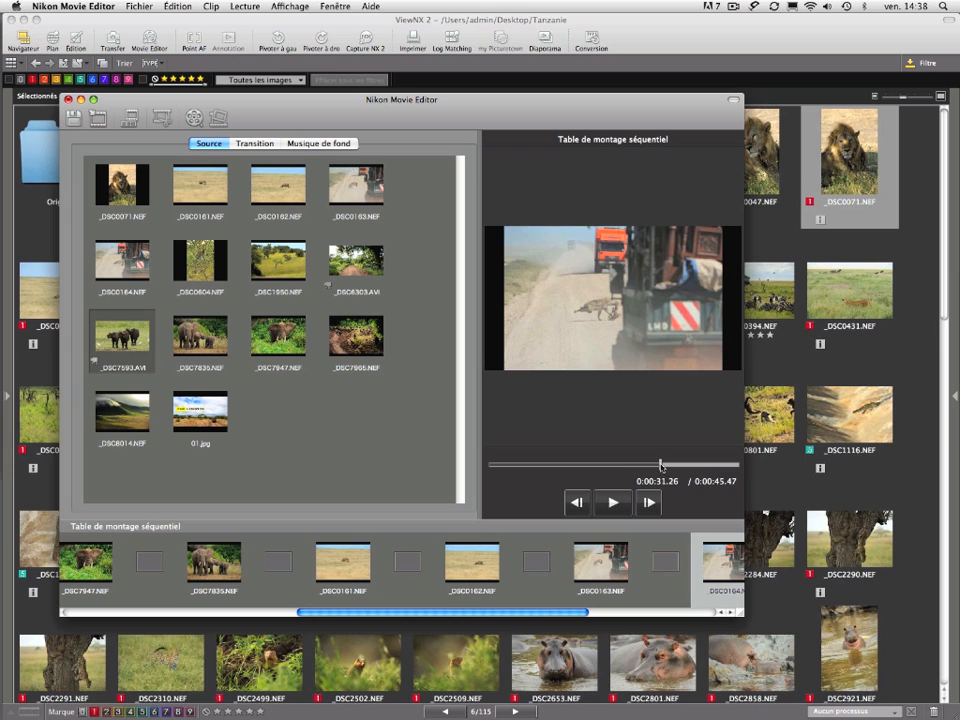
- Play the shortened hyena sequence from about 28 seconds through to the buffalo clip
{"action": "mouse_move", "coordinate": [660, 465]}
{"action": "left_mouse_down"}
{"action": "mouse_move", "coordinate": [634, 465]}
{"action": "mouse_move", "coordinate": [646, 467]}
{"action": "left_mouse_up"}
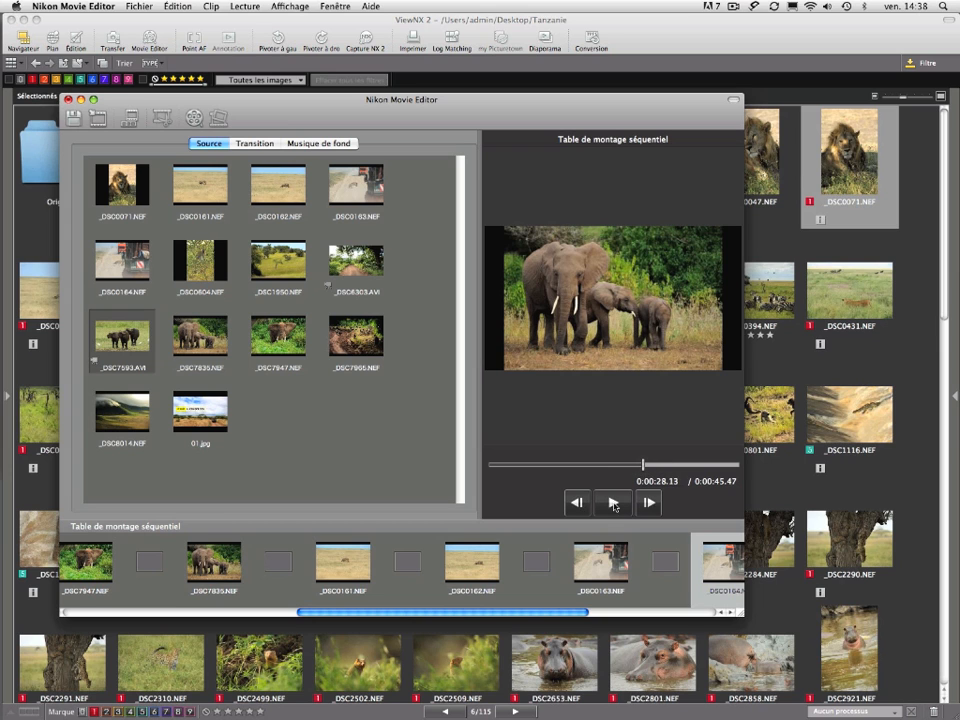
{"action": "left_click", "coordinate": [614, 503]}
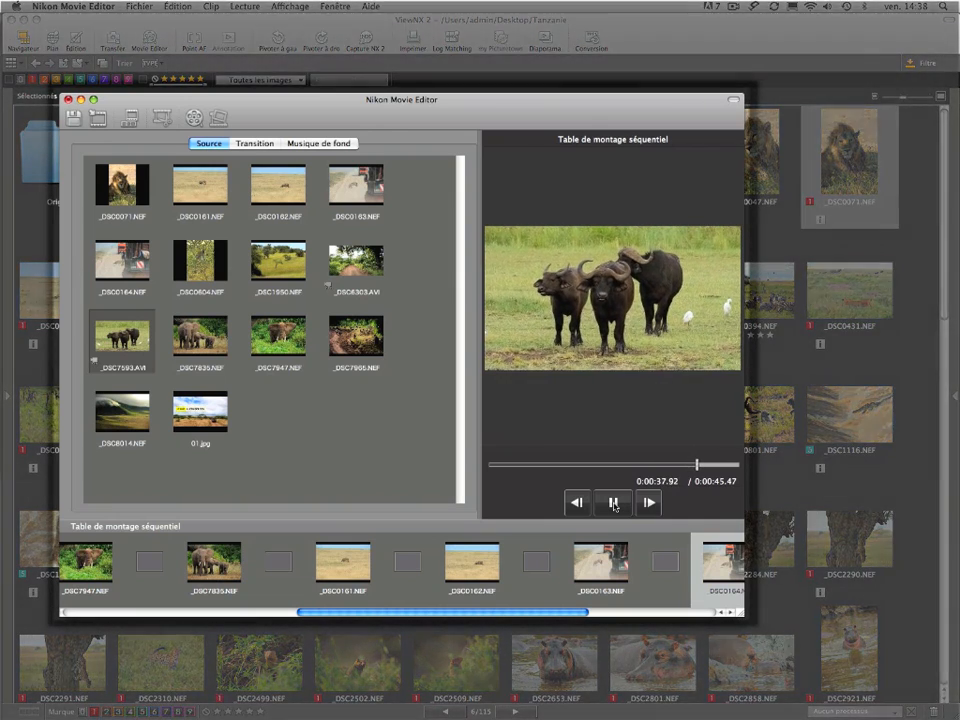
{"action": "left_click", "coordinate": [614, 504]}
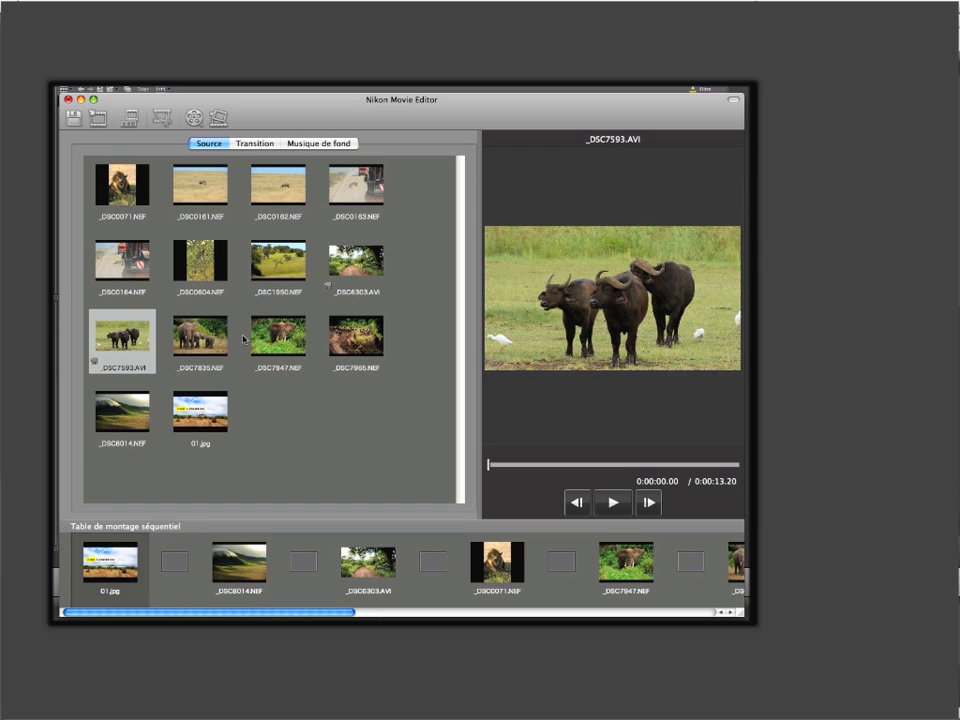
- Insert a Fondu transition between 01.jpg and _DSC8014.NEF, preview it, and keep its duration at 1,5 seconds
{"action": "left_click", "coordinate": [255, 143]}
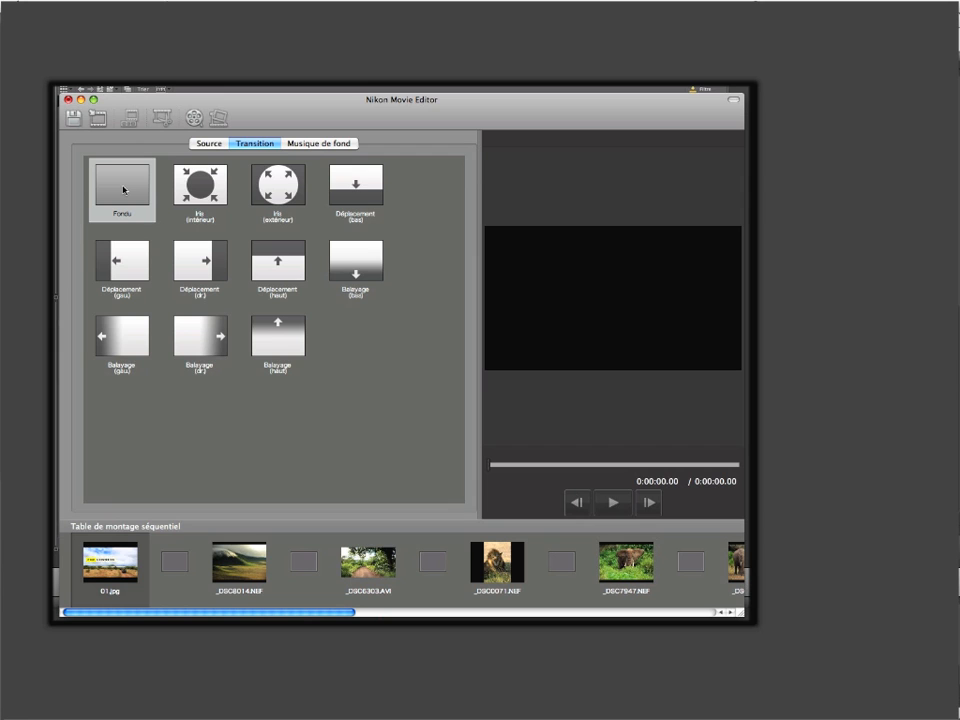
{"action": "left_click_drag", "start_coordinate": [123, 189], "coordinate": [176, 566]}
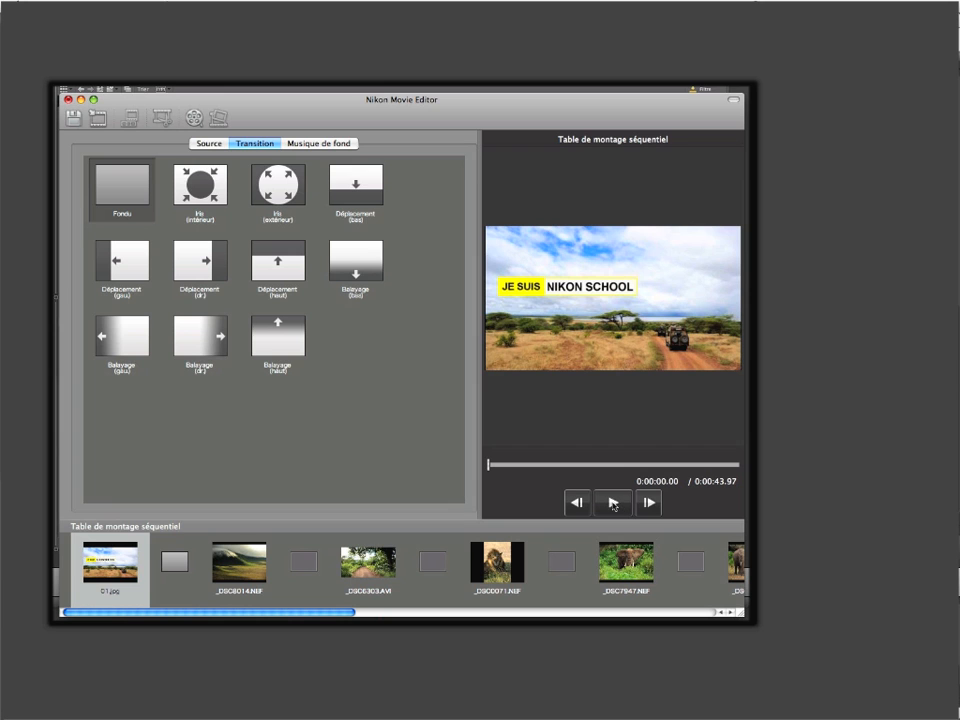
{"action": "left_click", "coordinate": [613, 504]}
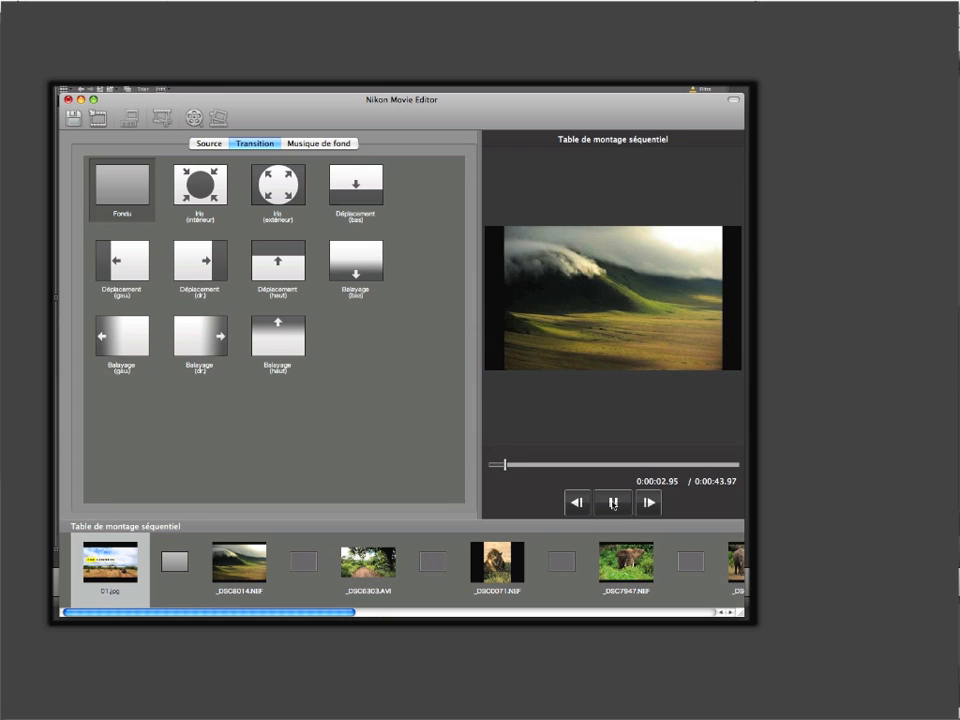
{"action": "double_click", "coordinate": [176, 562]}
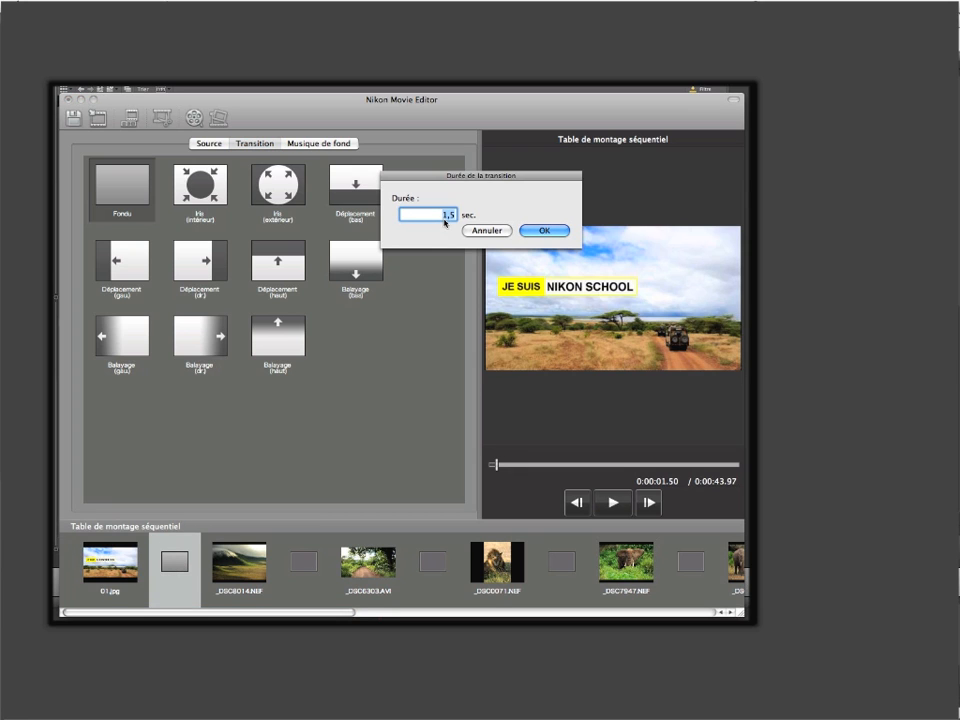
{"action": "left_click", "coordinate": [455, 218]}
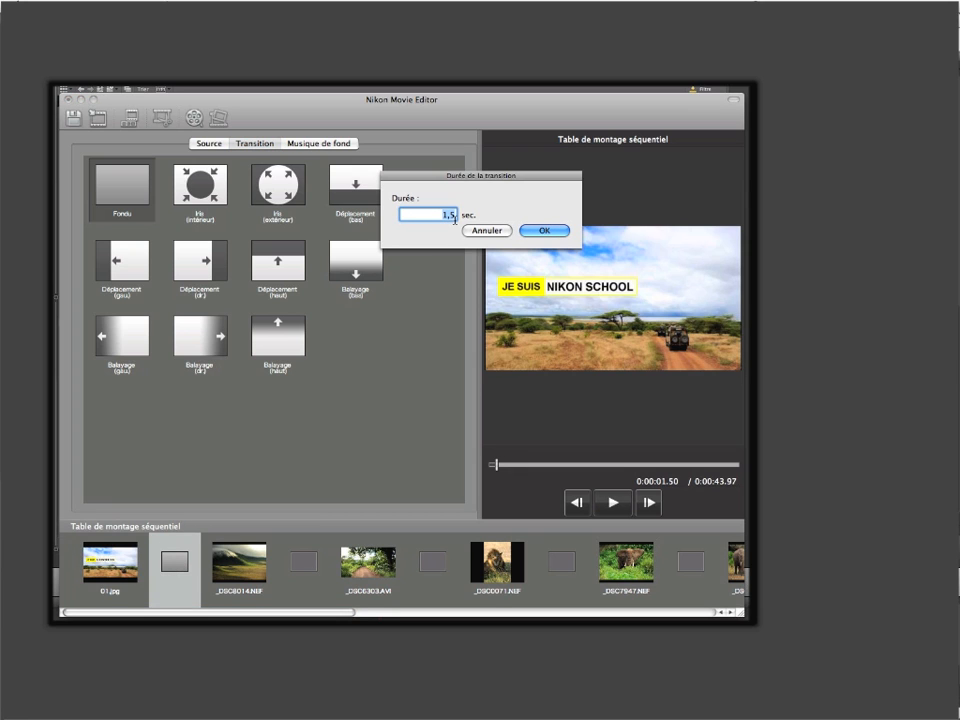
{"action": "left_click", "coordinate": [533, 231]}
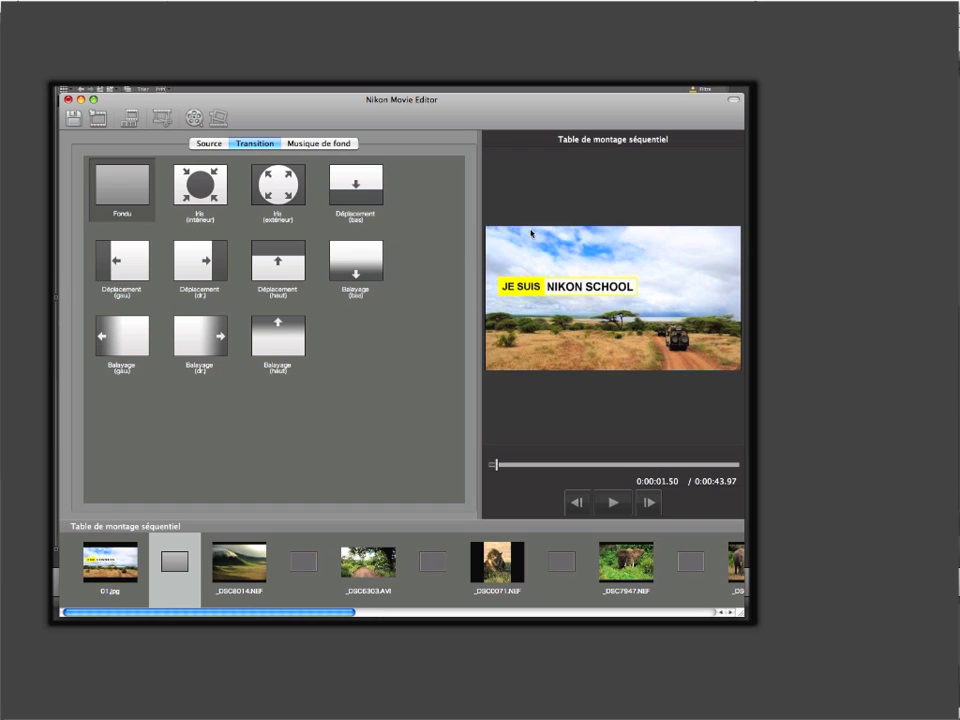
- Enable background music for the movie and add the audio file 02 Welcome Home.wav from the Tanzanie folder
{"action": "left_click", "coordinate": [313, 146]}
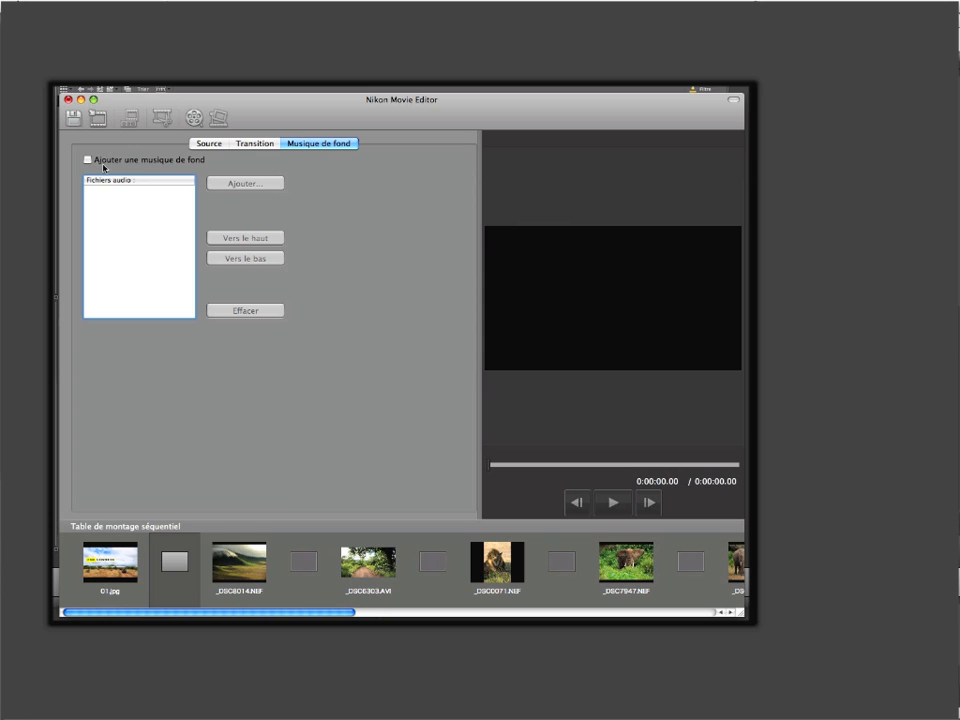
{"action": "left_click", "coordinate": [87, 160]}
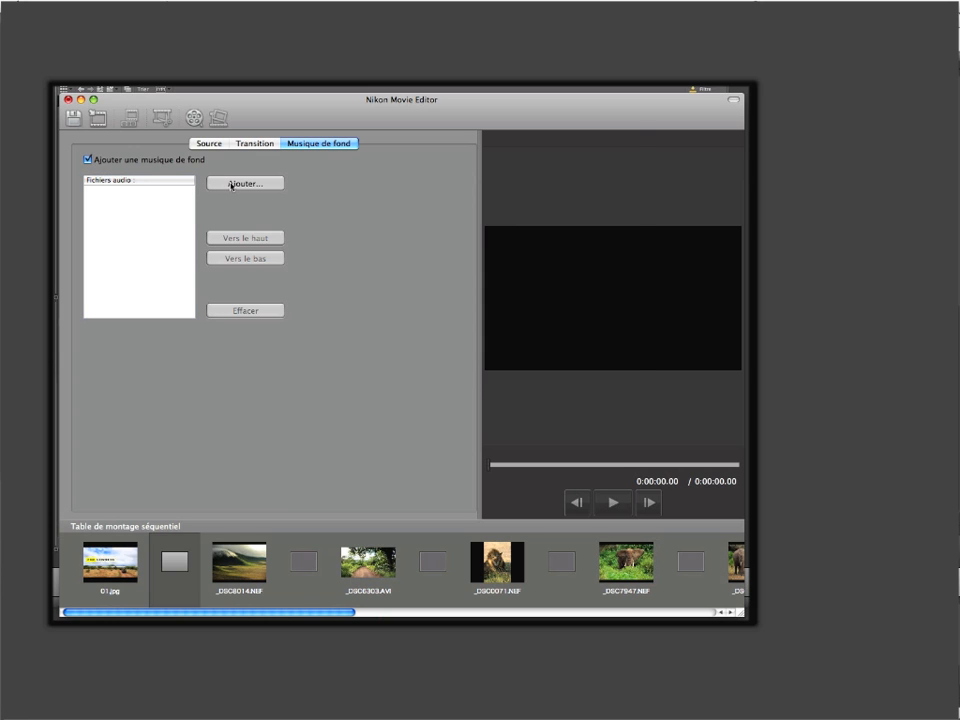
{"action": "left_click", "coordinate": [231, 184]}
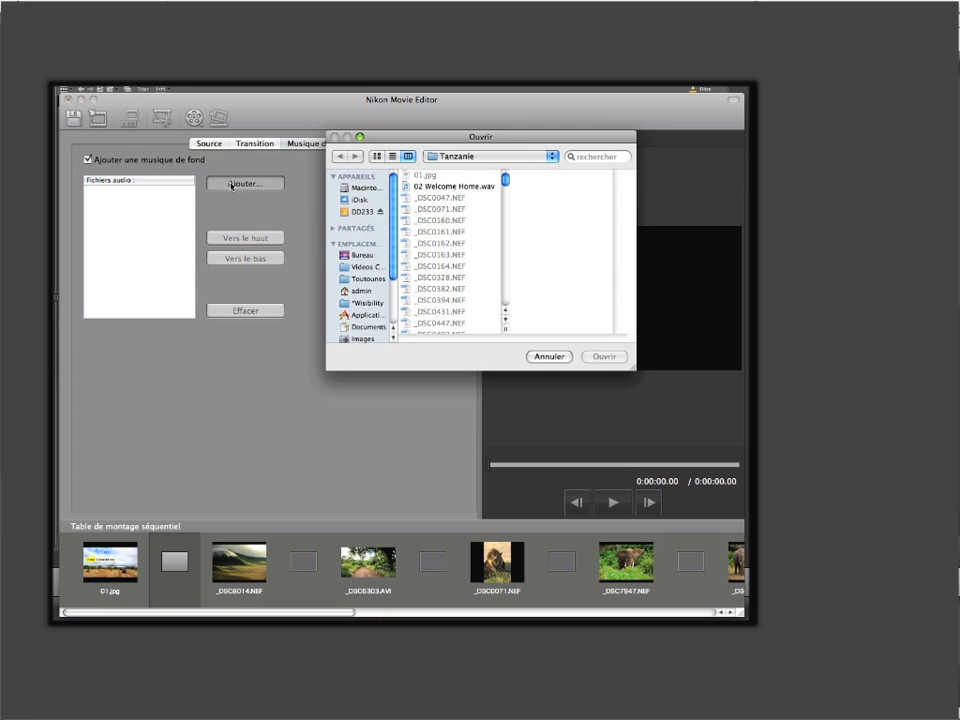
{"action": "left_click", "coordinate": [464, 188]}
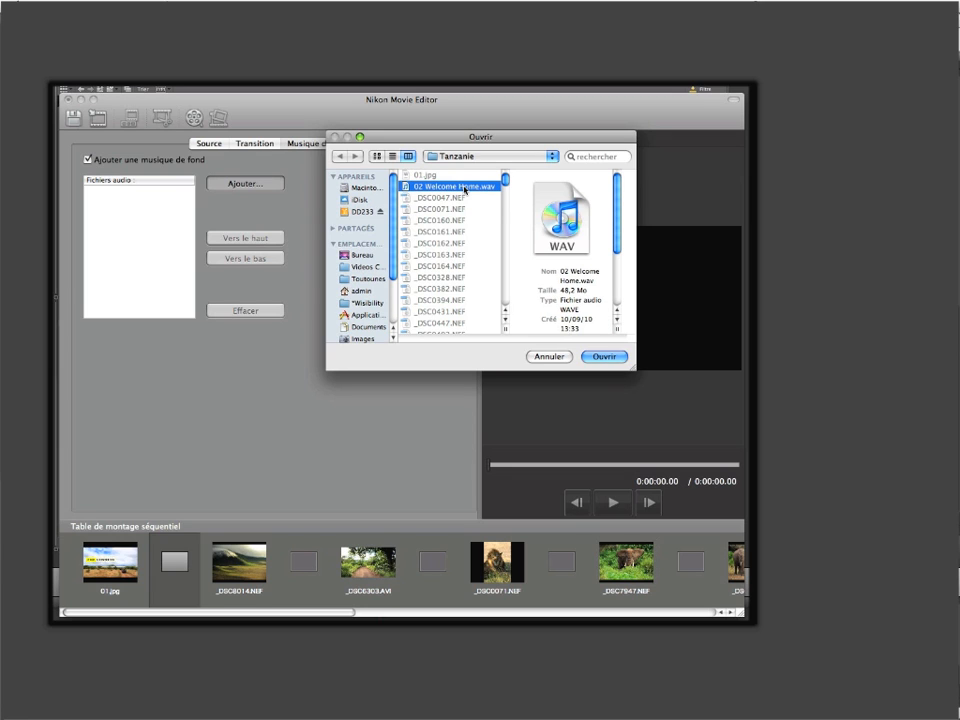
{"action": "left_click", "coordinate": [603, 357]}
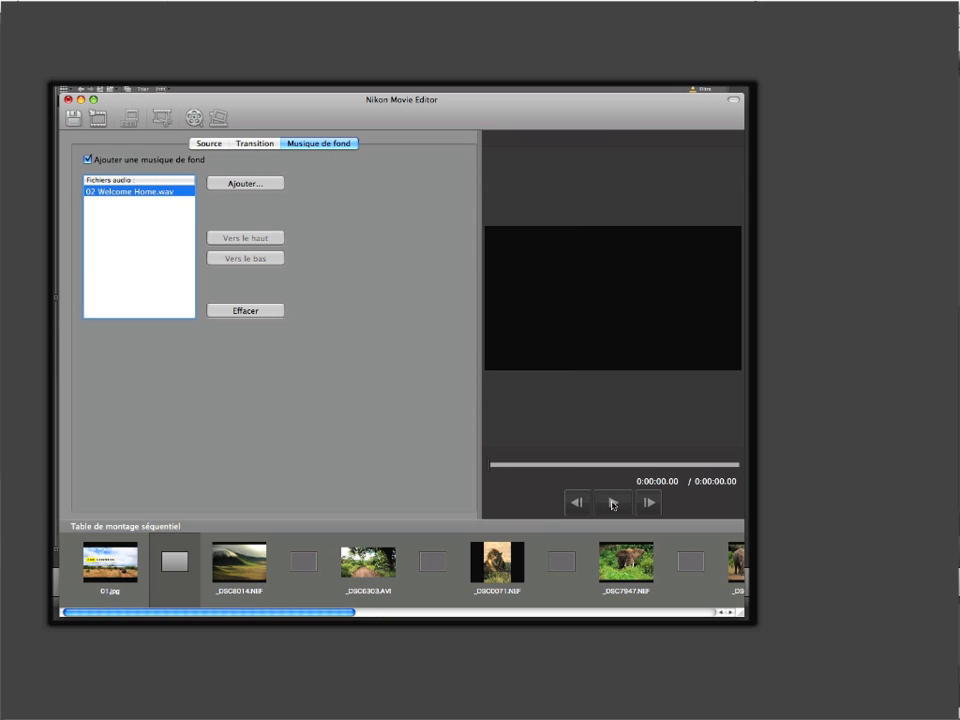
- Preview the movie with its music from the start, skip ahead to about 19 seconds, and play on into the buffalo clip
{"action": "left_click", "coordinate": [613, 504]}
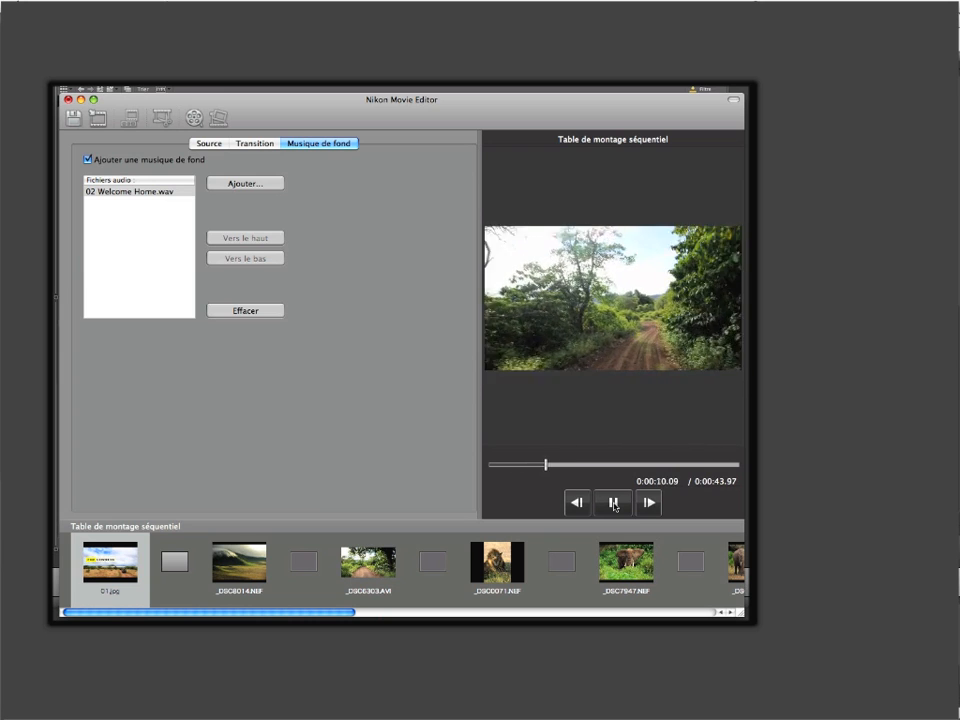
{"action": "left_click", "coordinate": [614, 504]}
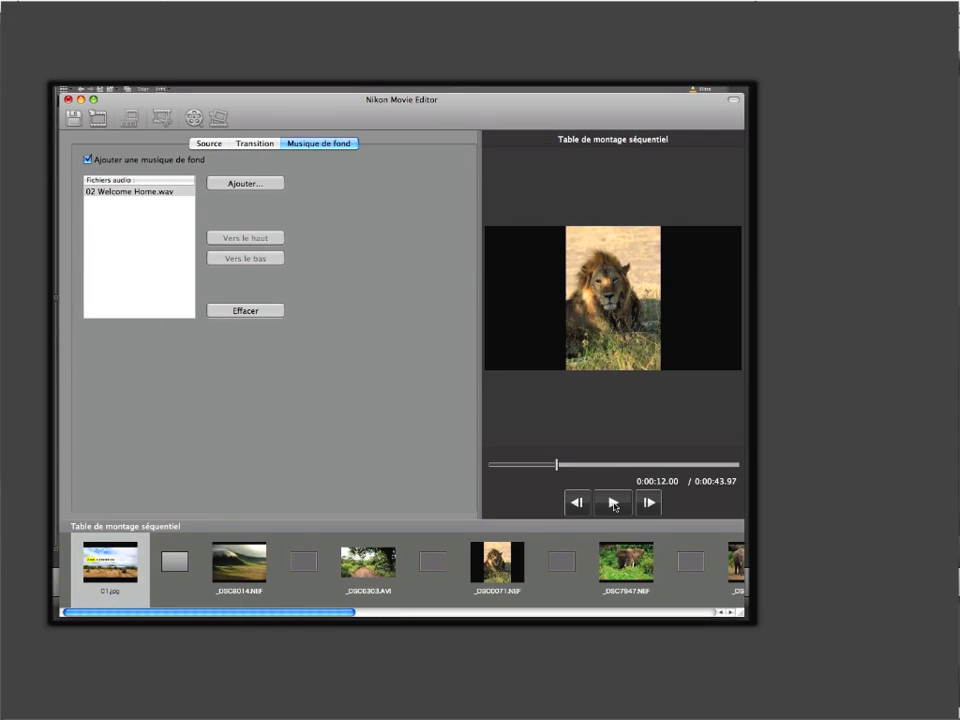
{"action": "left_click_drag", "start_coordinate": [552, 465], "coordinate": [600, 467]}
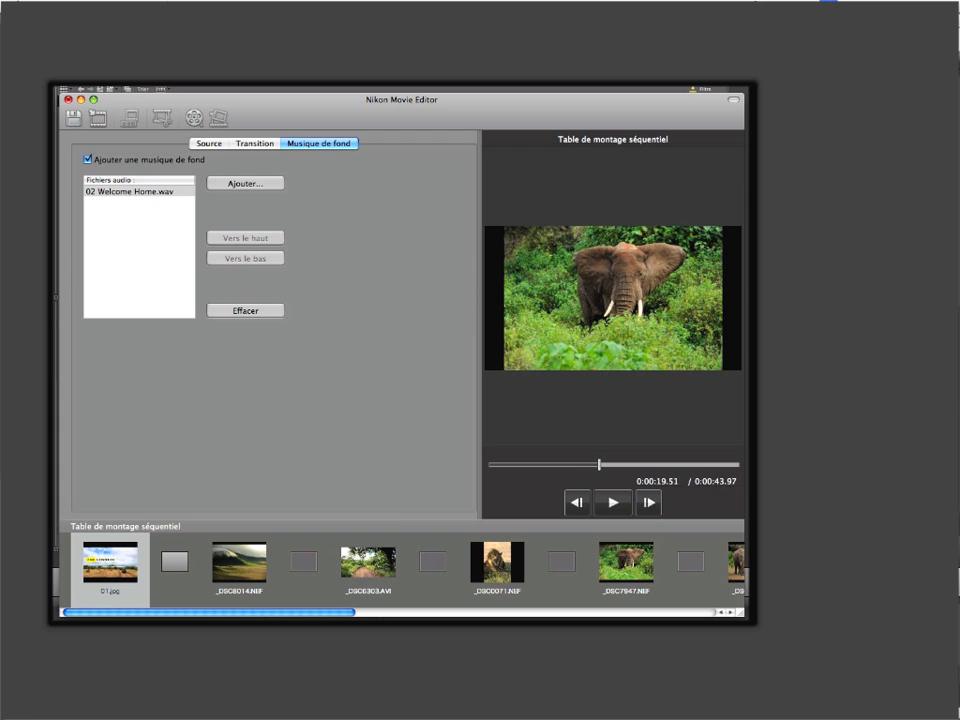
{"action": "left_click", "coordinate": [613, 503]}
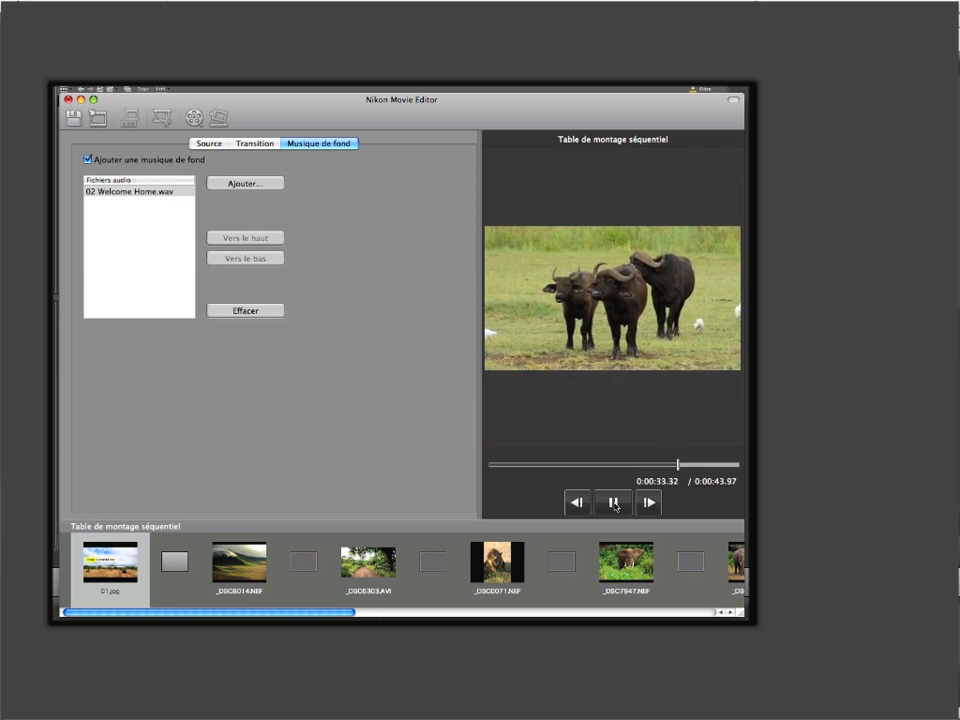
{"action": "left_click", "coordinate": [614, 503]}
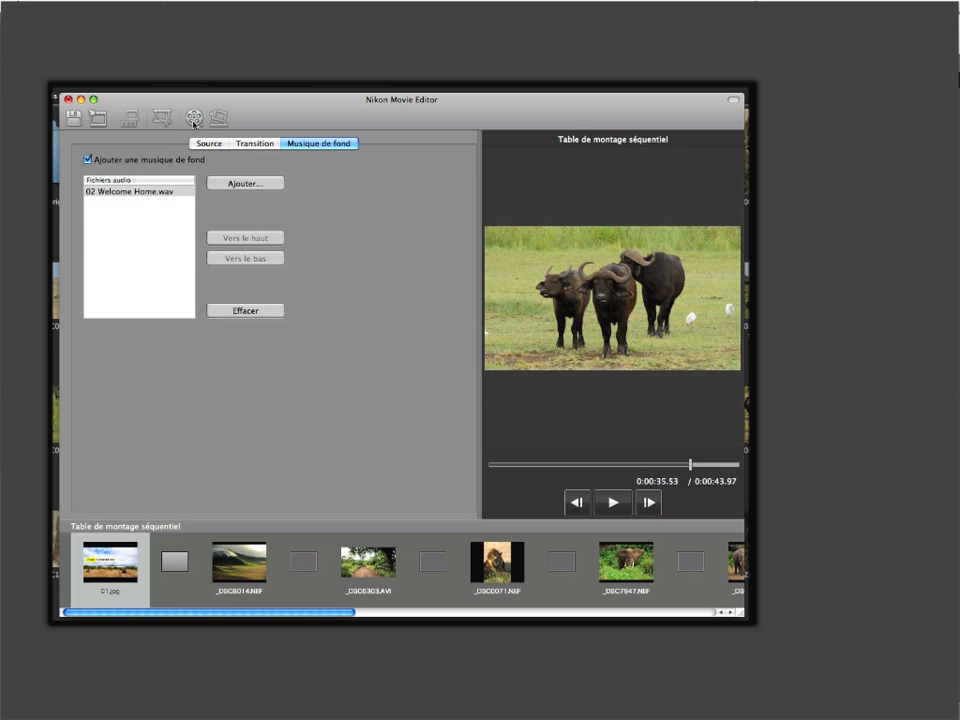
- Create the video clip Nouveau clip vidéo 1 as MOV (H.264/AAC), keeping 1280 x 720 (16:9) and 30 frames per second
{"action": "left_click", "coordinate": [193, 116]}
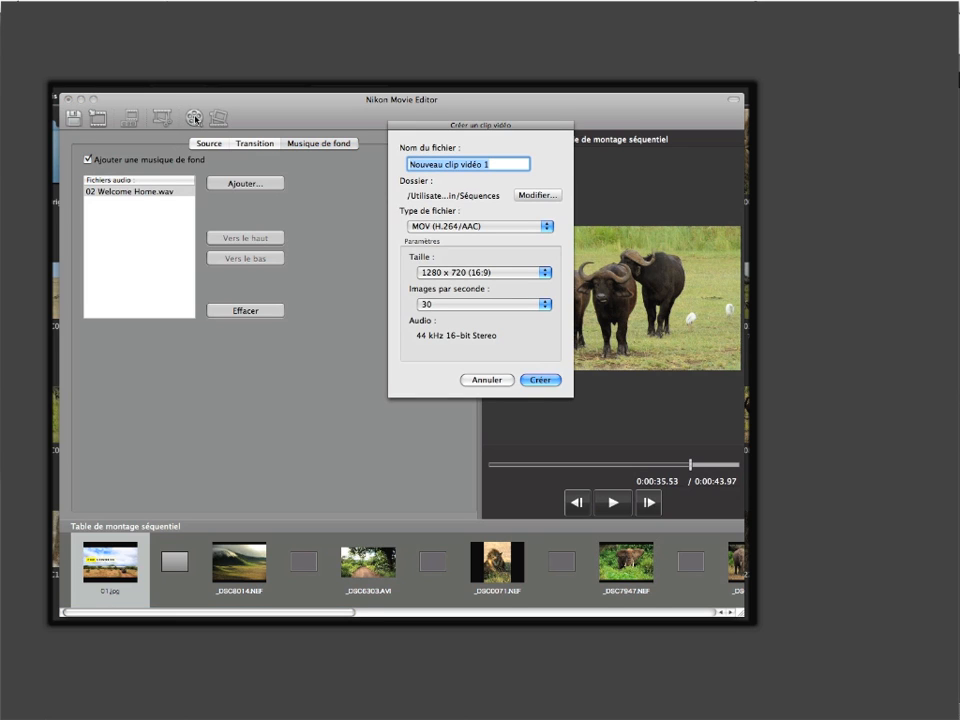
{"action": "left_click", "coordinate": [548, 227]}
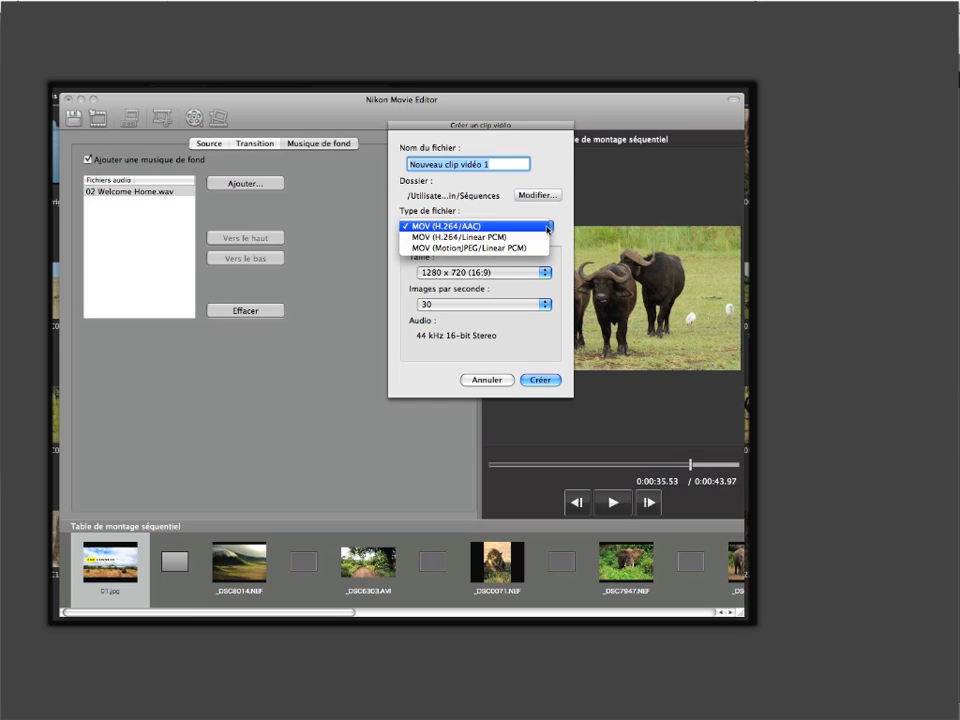
{"action": "left_click", "coordinate": [548, 227]}
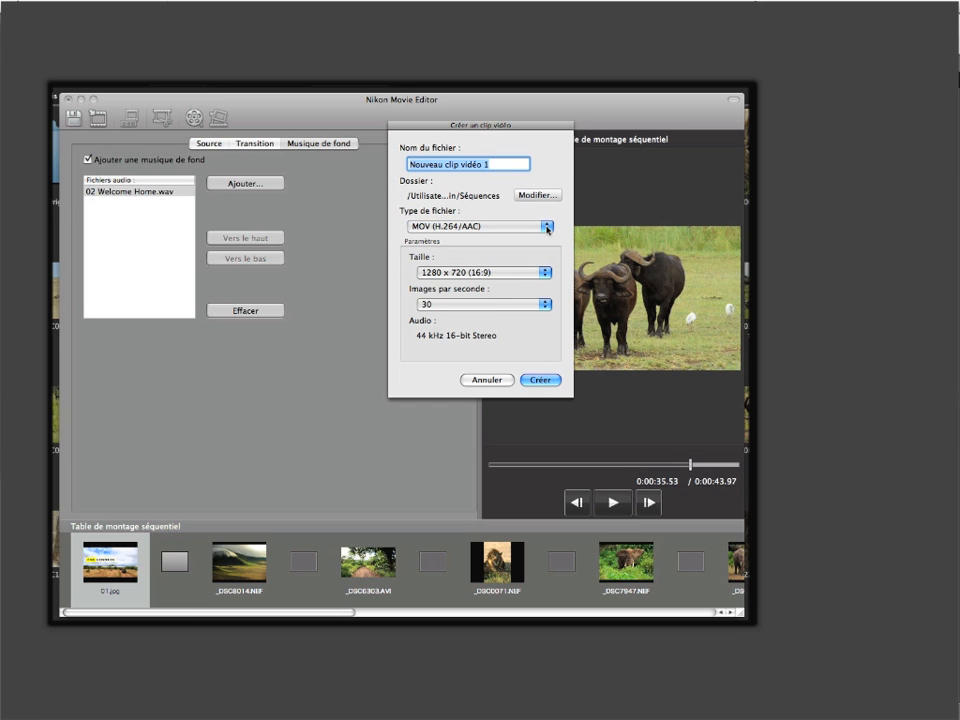
{"action": "left_click", "coordinate": [547, 273]}
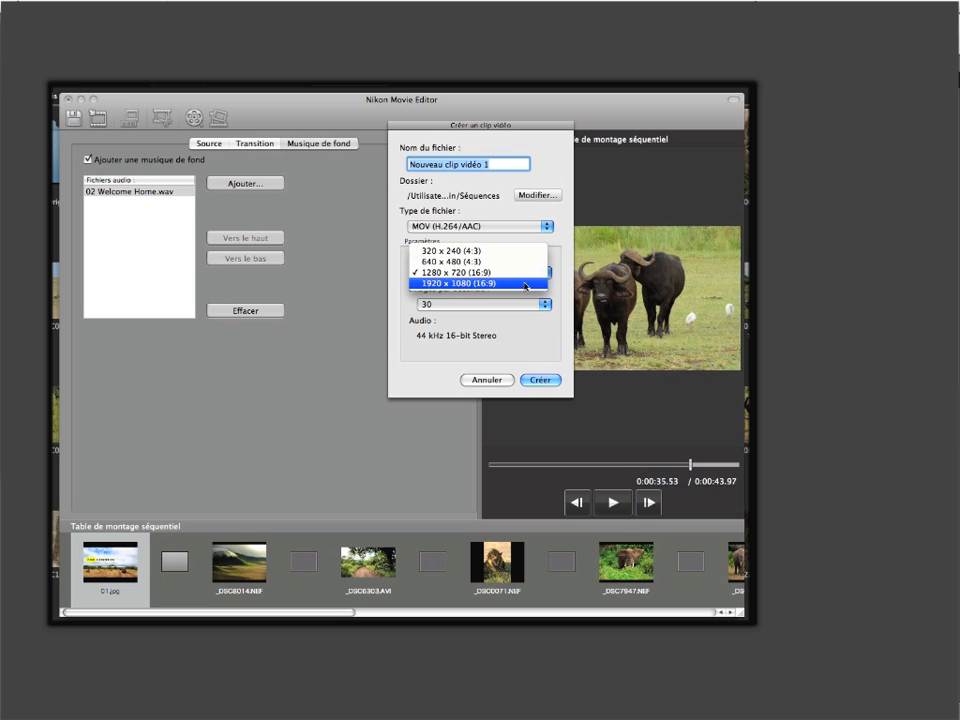
{"action": "left_click", "coordinate": [520, 272]}
{"action": "left_click", "coordinate": [545, 304]}
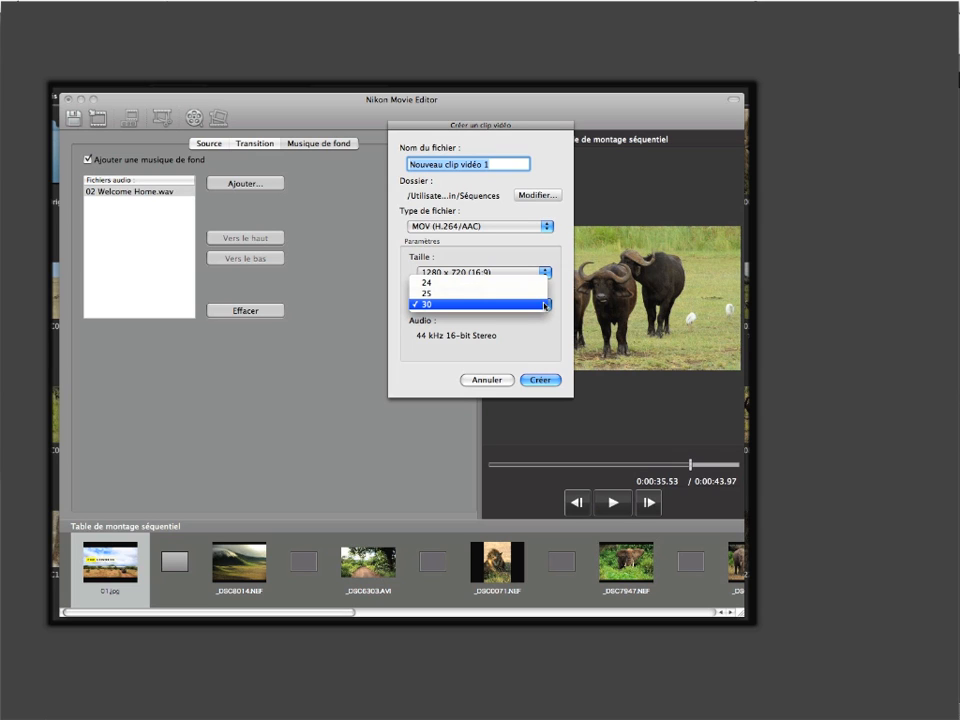
{"action": "left_click", "coordinate": [545, 304]}
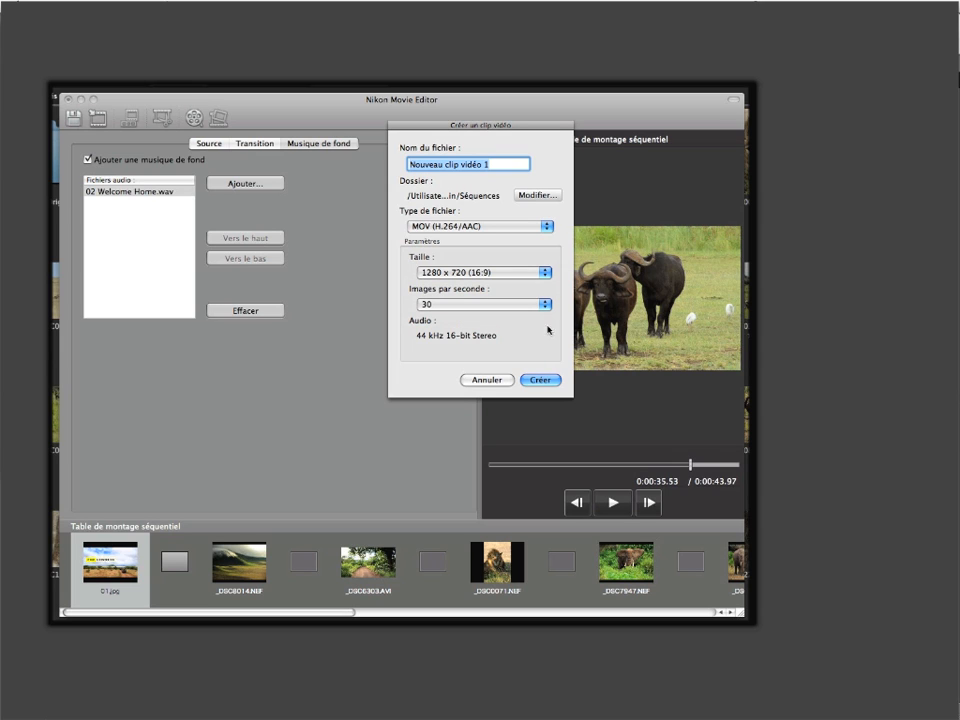
{"action": "left_click", "coordinate": [540, 380]}
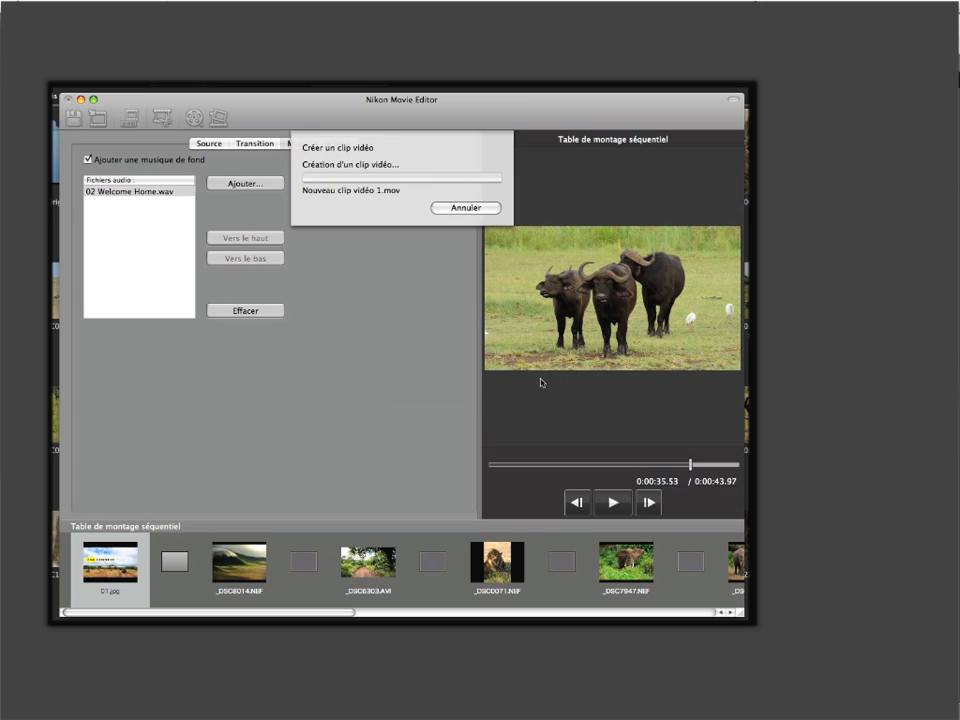